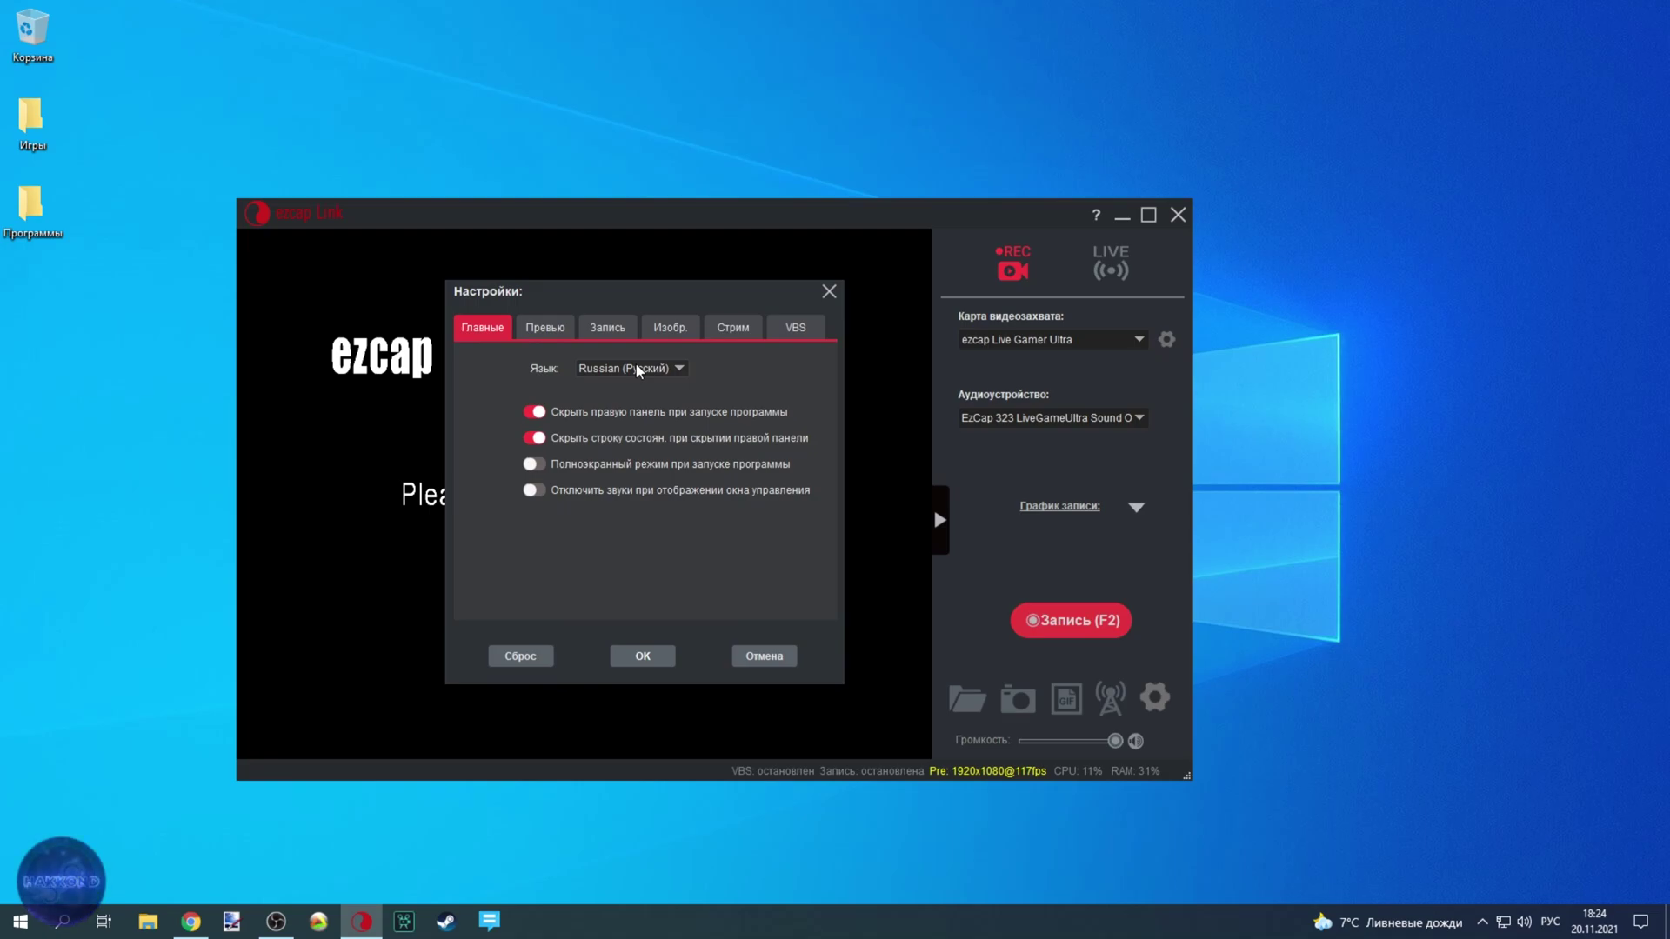
- Switch the interface language to English and select ezcap Live Gamer Ultra as the video capture device
left_click(616, 384)
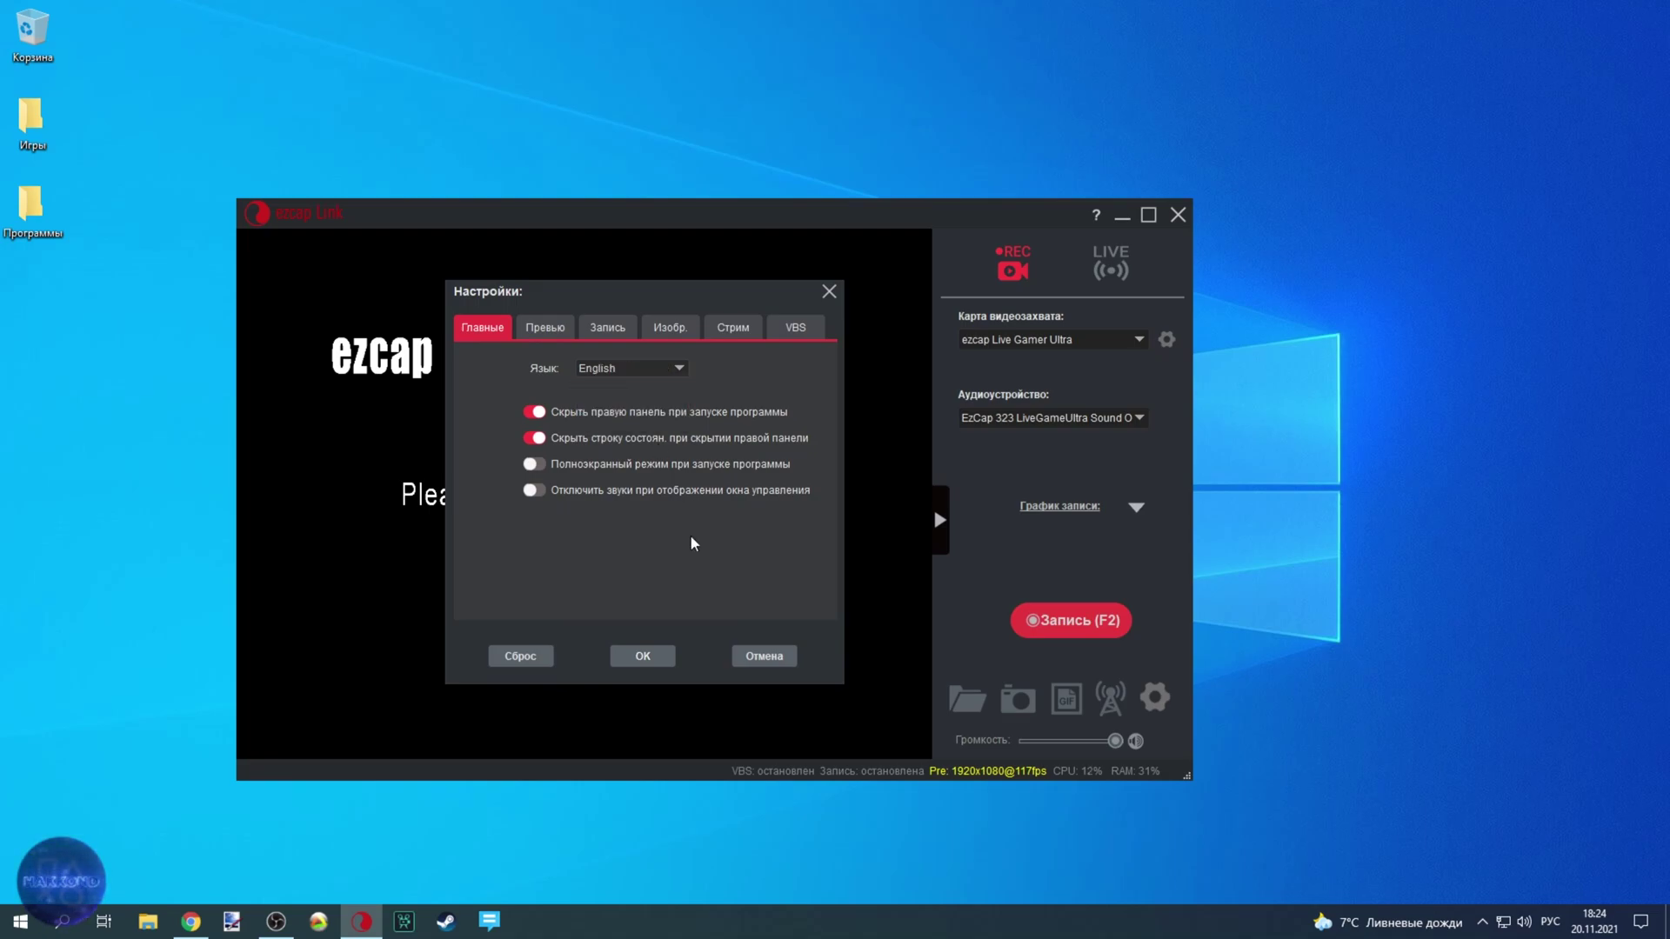
left_click(640, 657)
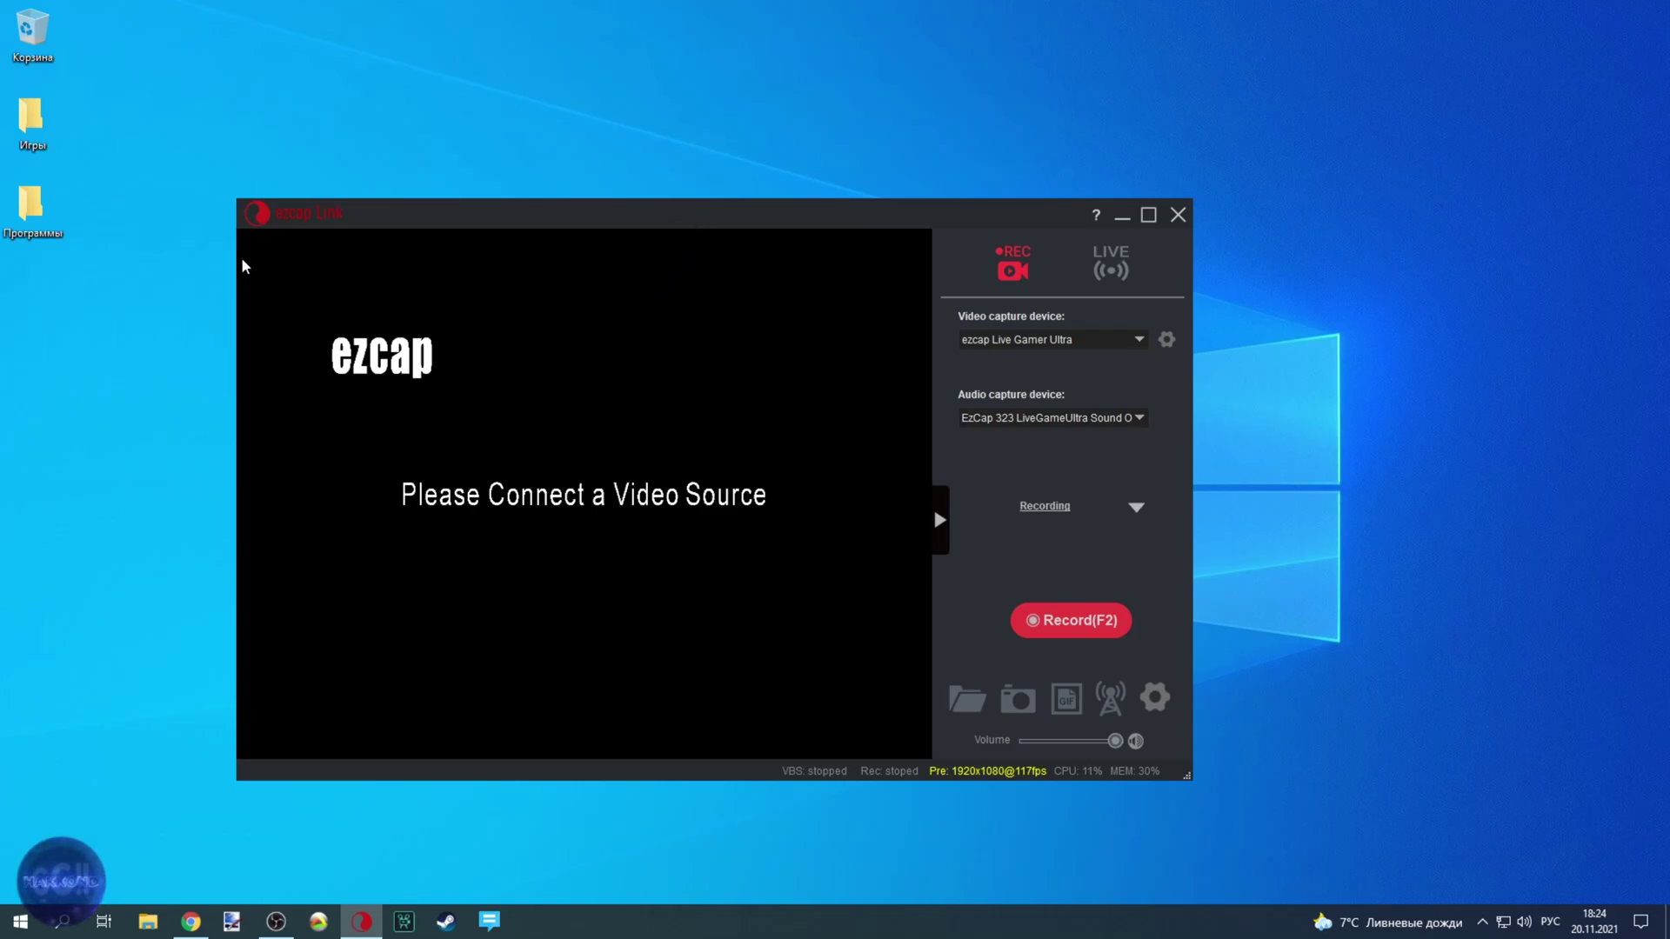
left_click(1128, 339)
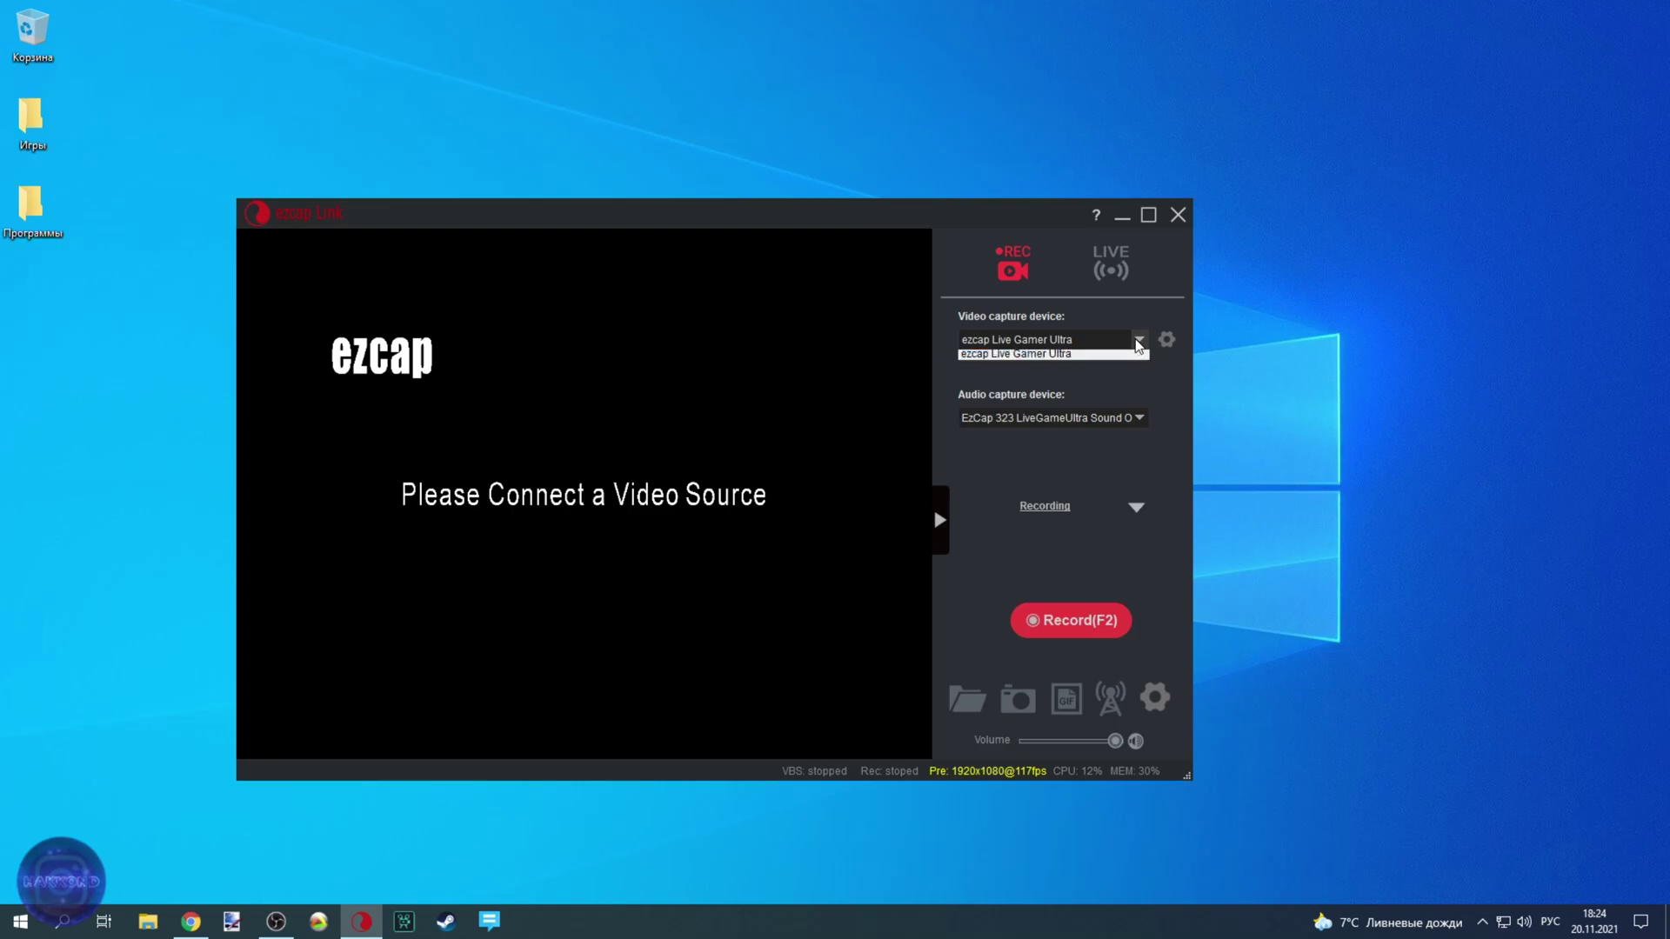
left_click(1029, 356)
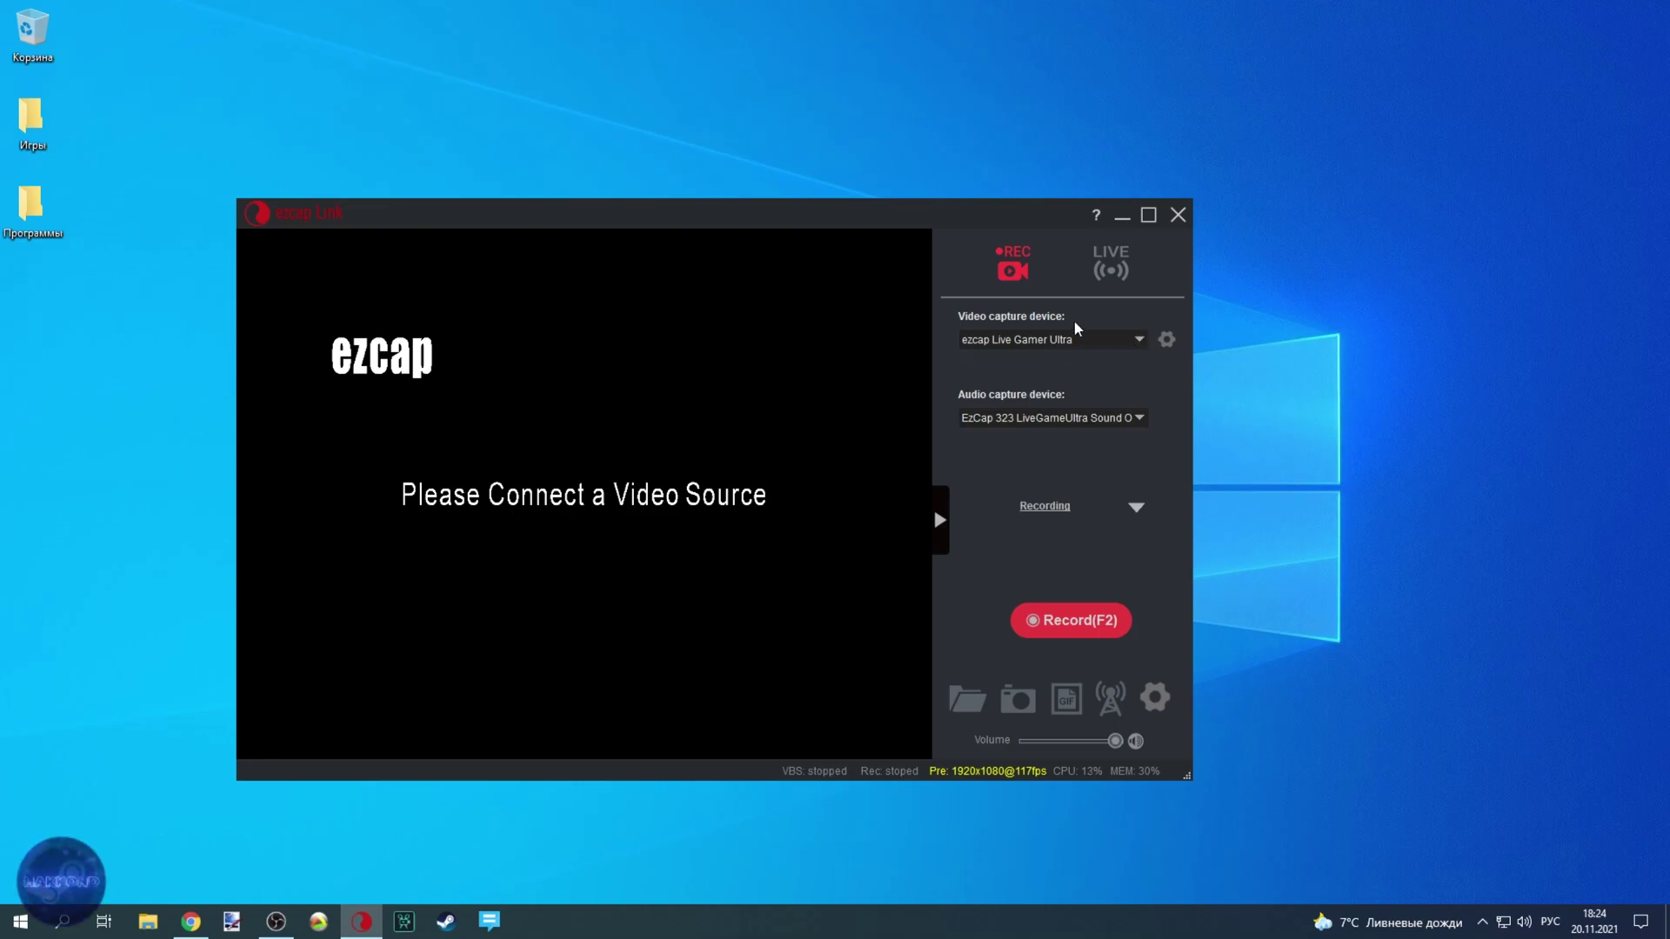
- Open the video capture device's setup and review its video formats, keeping NV12: 1920x1080 selected
left_click(1168, 338)
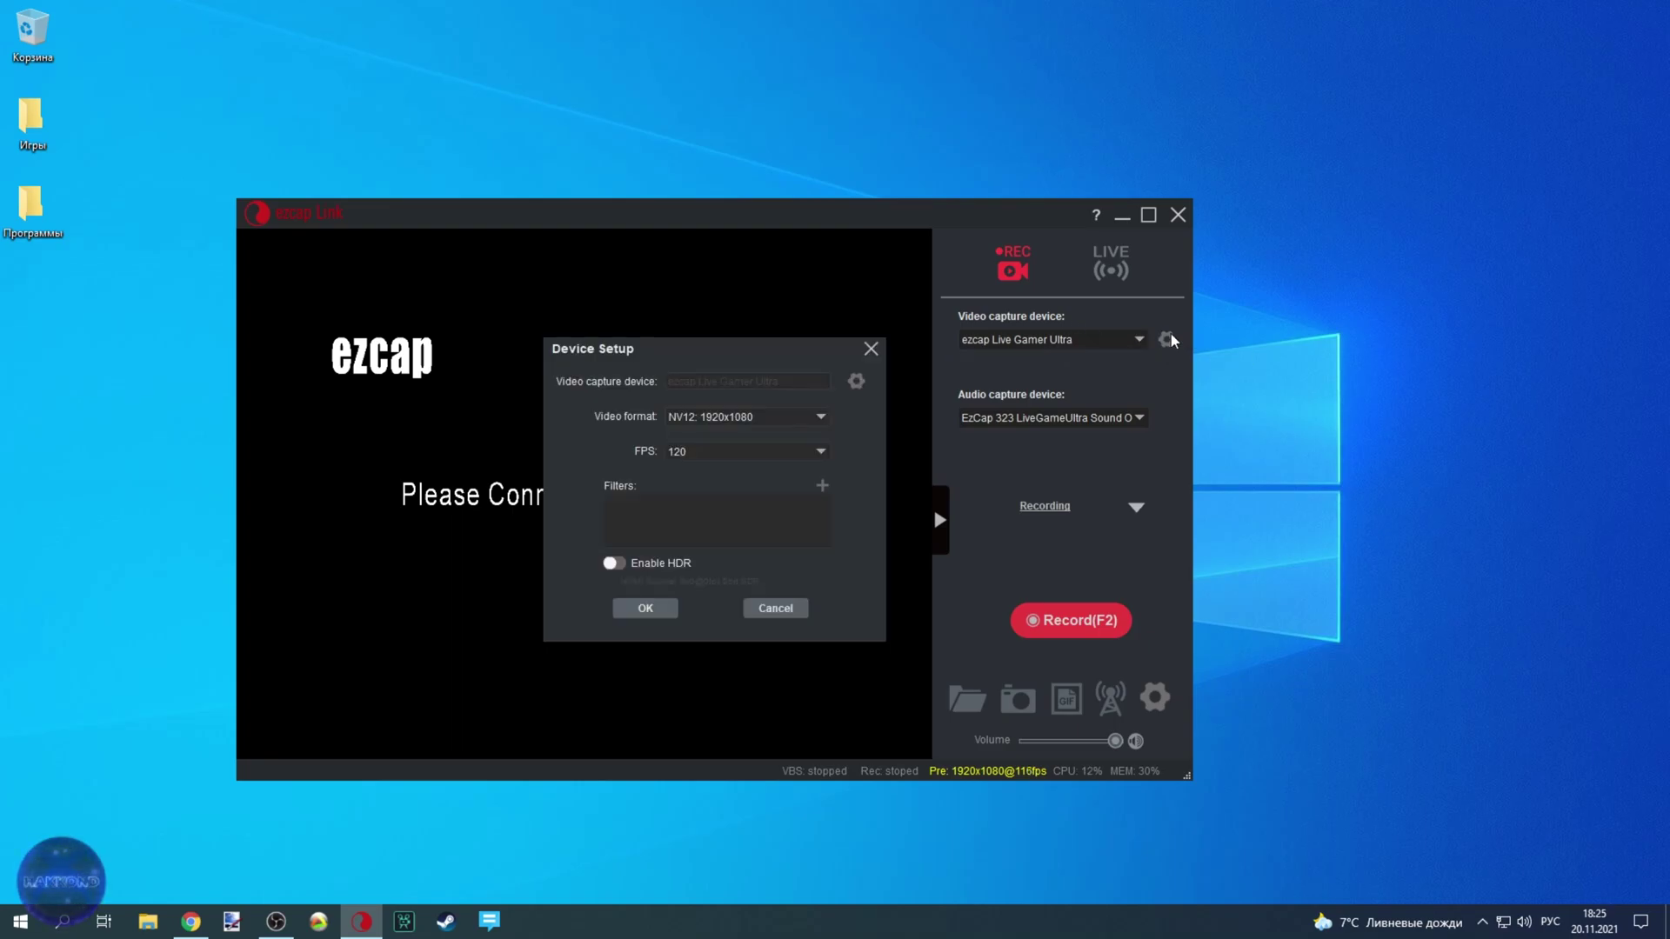
left_click(818, 418)
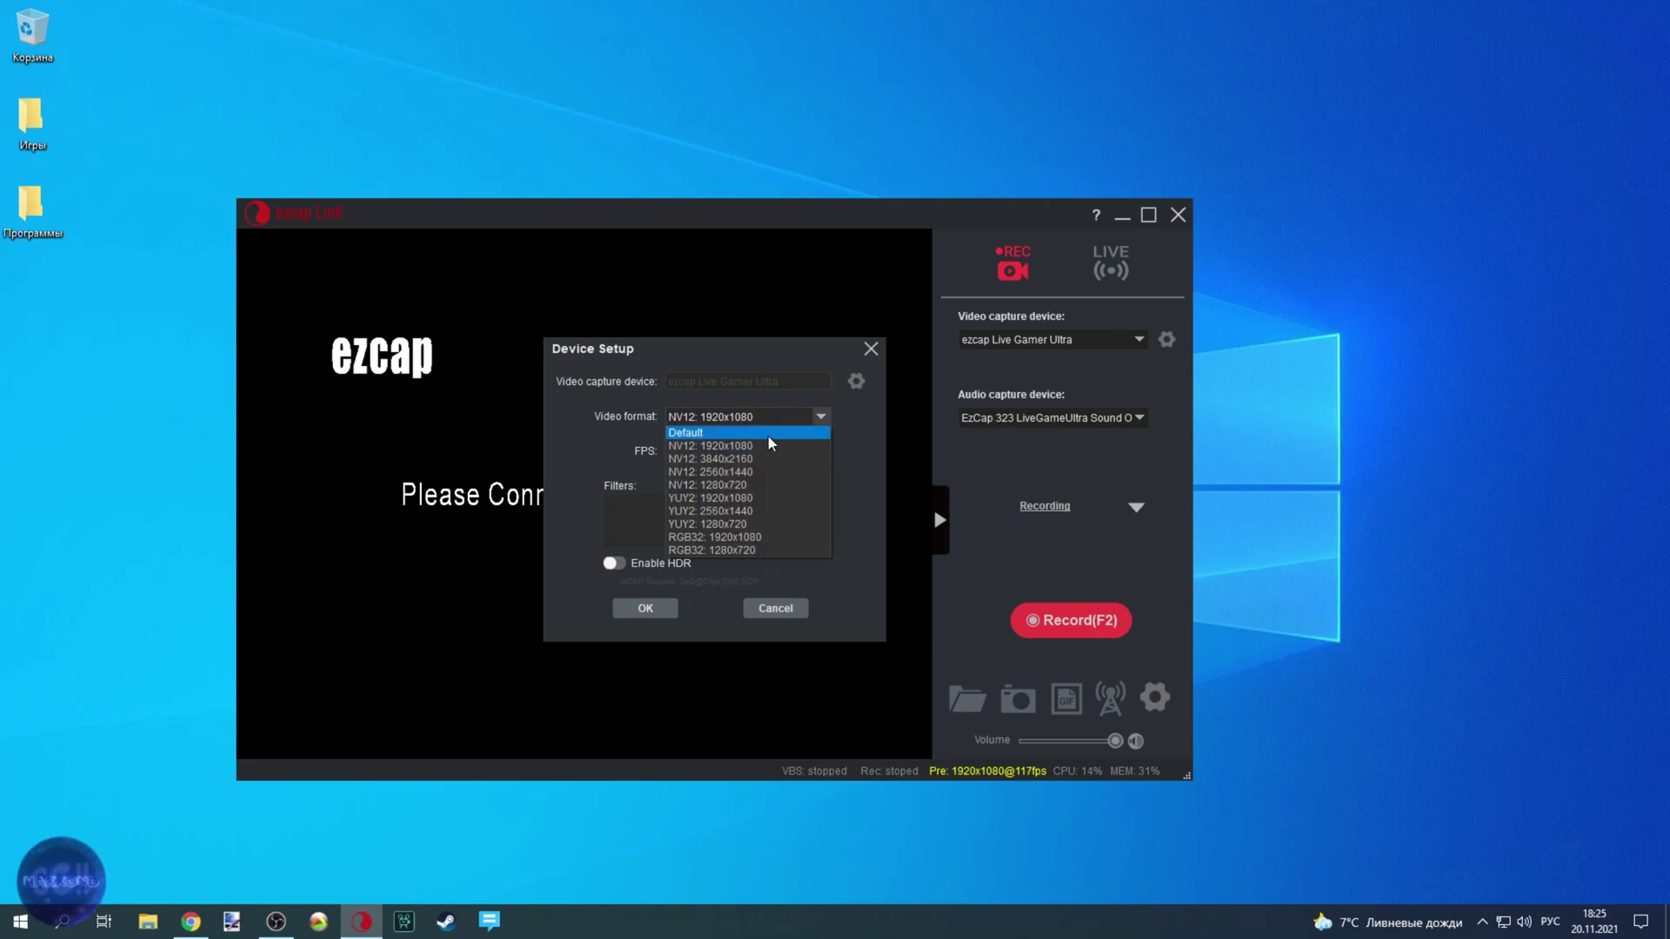
left_click(728, 444)
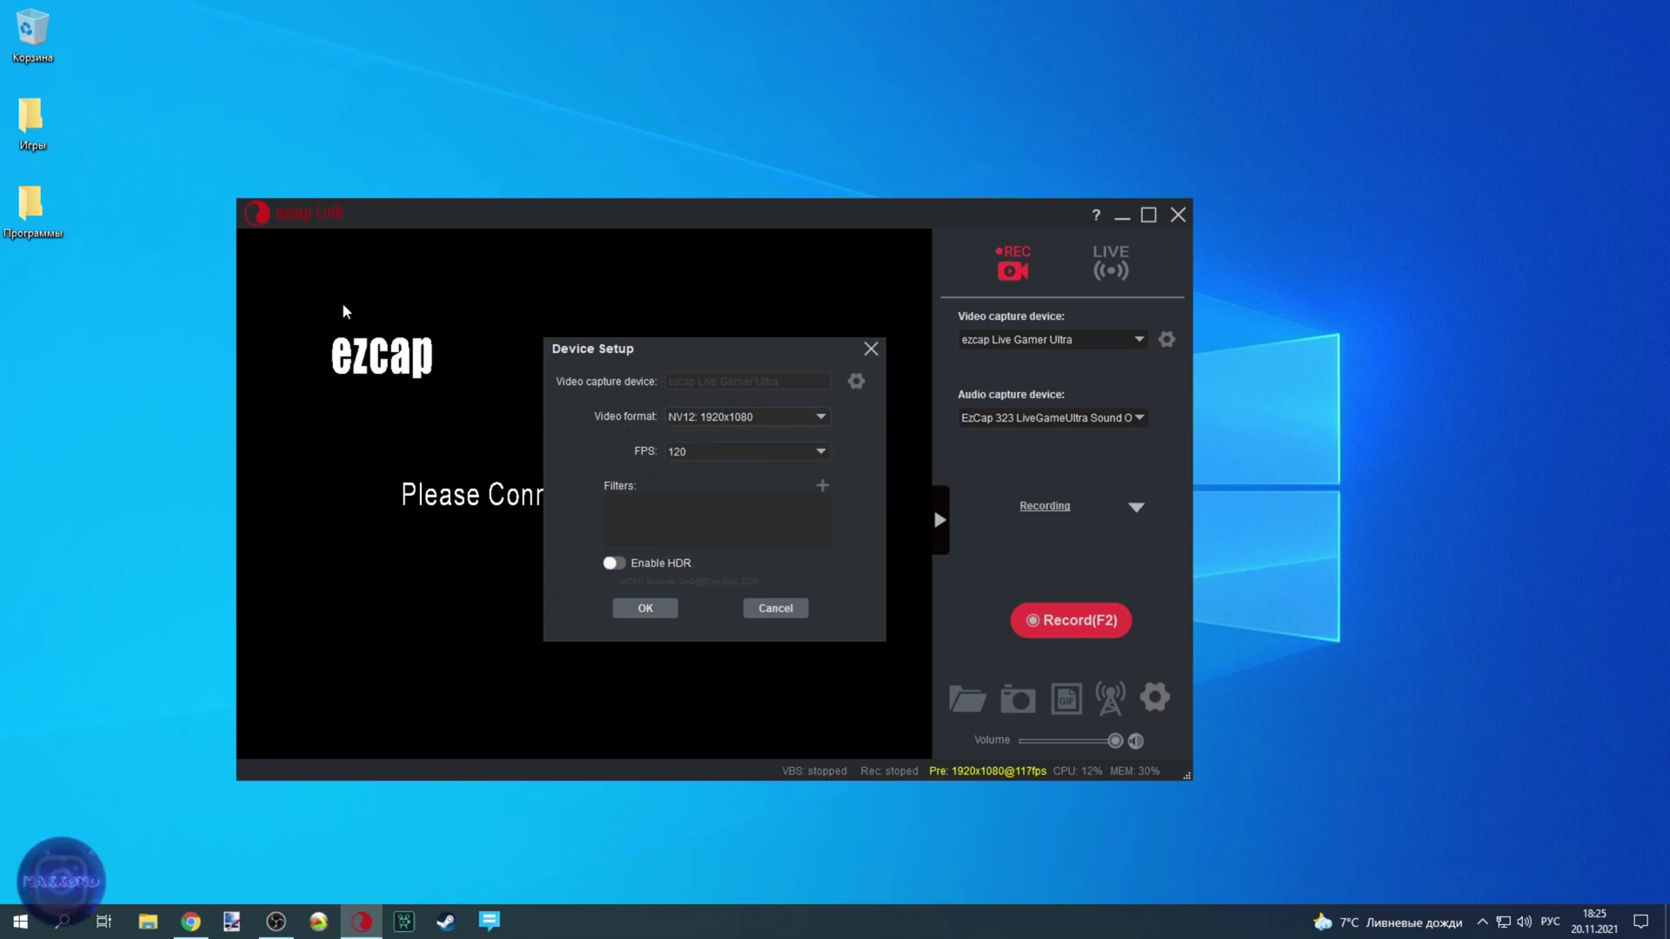
left_click(823, 420)
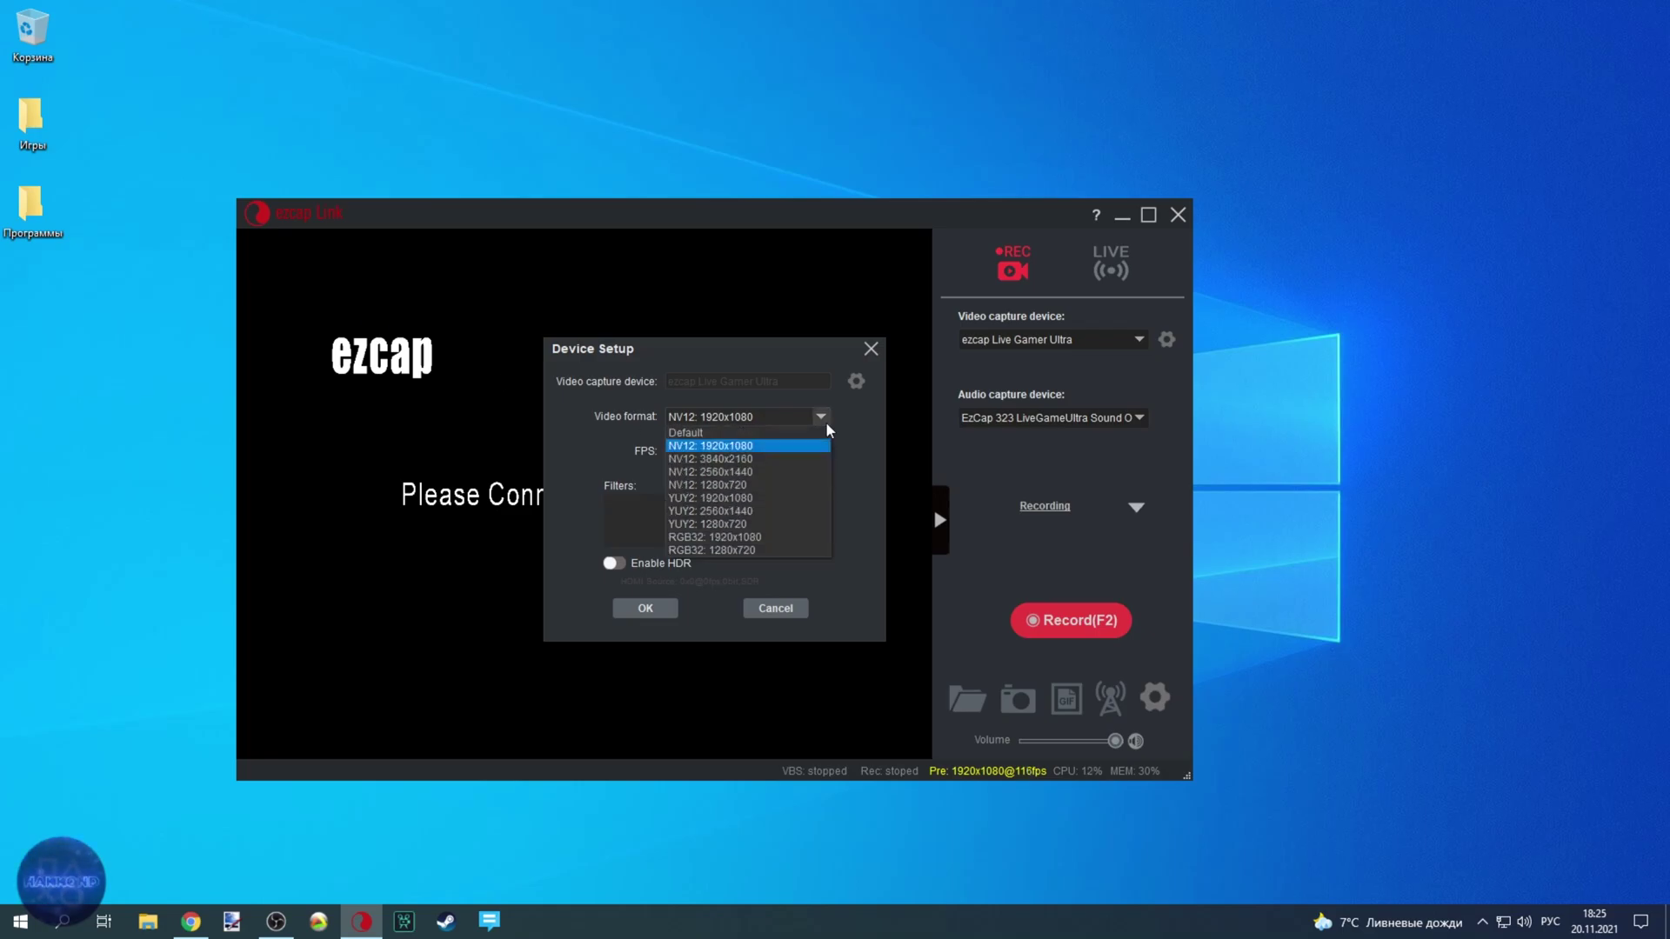
left_click(823, 419)
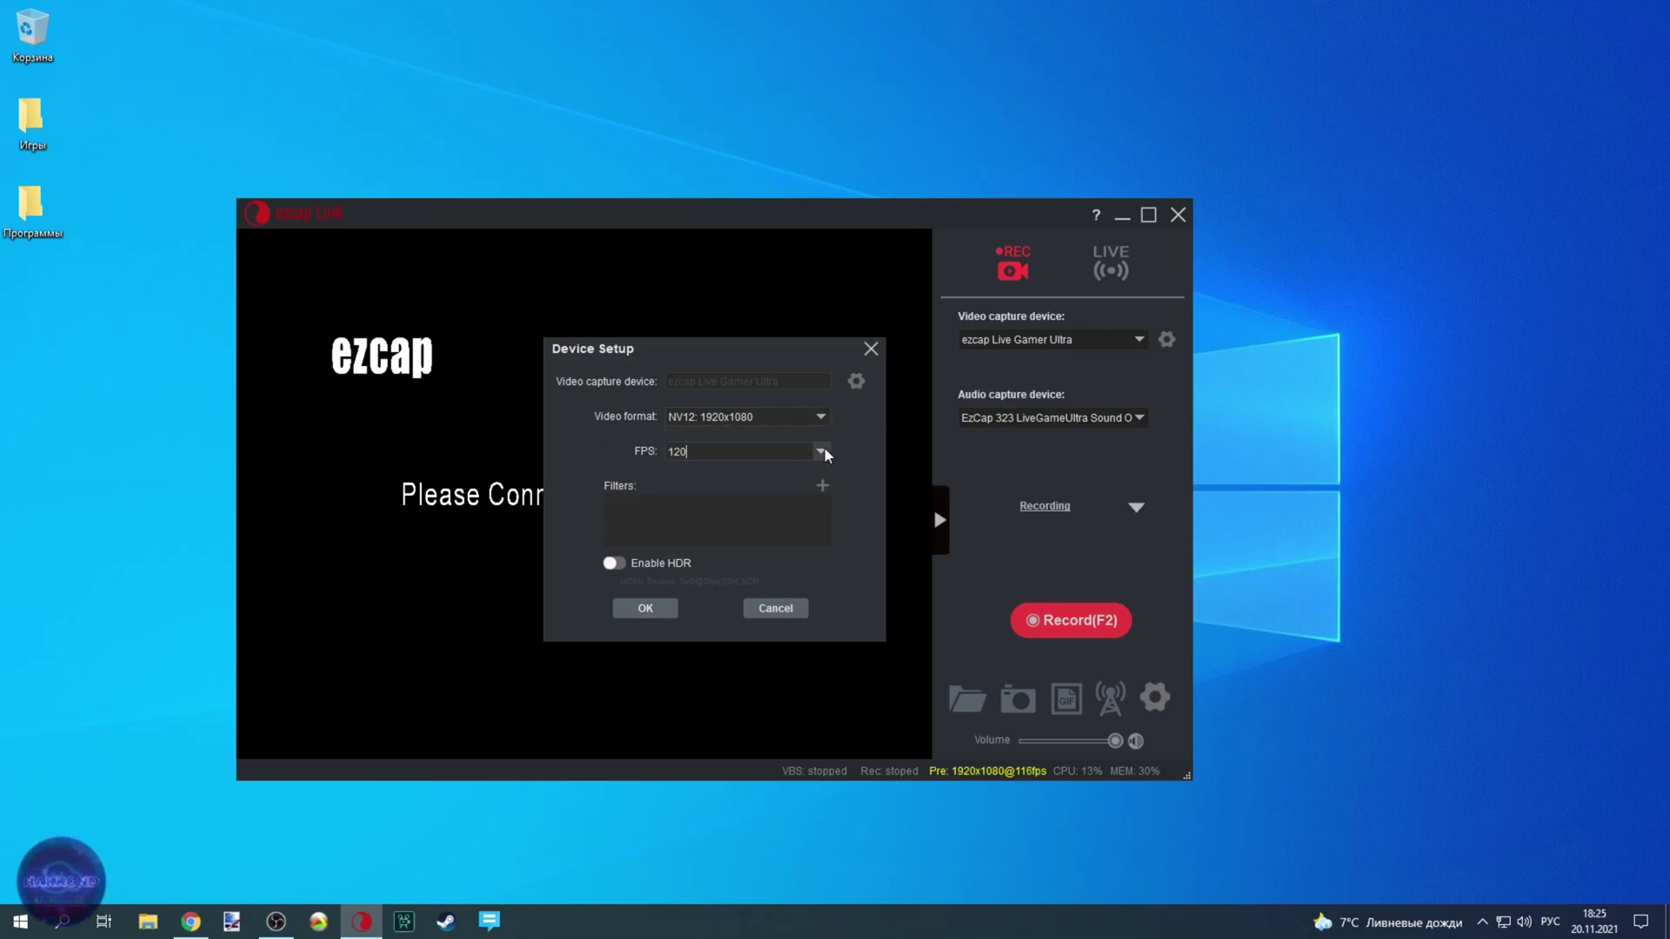
- Choose the YUY2: 1920x1080 video format and check its frame rate options
left_click(821, 417)
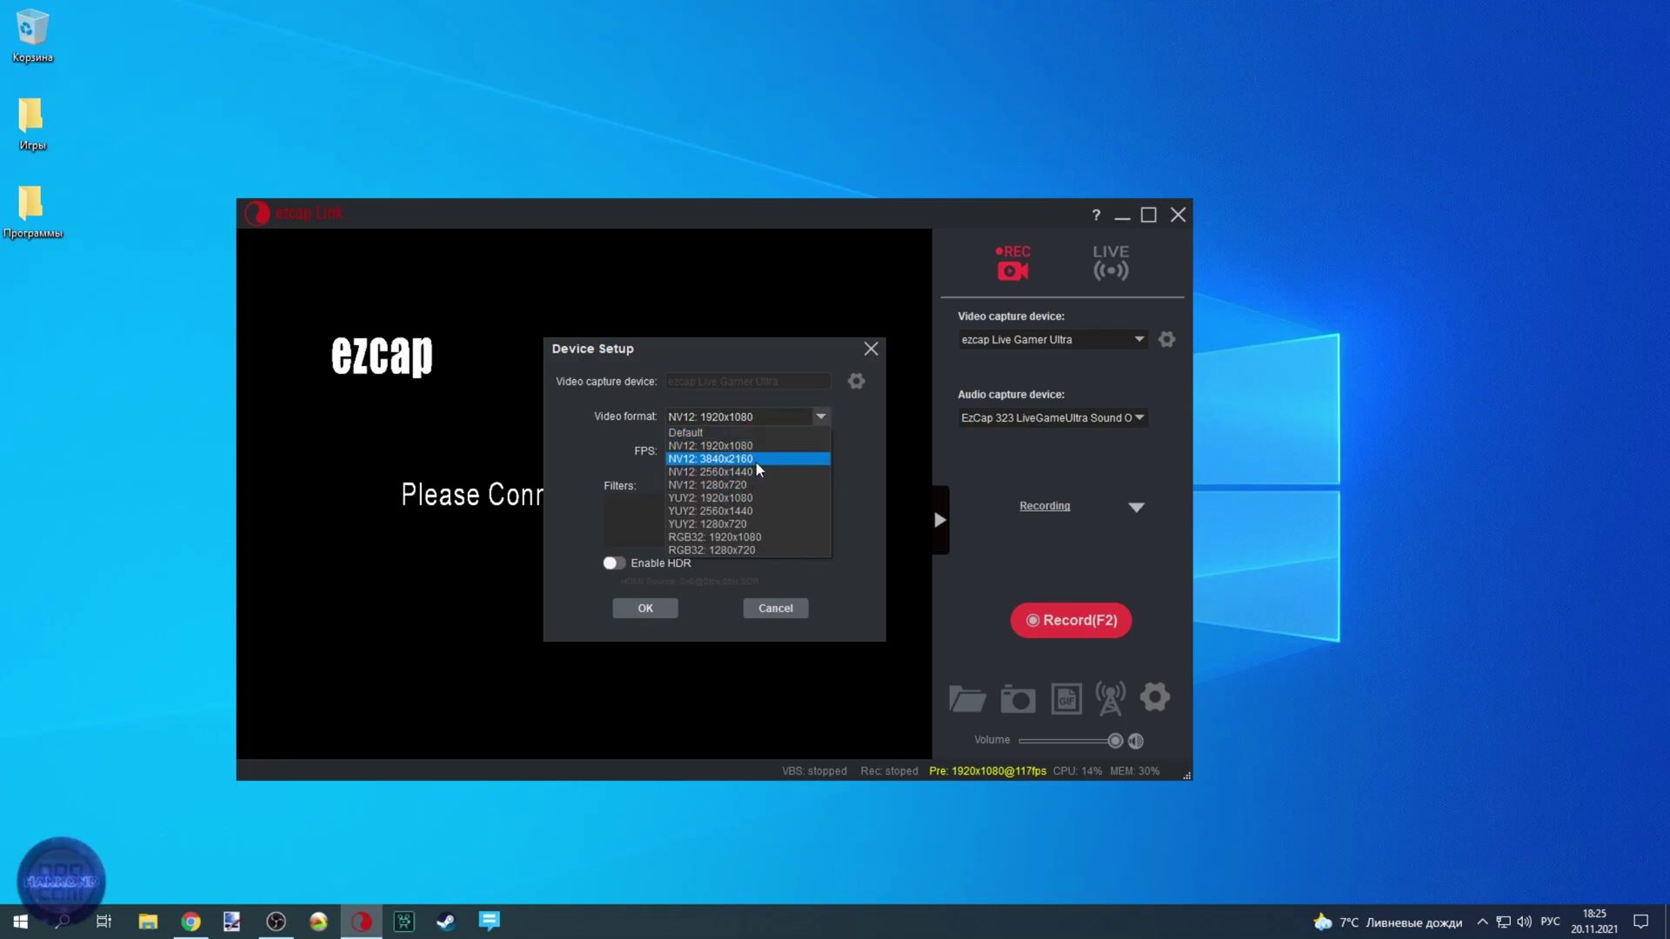
left_click(738, 498)
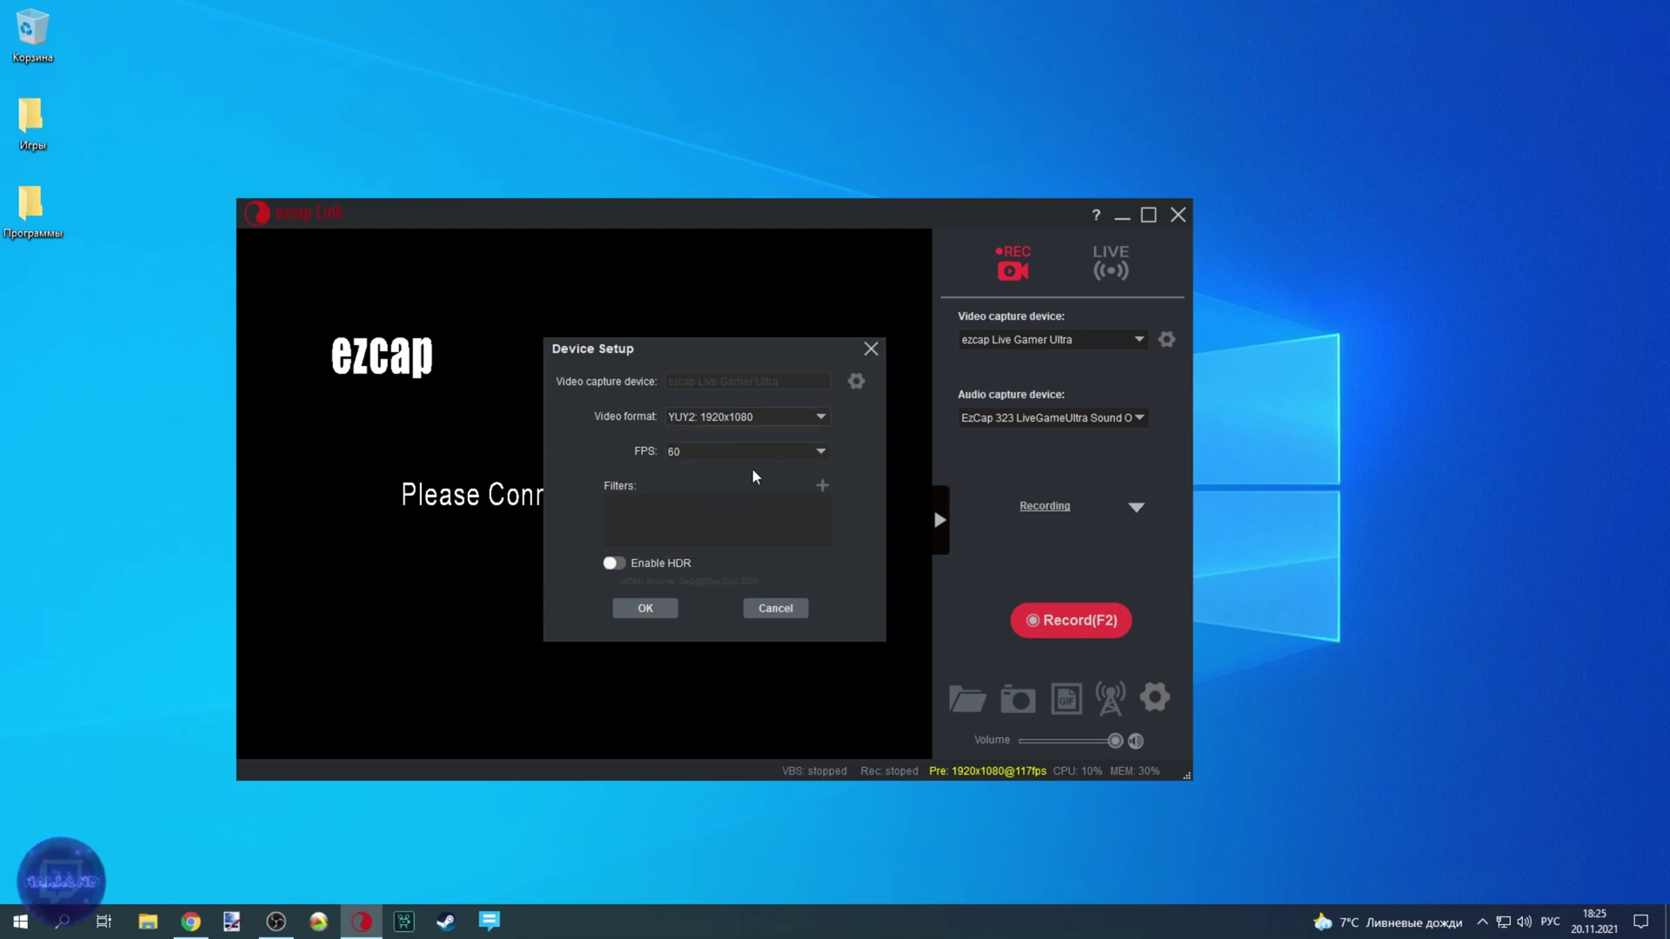
left_click(821, 452)
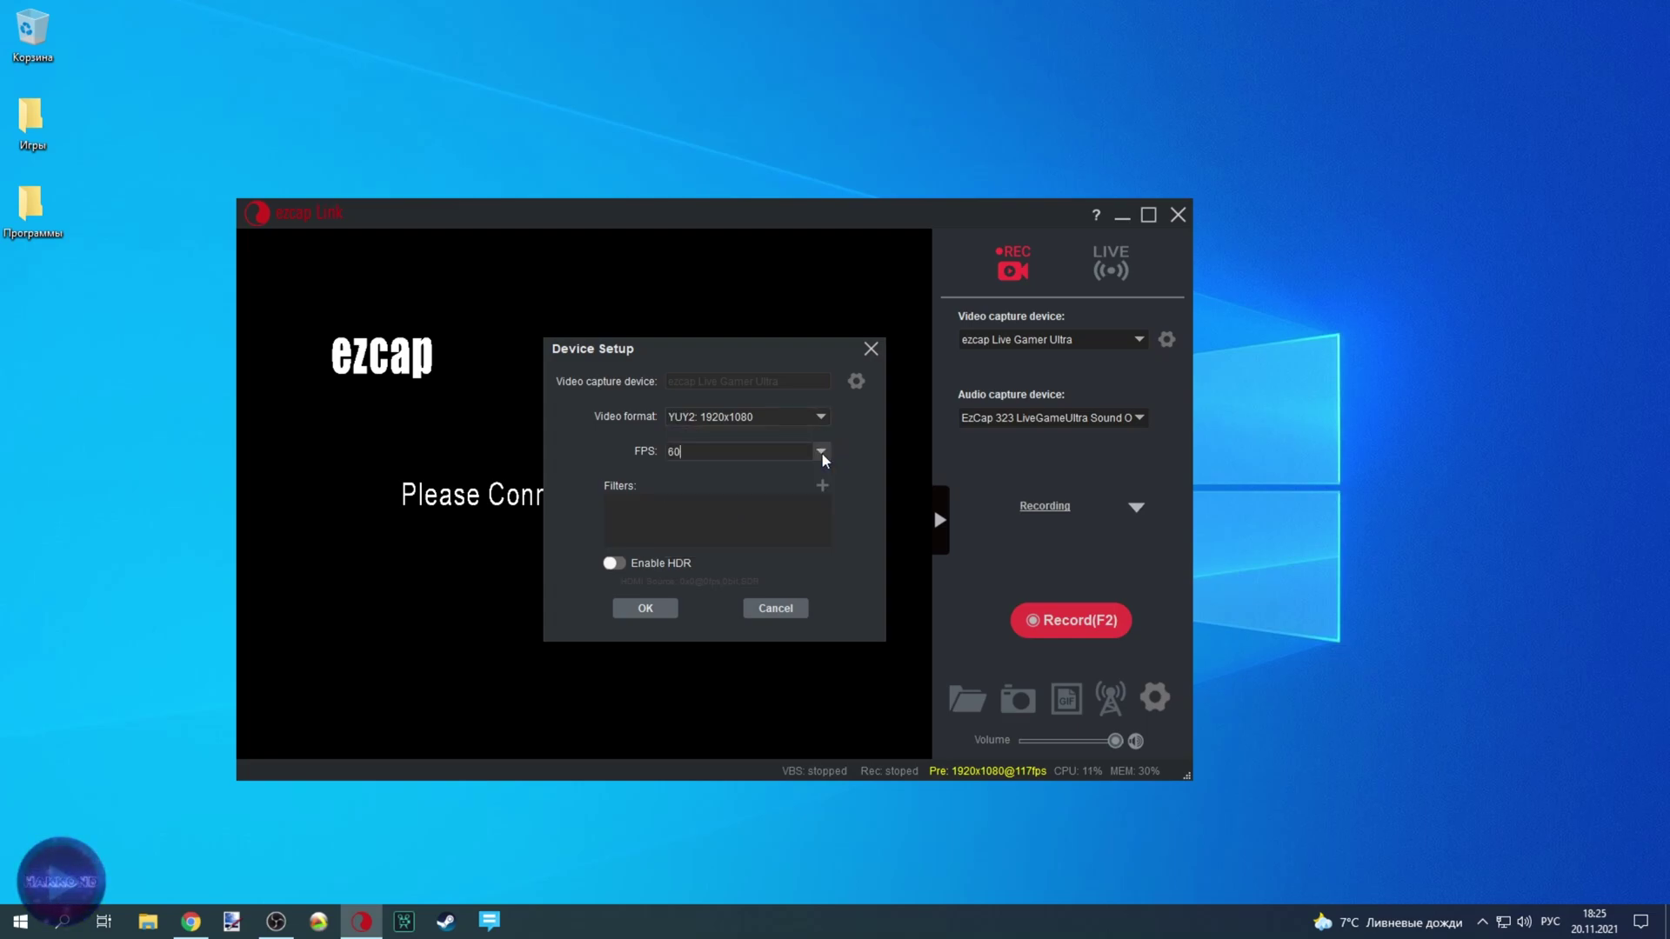
- Check the frame rates of the RGB32: 1920x1080 and RGB32: 1280x720 video formats
left_click(822, 414)
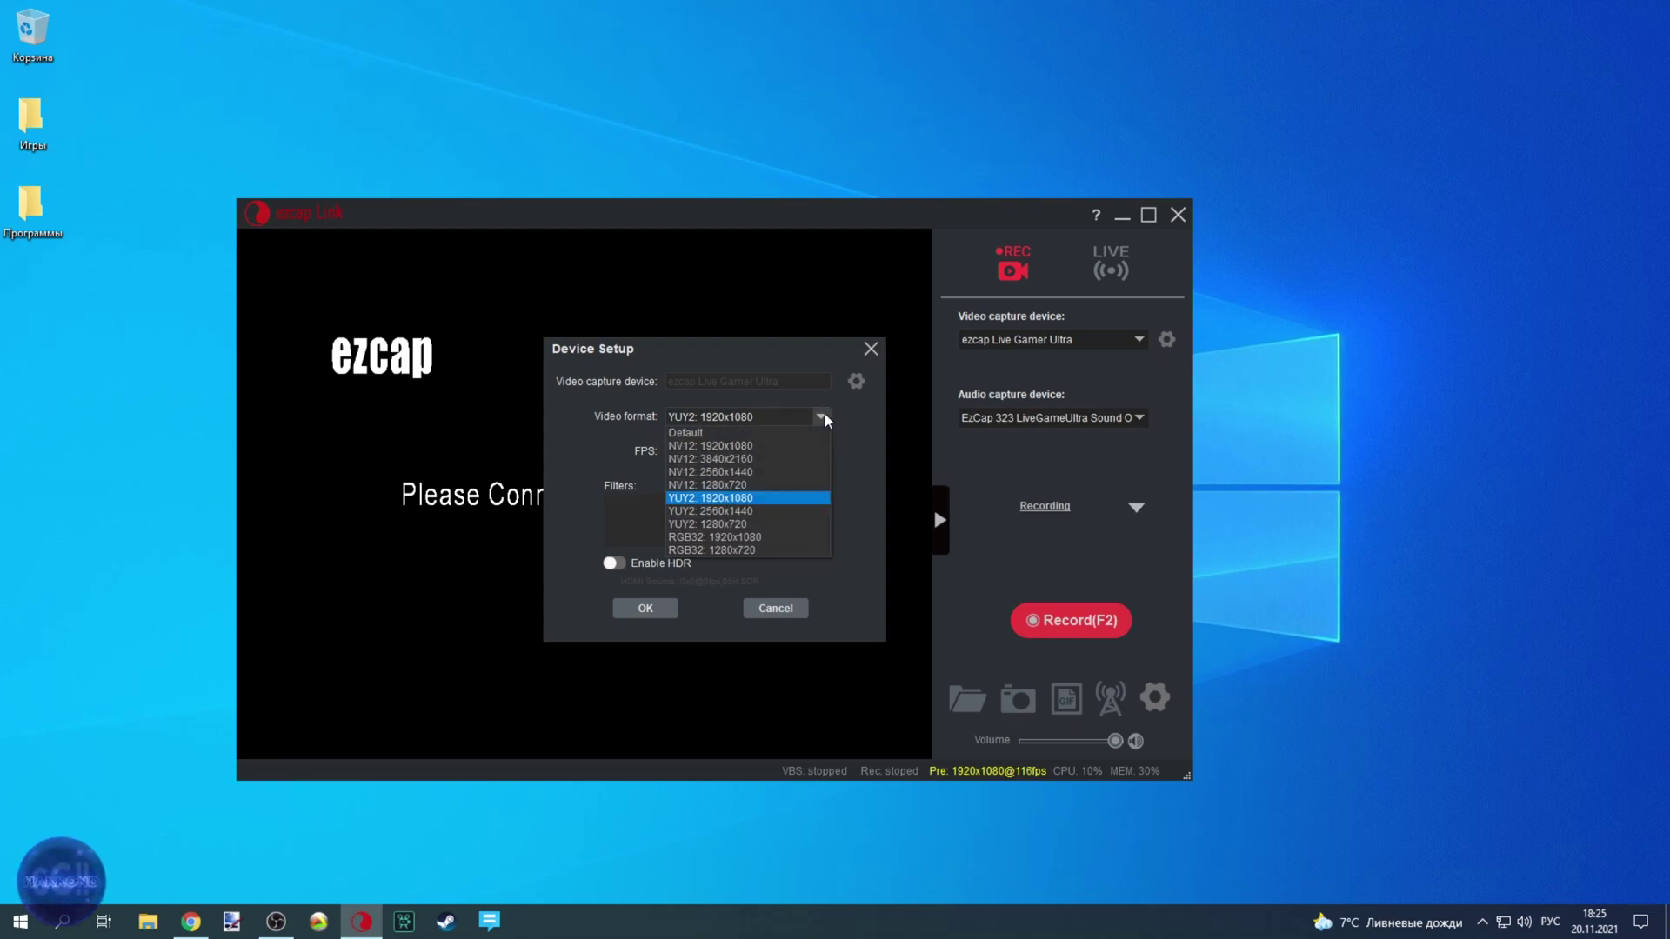
left_click(739, 444)
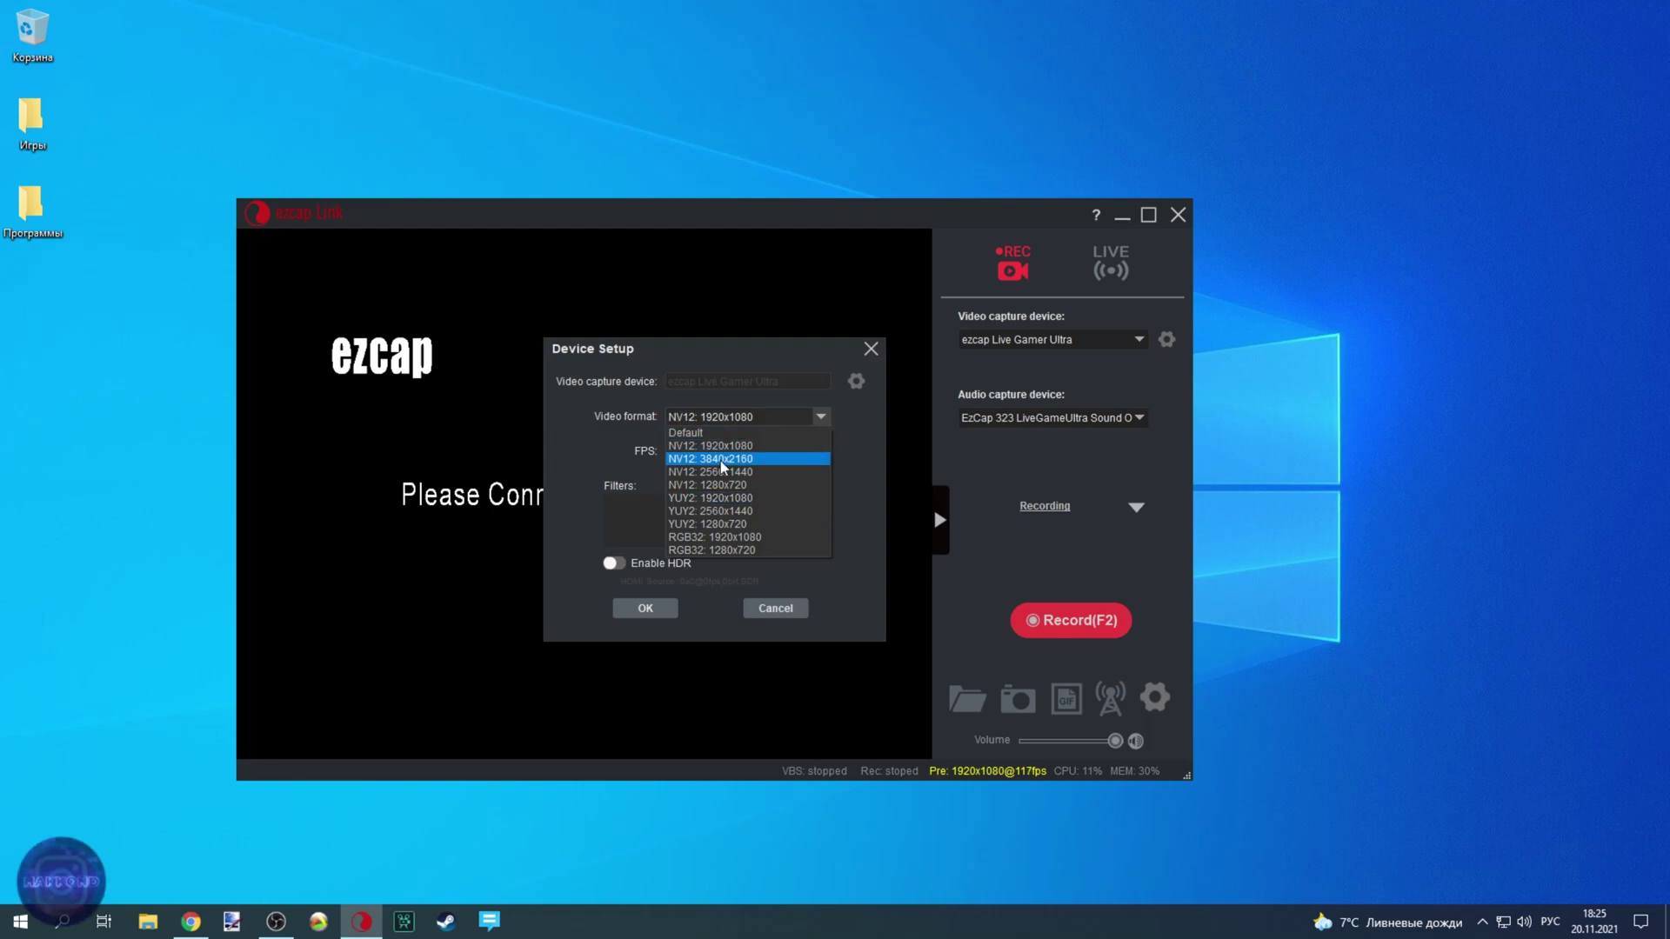
left_click(711, 537)
left_click(820, 419)
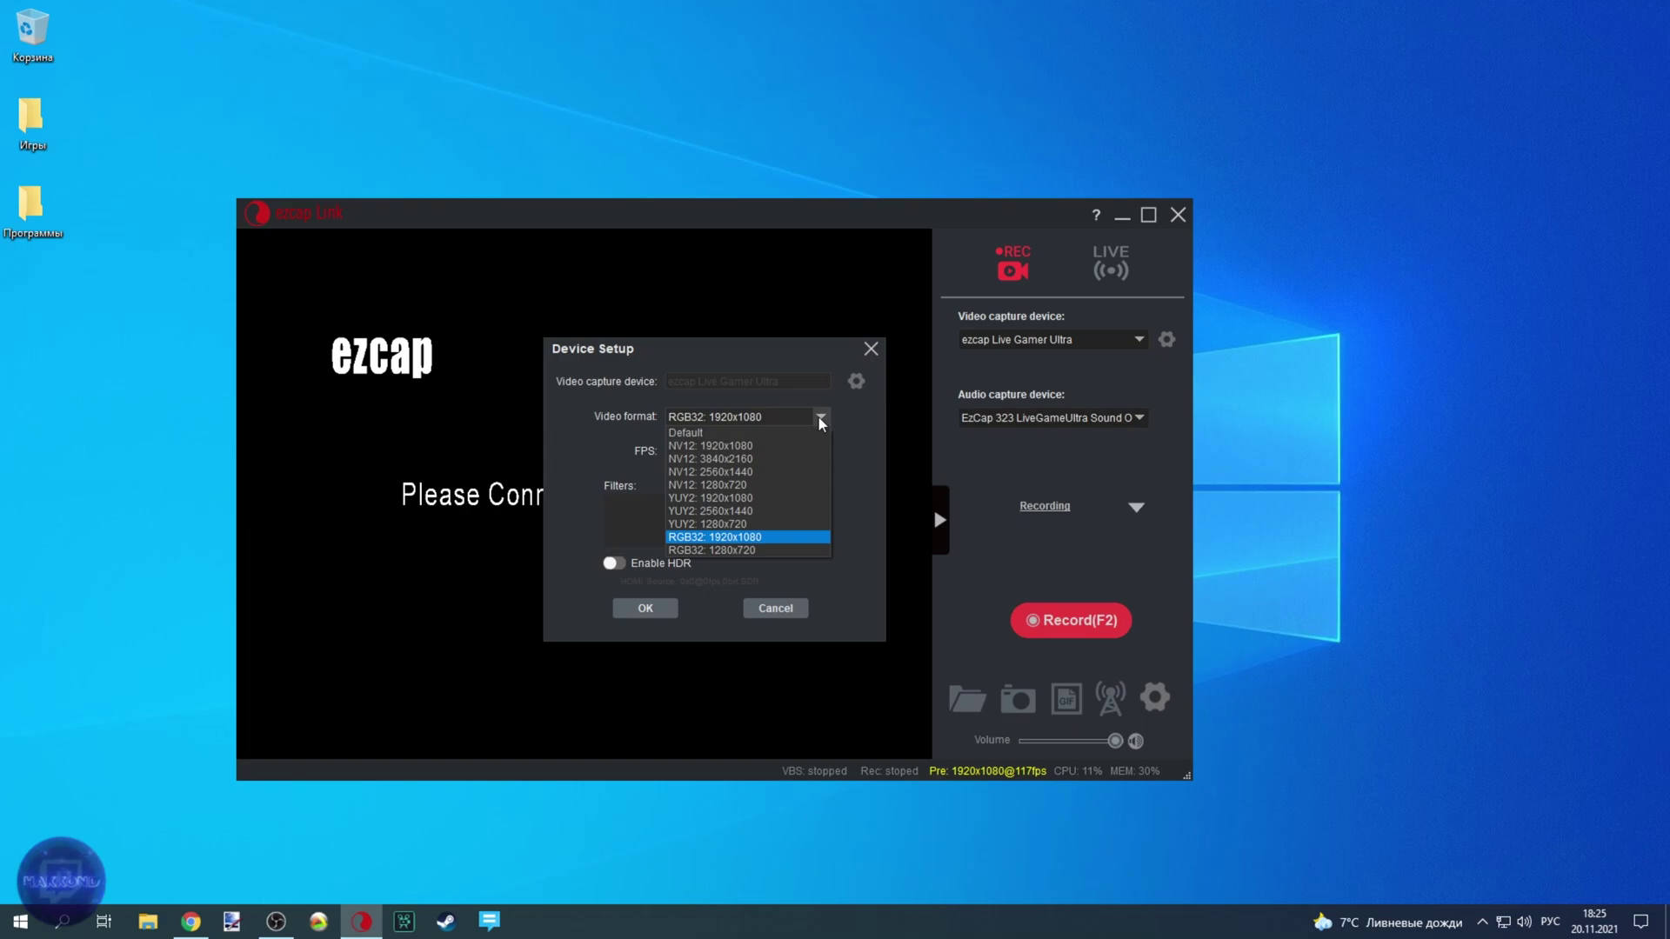
left_click(757, 552)
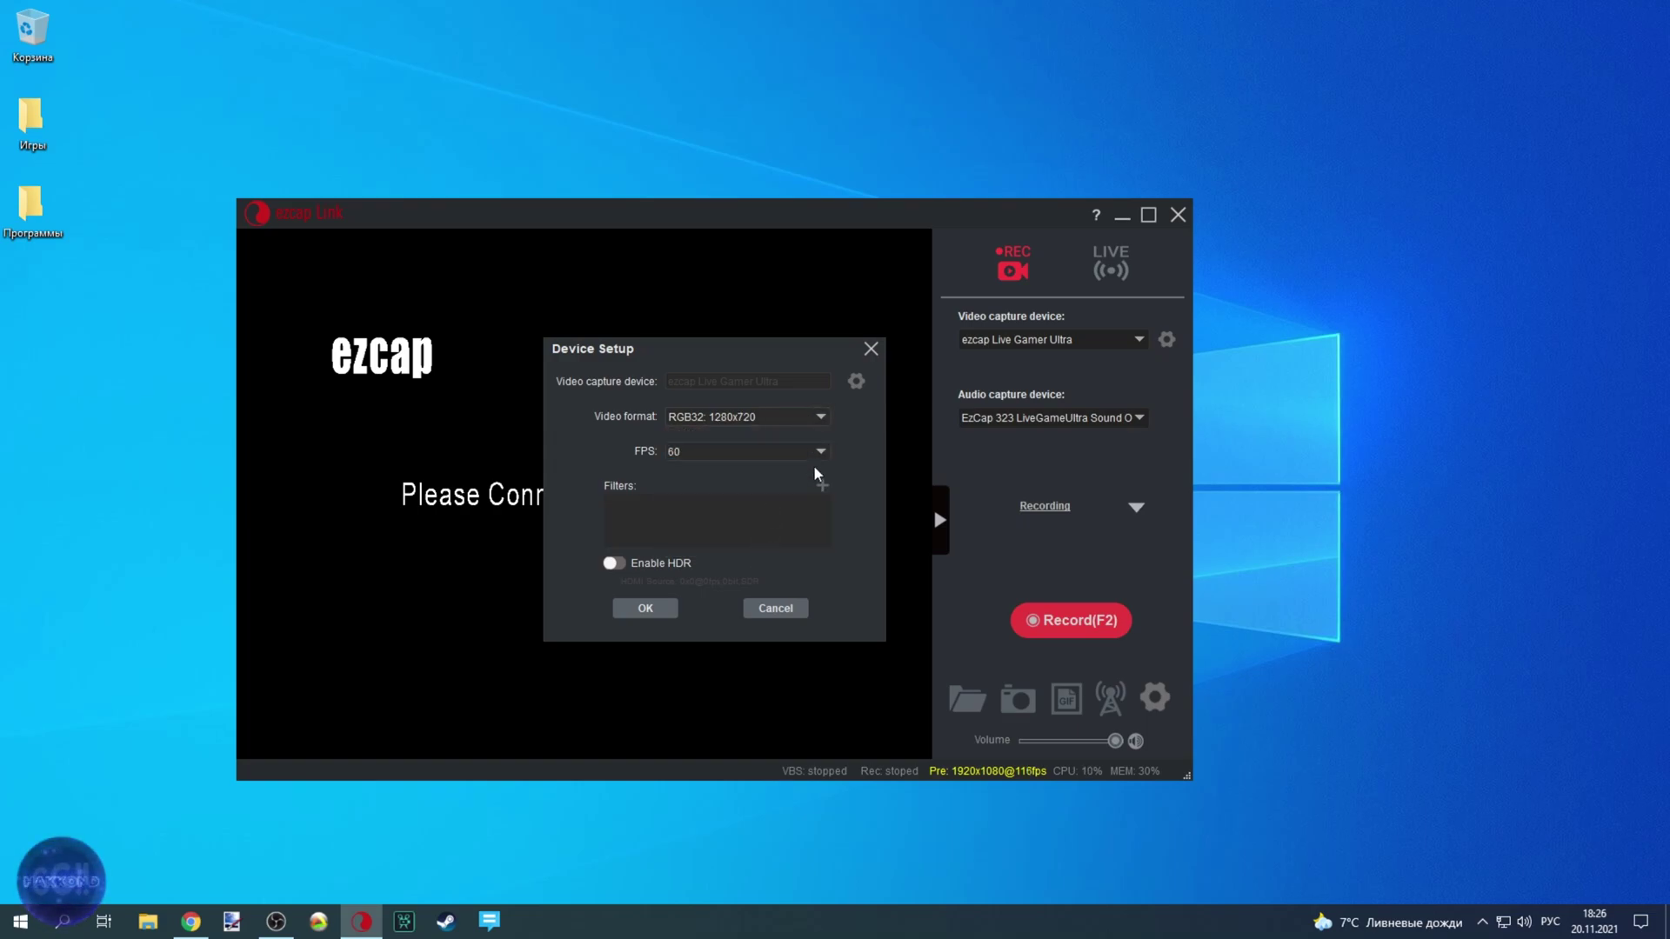
- Return the video format to NV12: 1920x1080 and close the device setup without saving
left_click(811, 412)
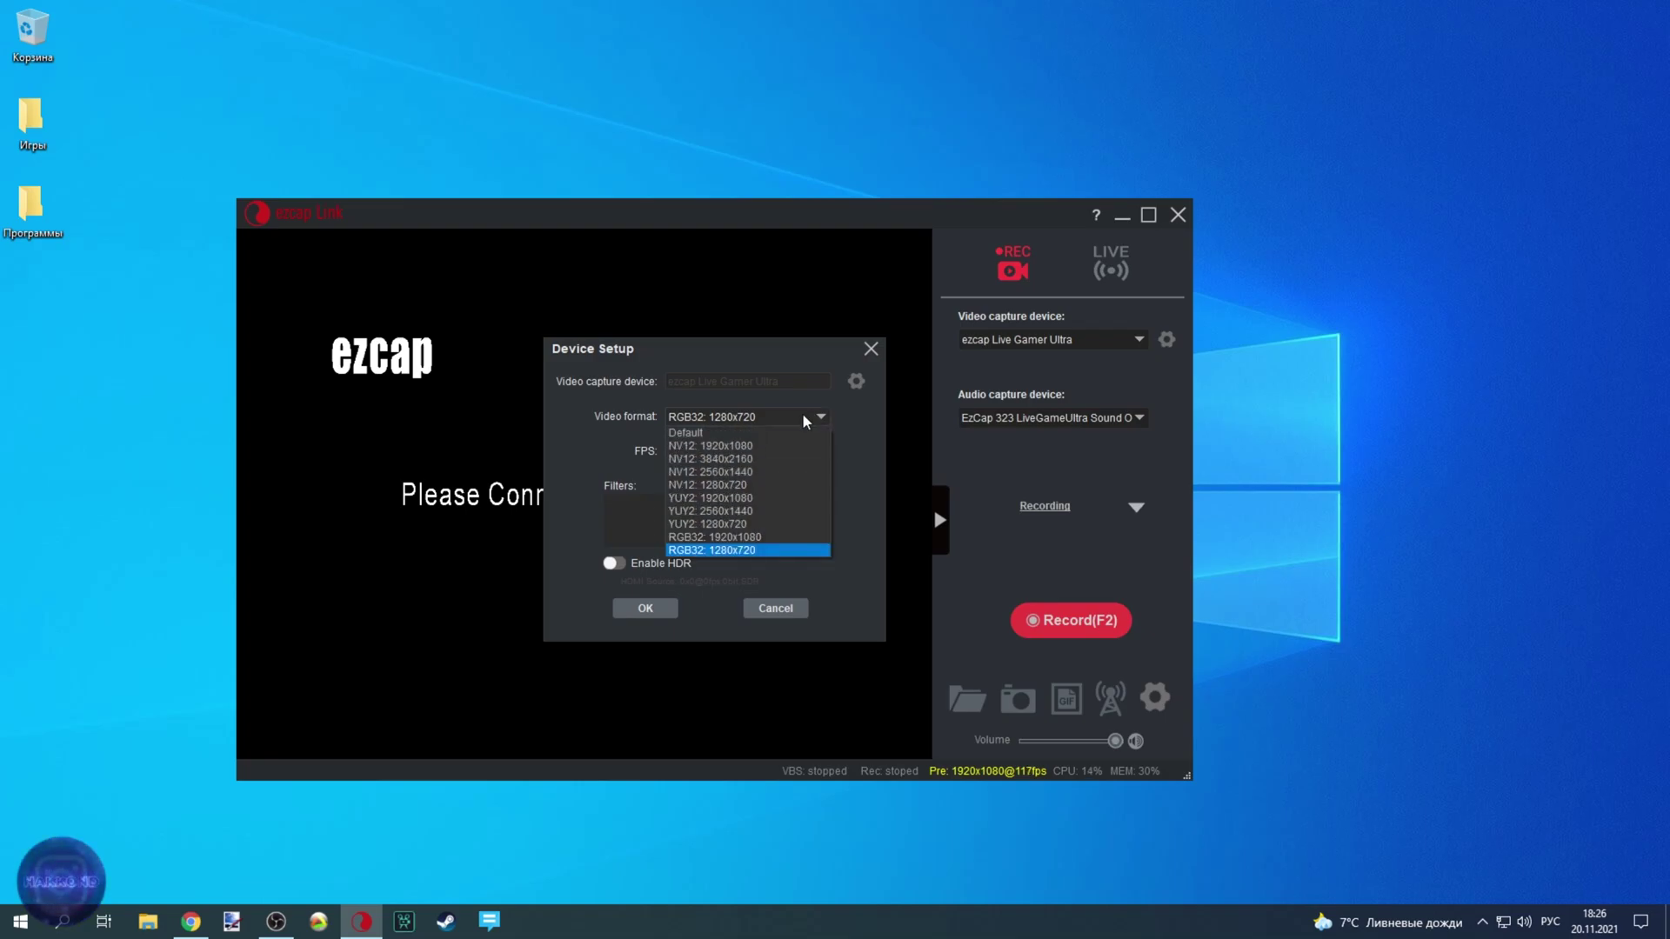
left_click(716, 447)
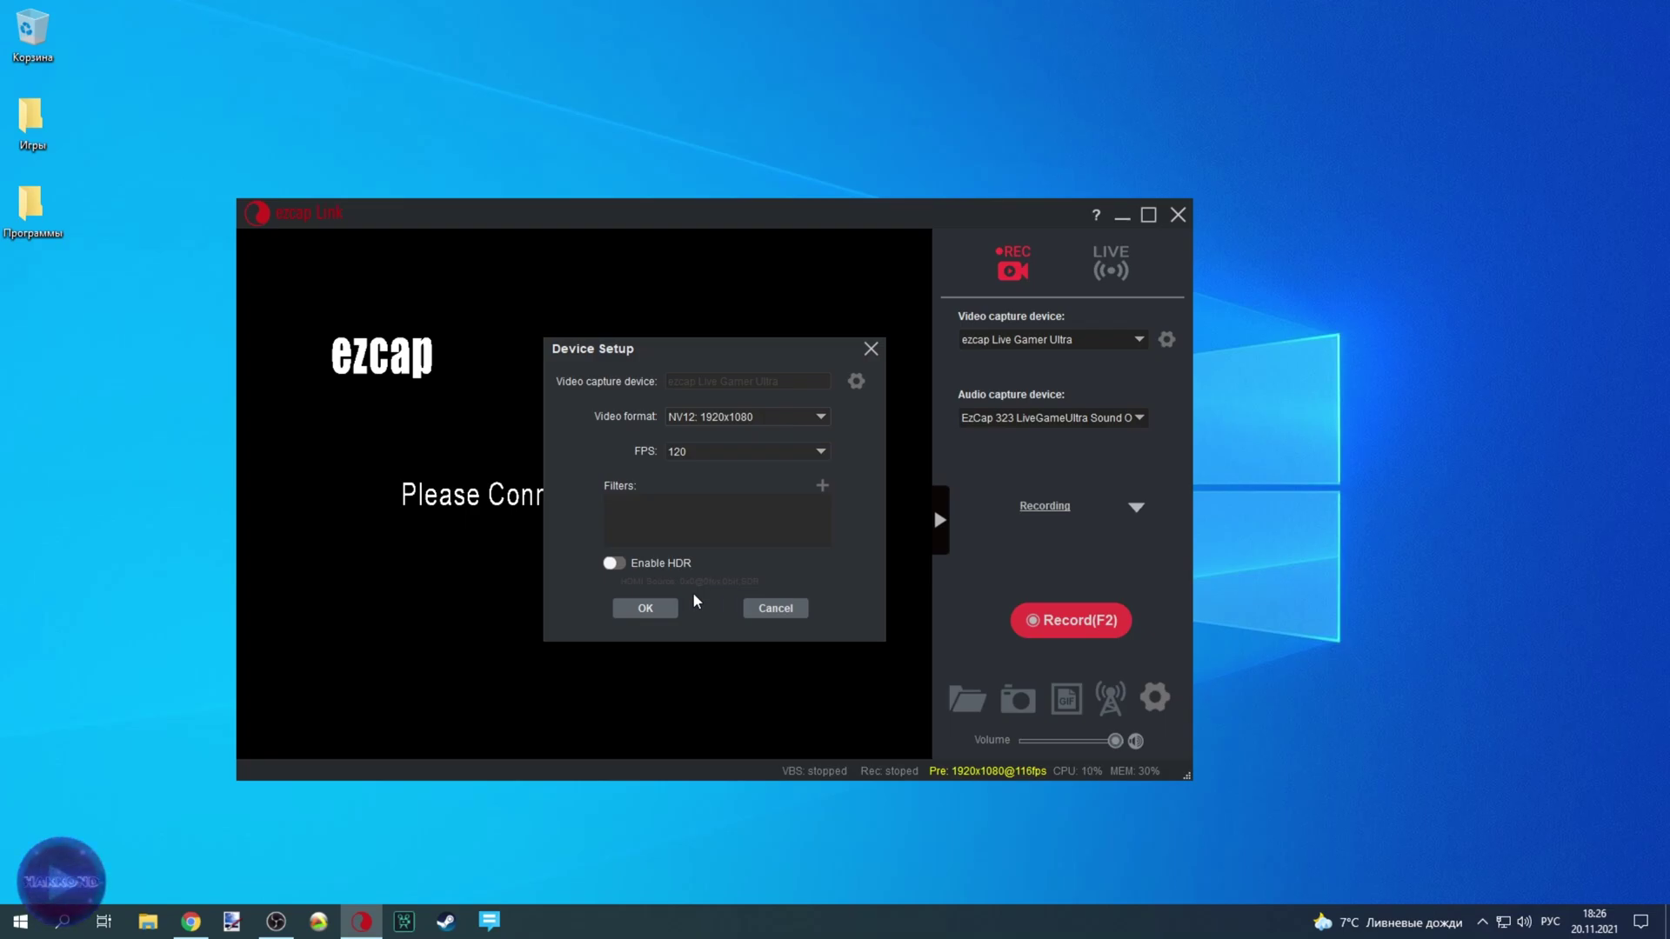
left_click(783, 610)
- Examine the capture device's image adjustment and camera control properties from its setup, and close them without changes
left_click(1170, 338)
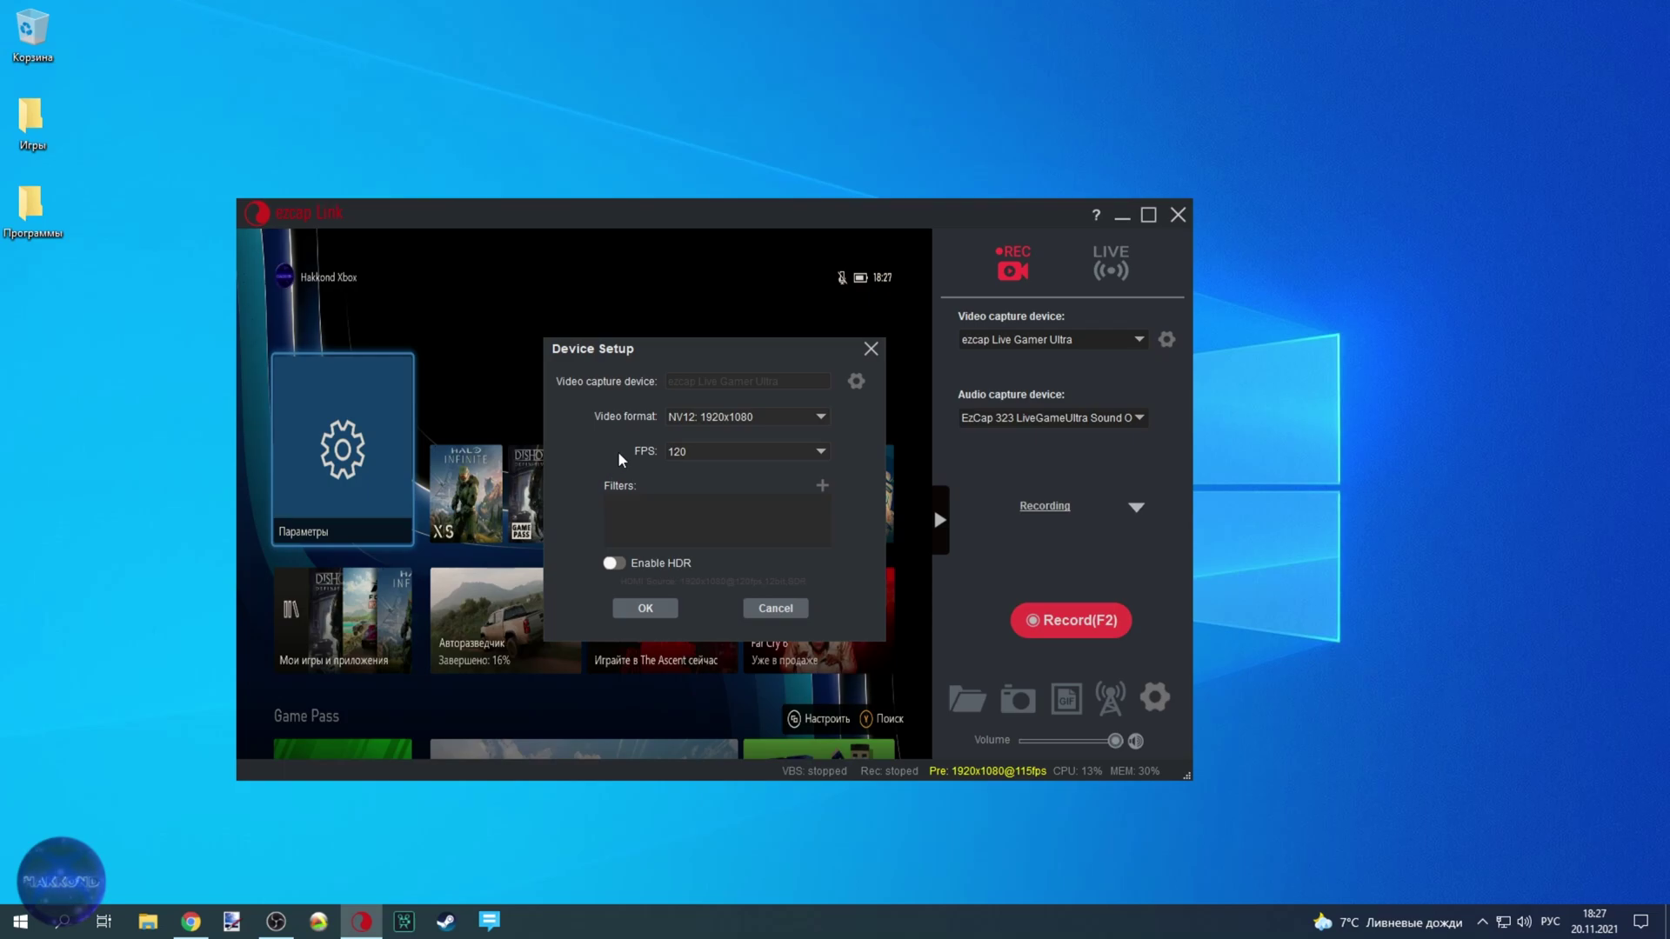
left_click(856, 381)
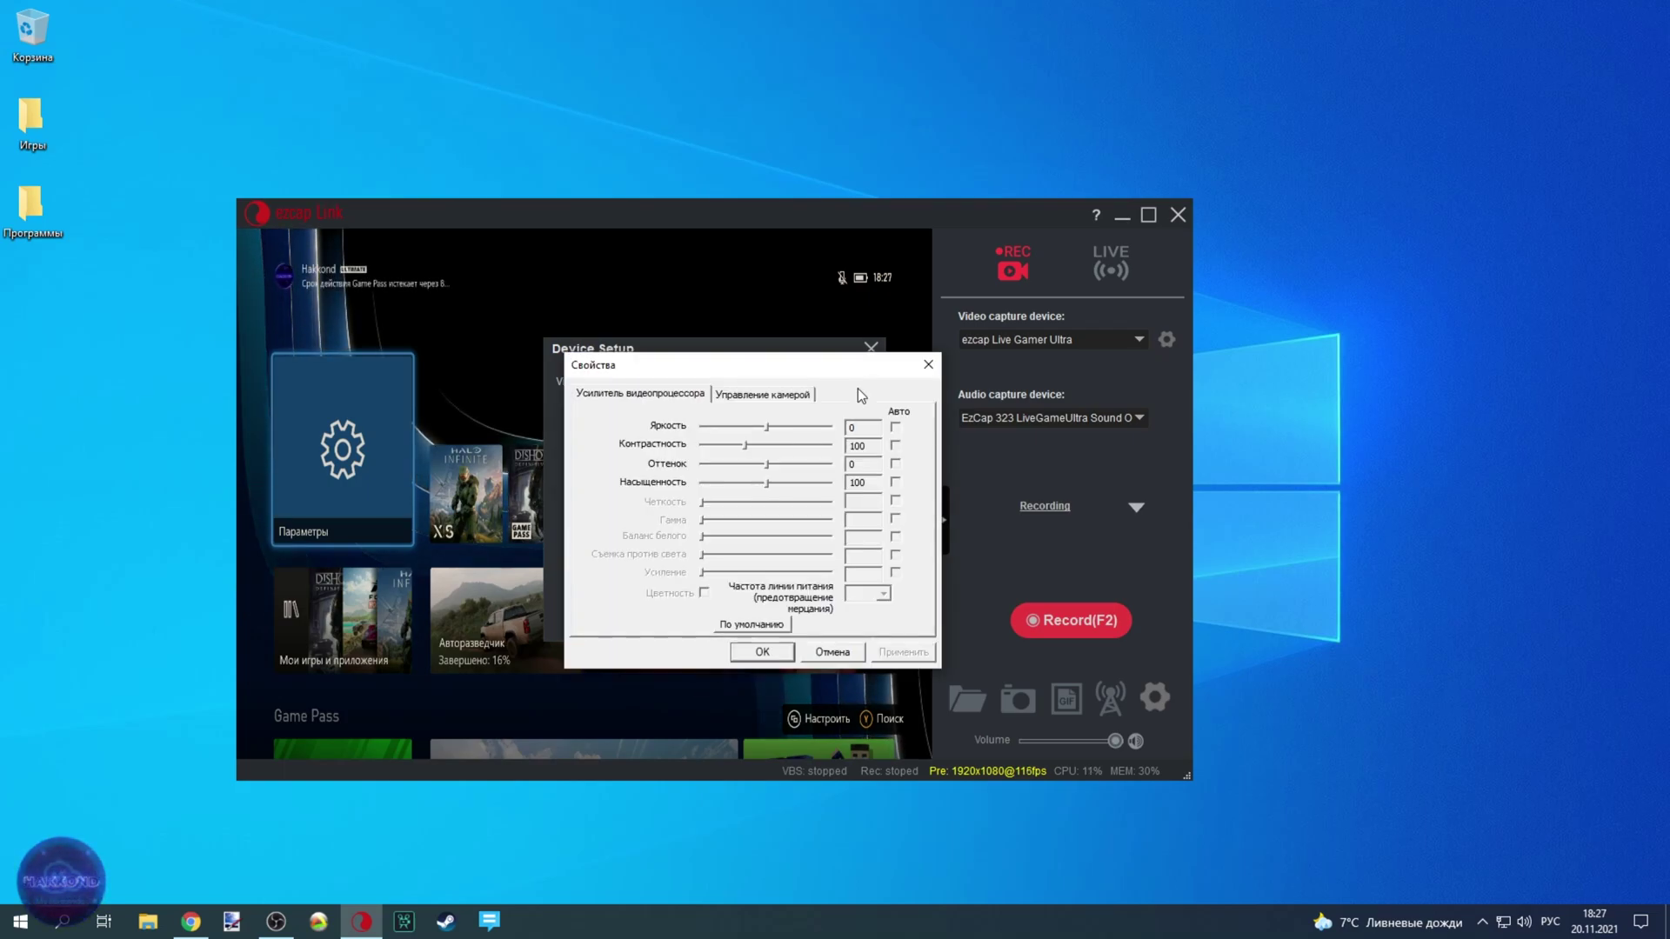
left_click(762, 394)
left_click(640, 393)
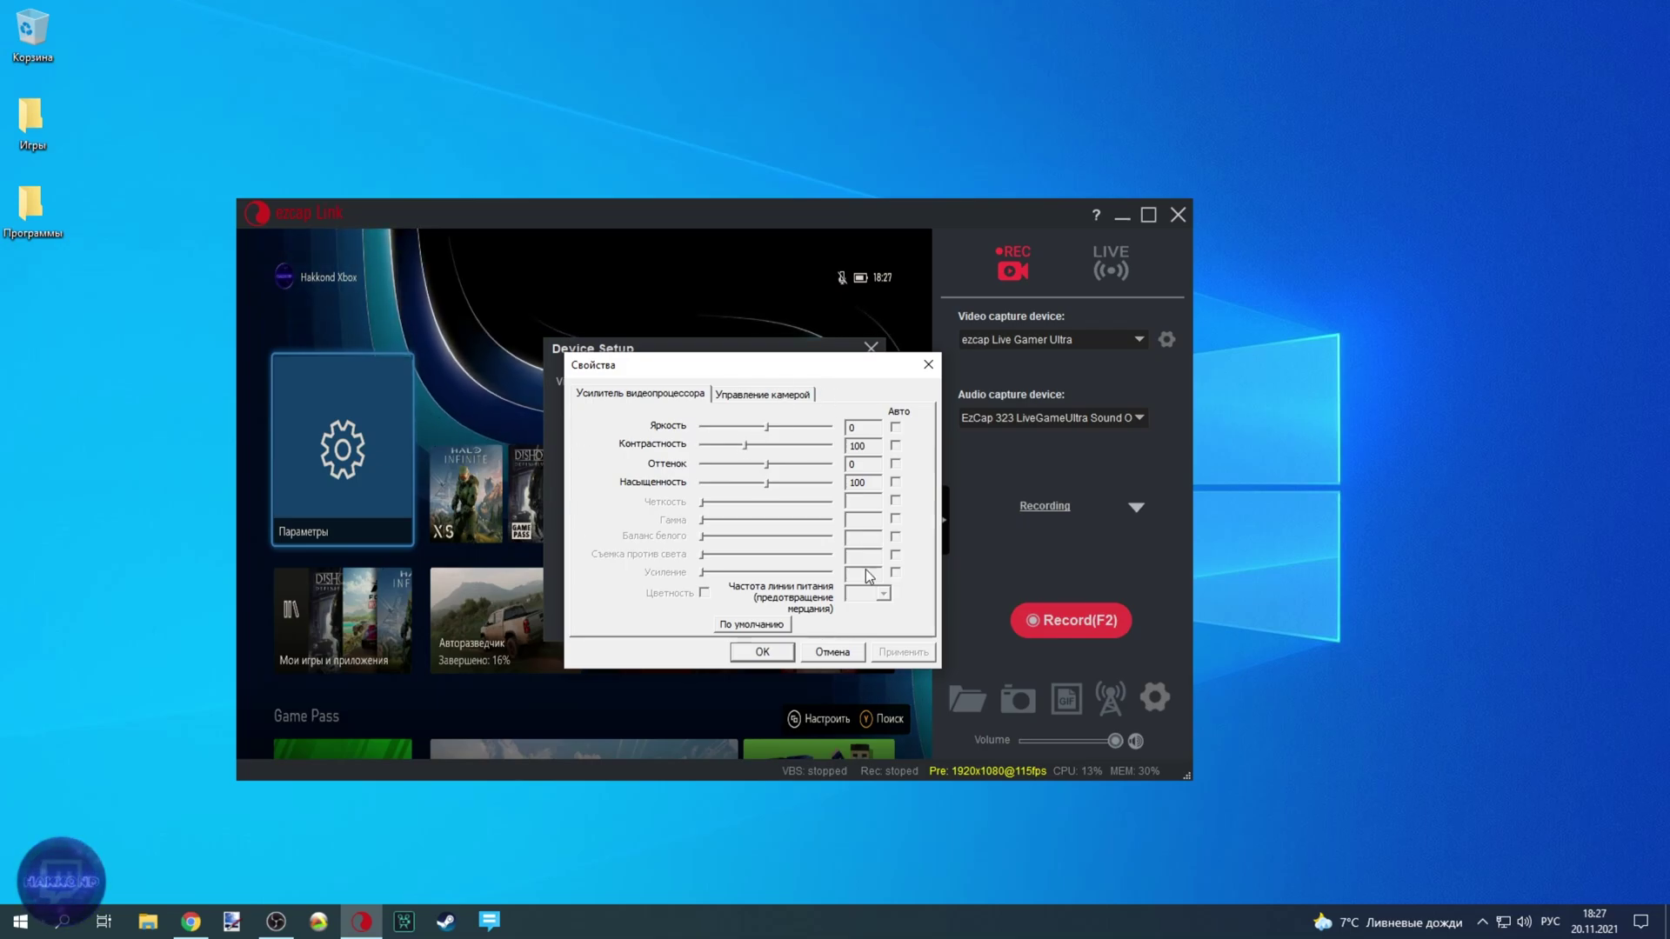
left_click(833, 652)
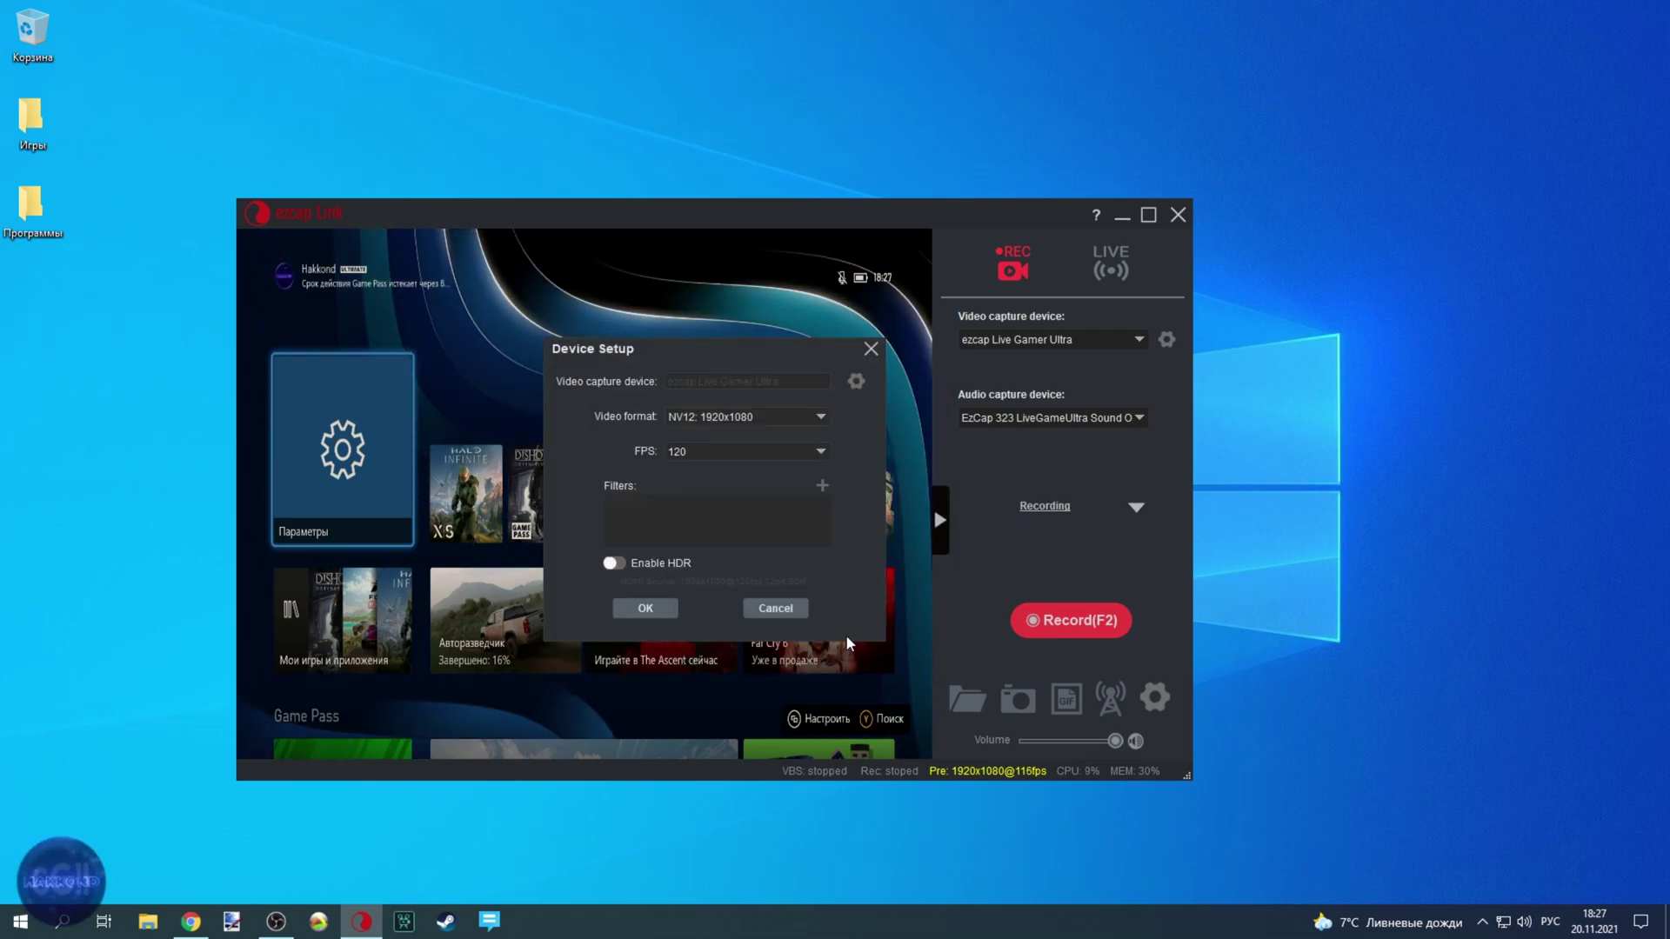
- View the video filters that can be added to the capture device and close the device setup
left_click(823, 488)
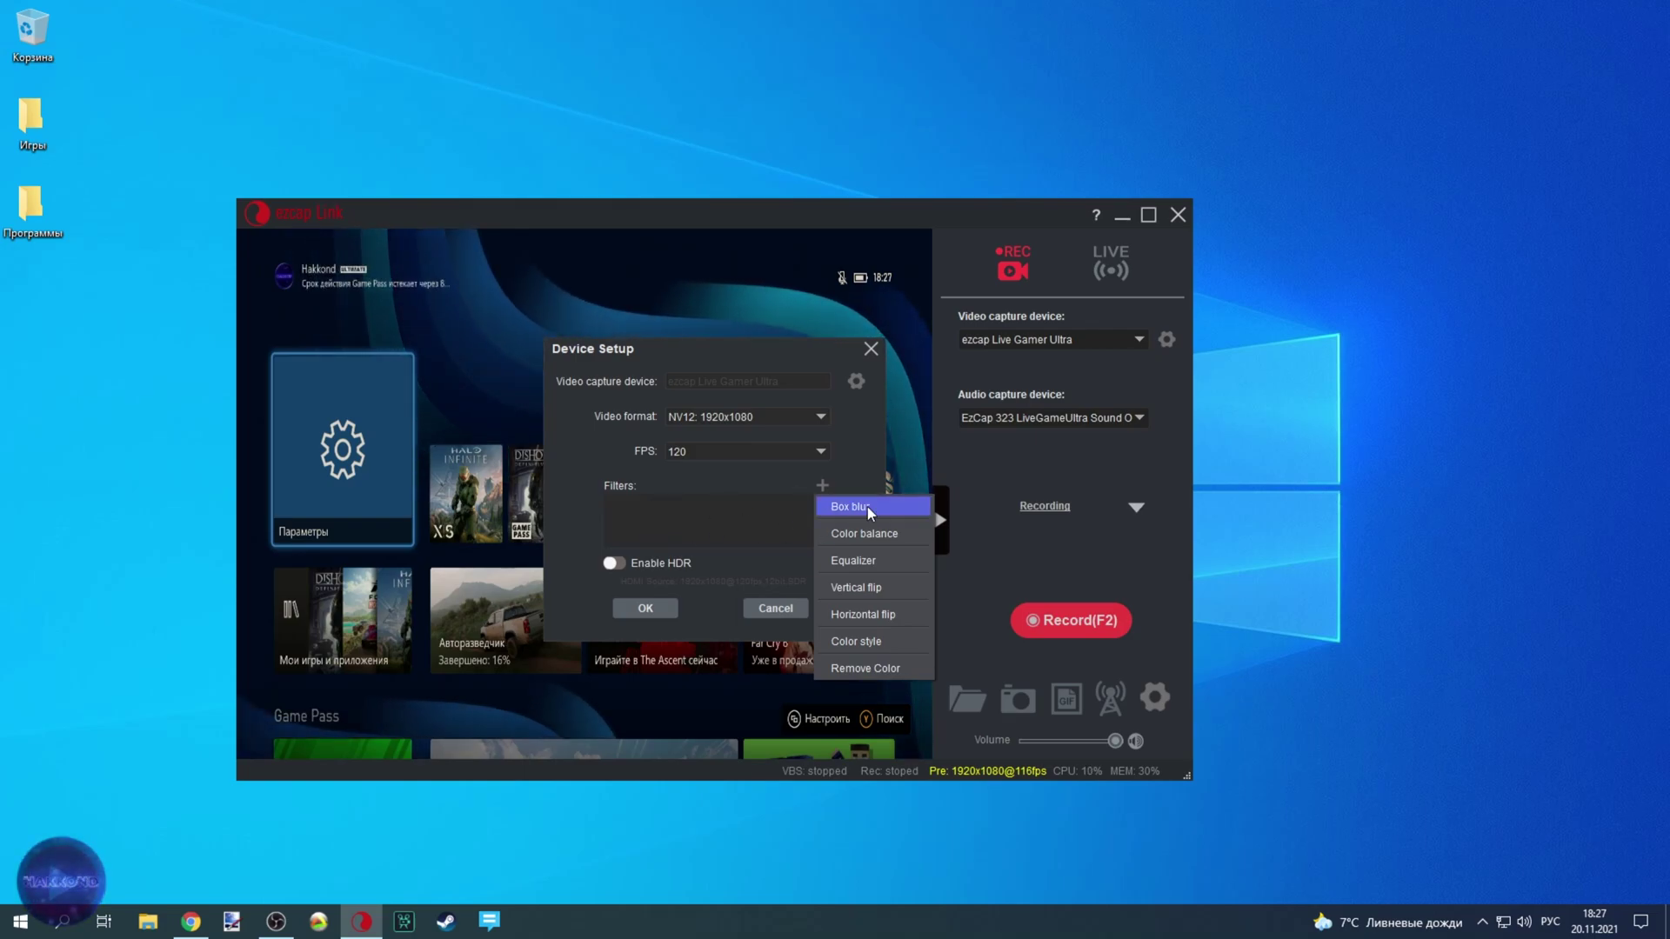
left_click(869, 348)
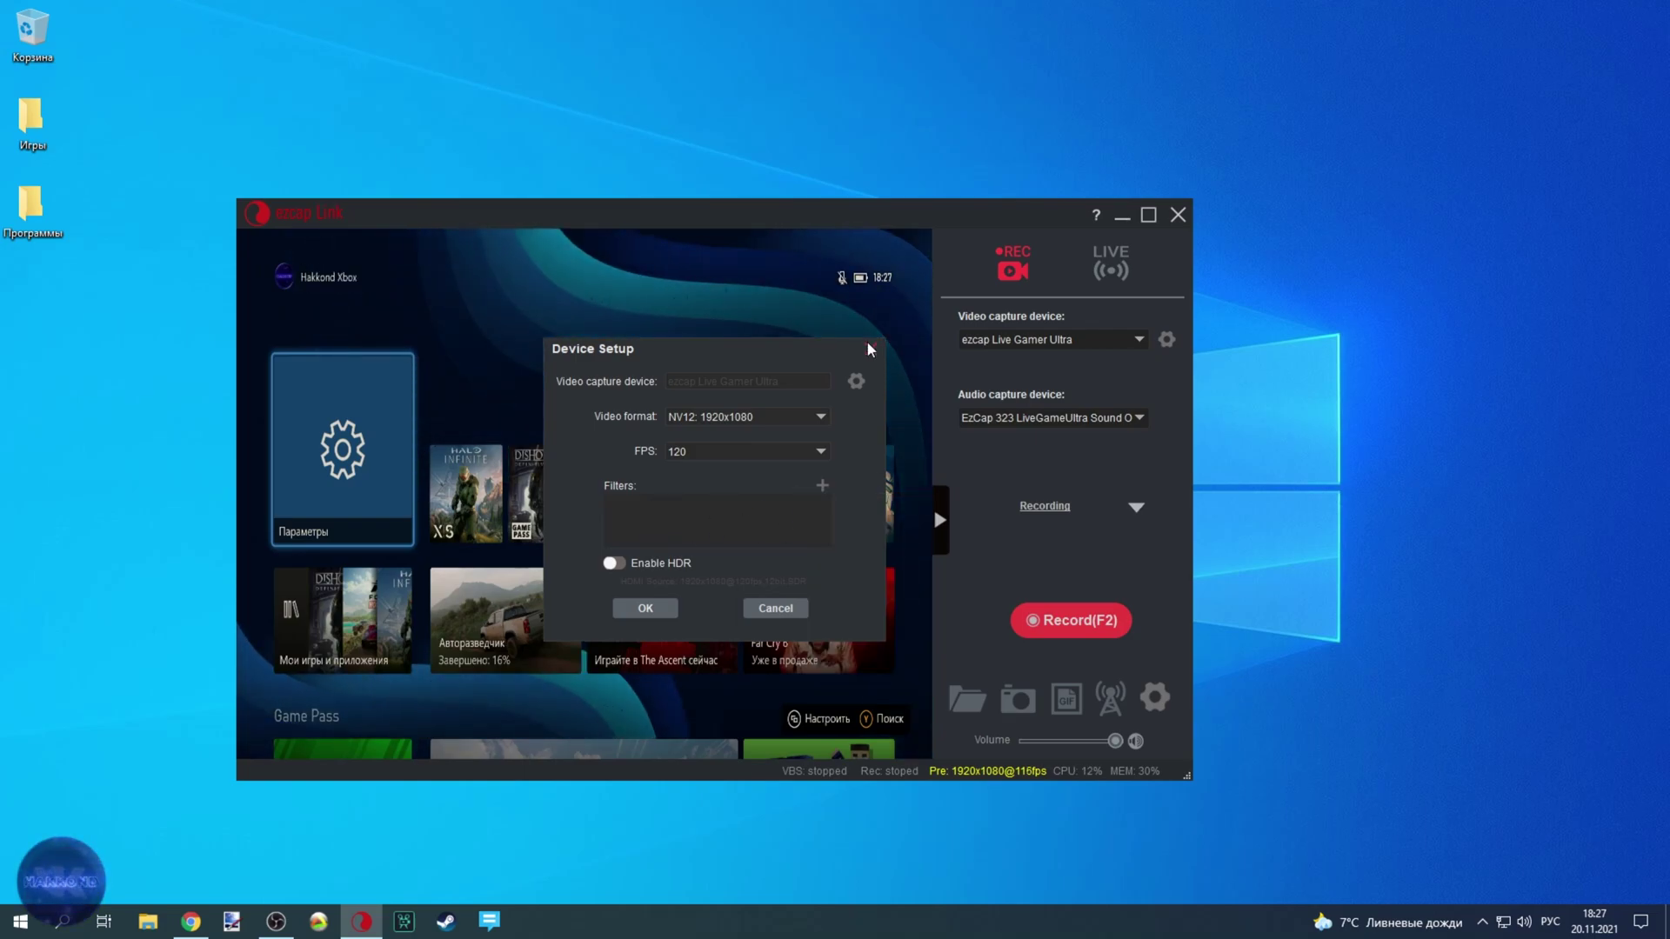
left_click(870, 348)
- Select EzCap 323 LiveGameUltra Sound Output as the audio capture device
left_click(1042, 419)
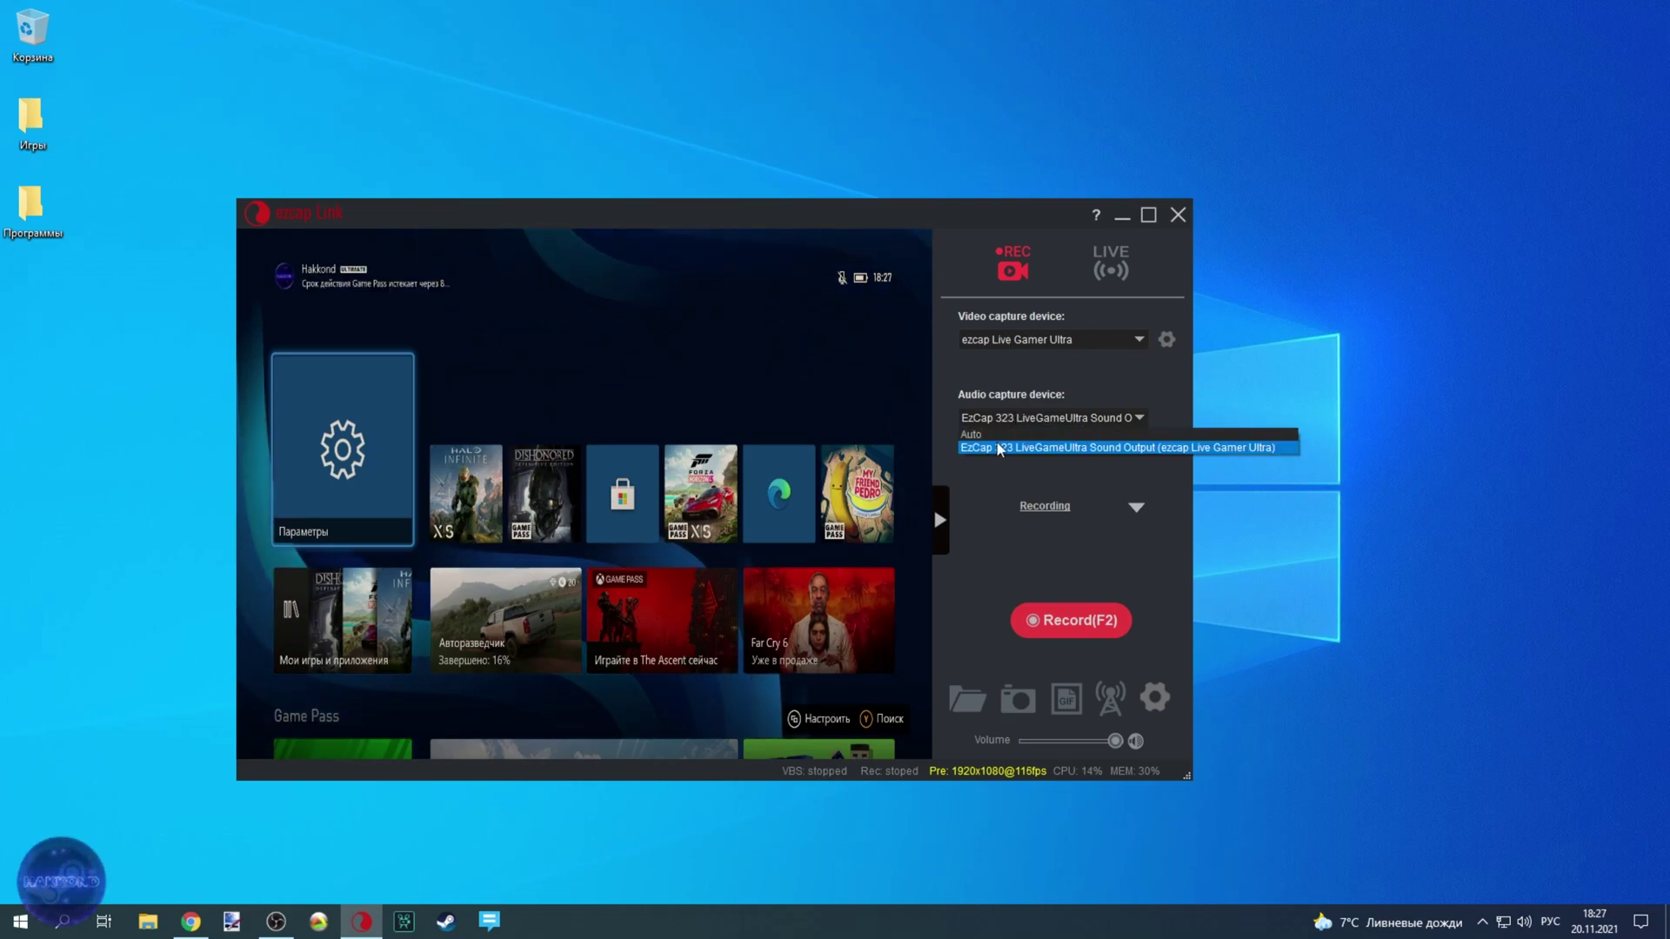
left_click(1000, 449)
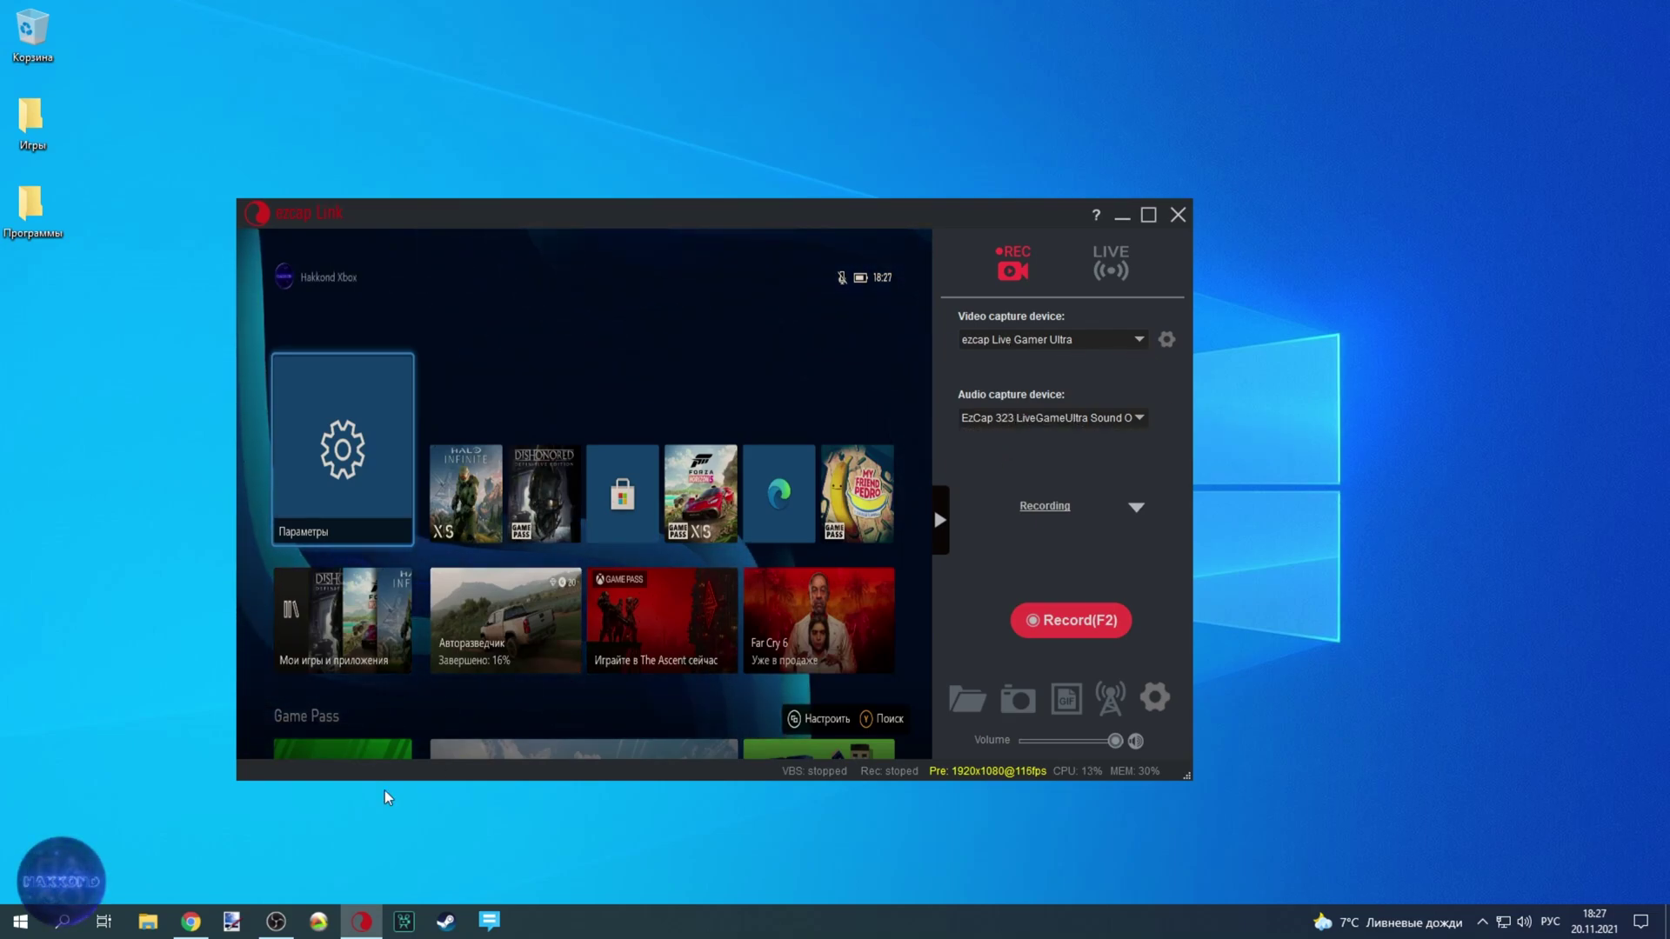
- Switch to the Windows Control Panel's sound recording devices and view the general properties of EzCap 323 LiveGameUltra Sound Output
left_click(65, 921)
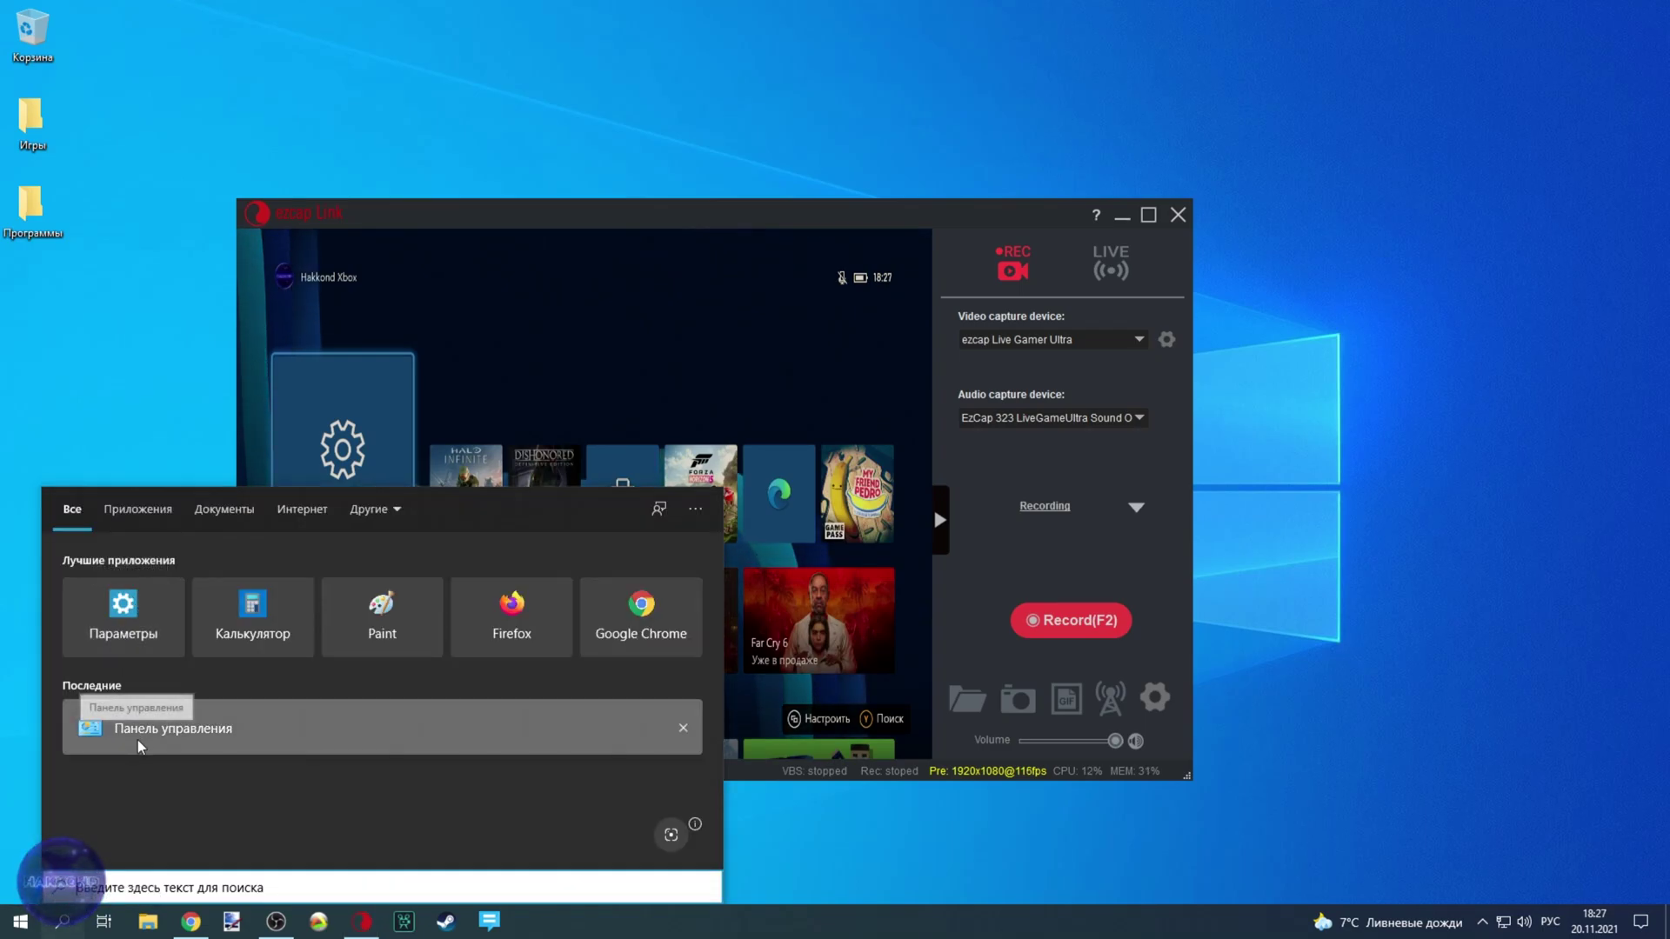
left_click(139, 736)
left_click(65, 242)
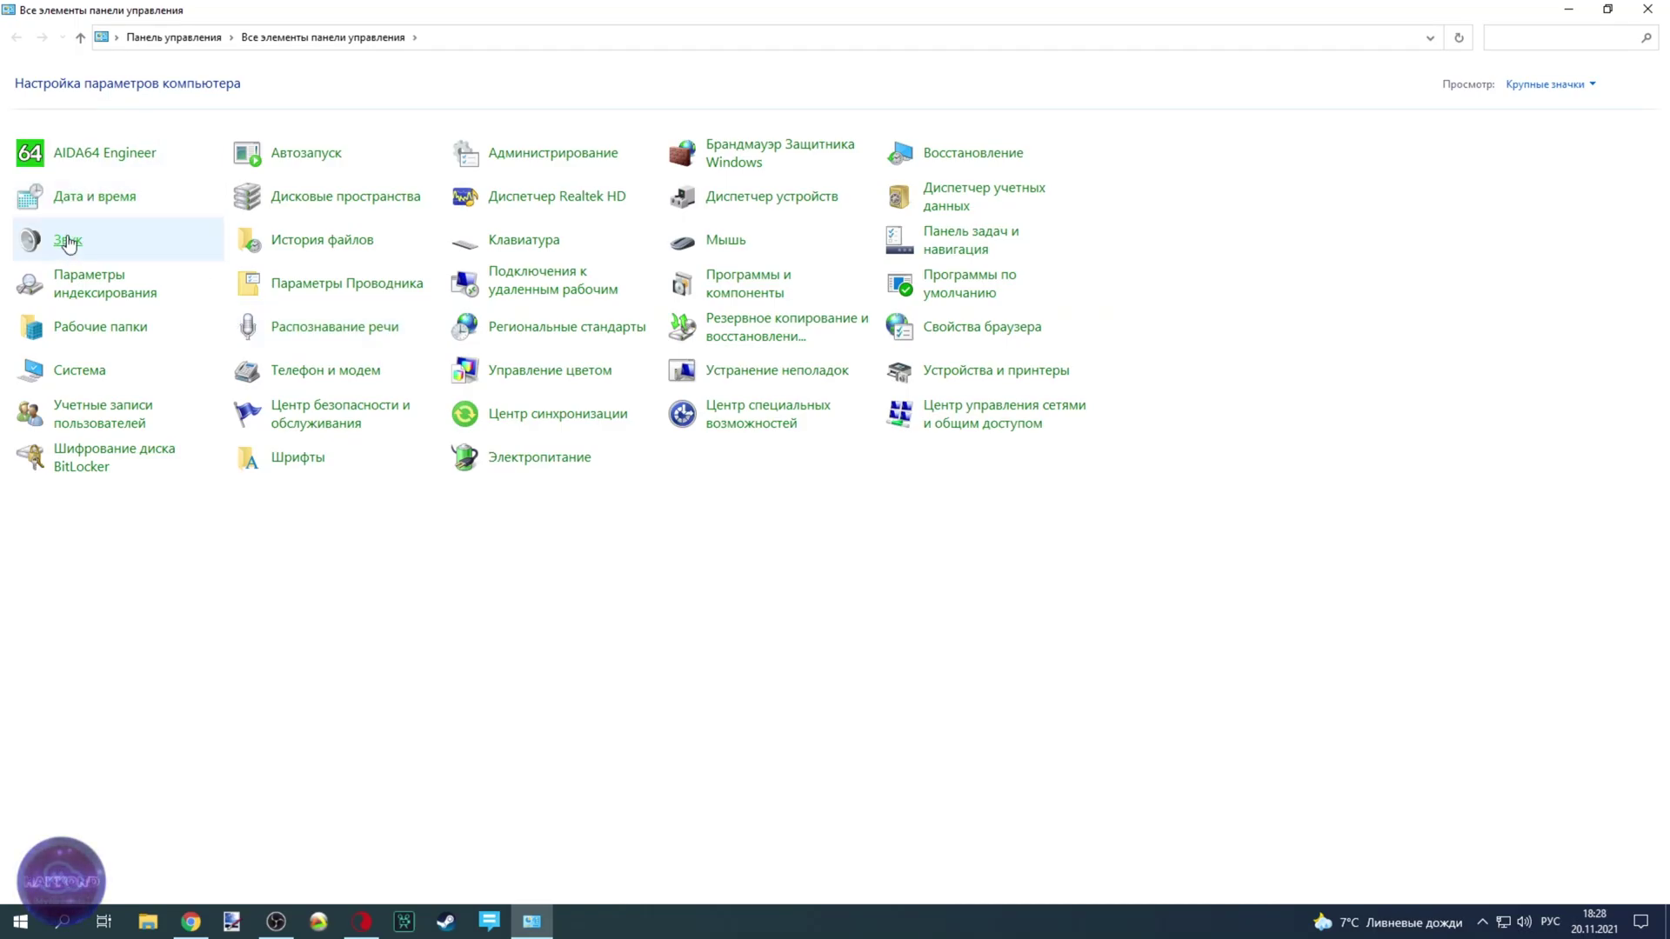
left_click(234, 156)
double_click(248, 228)
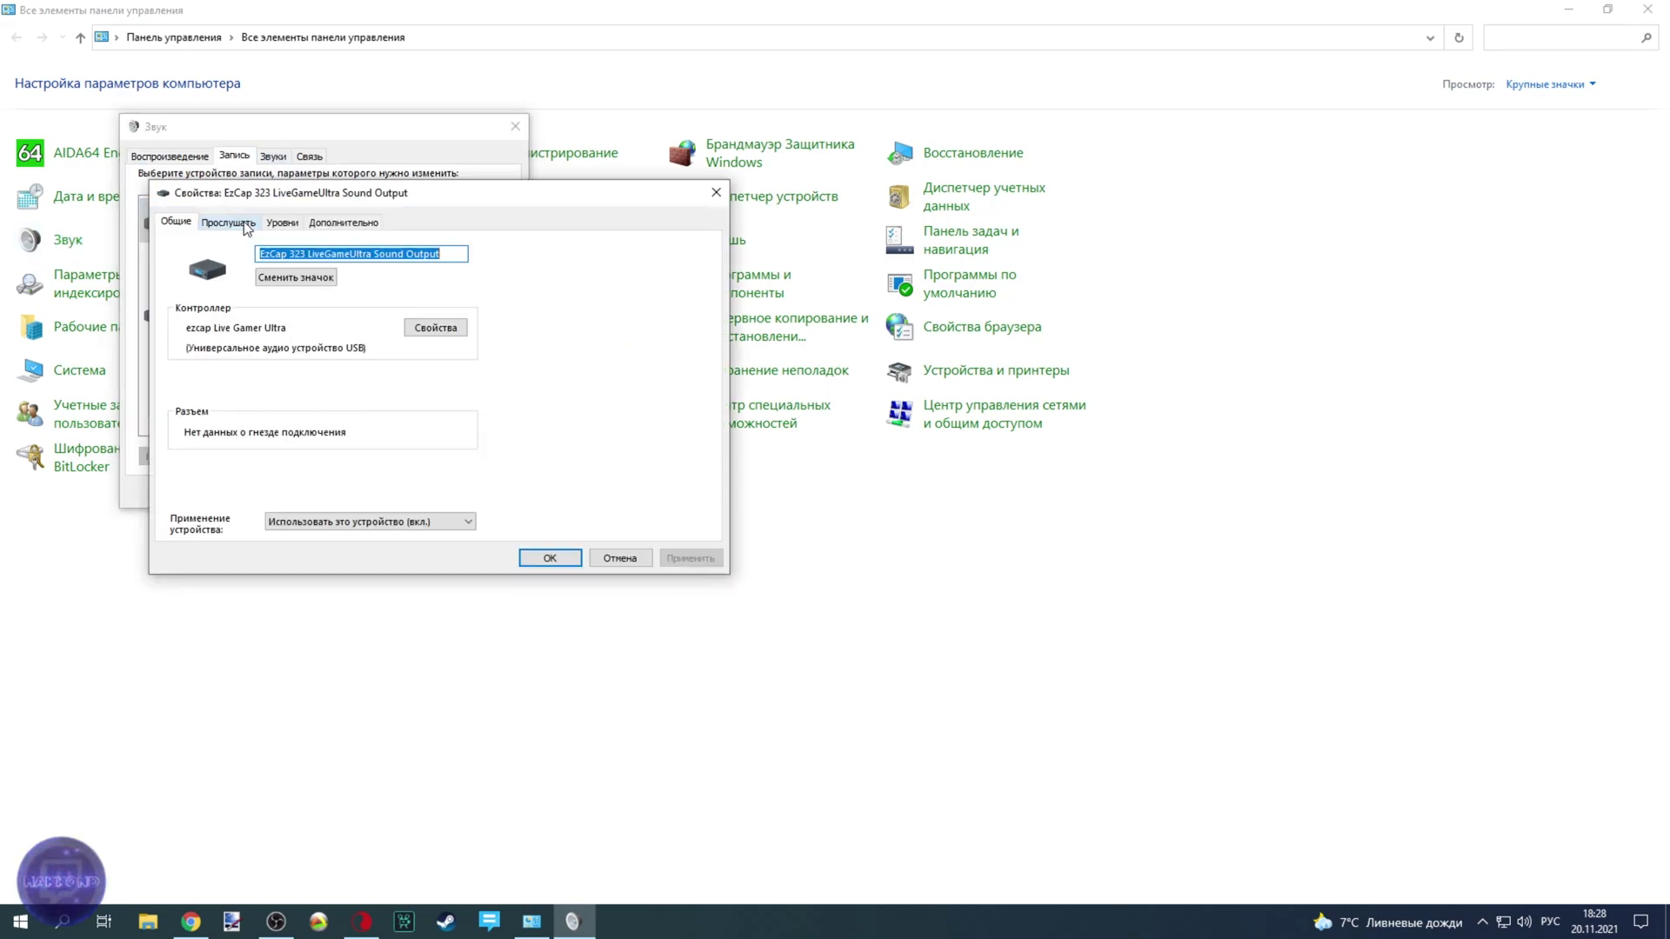
left_click(453, 258)
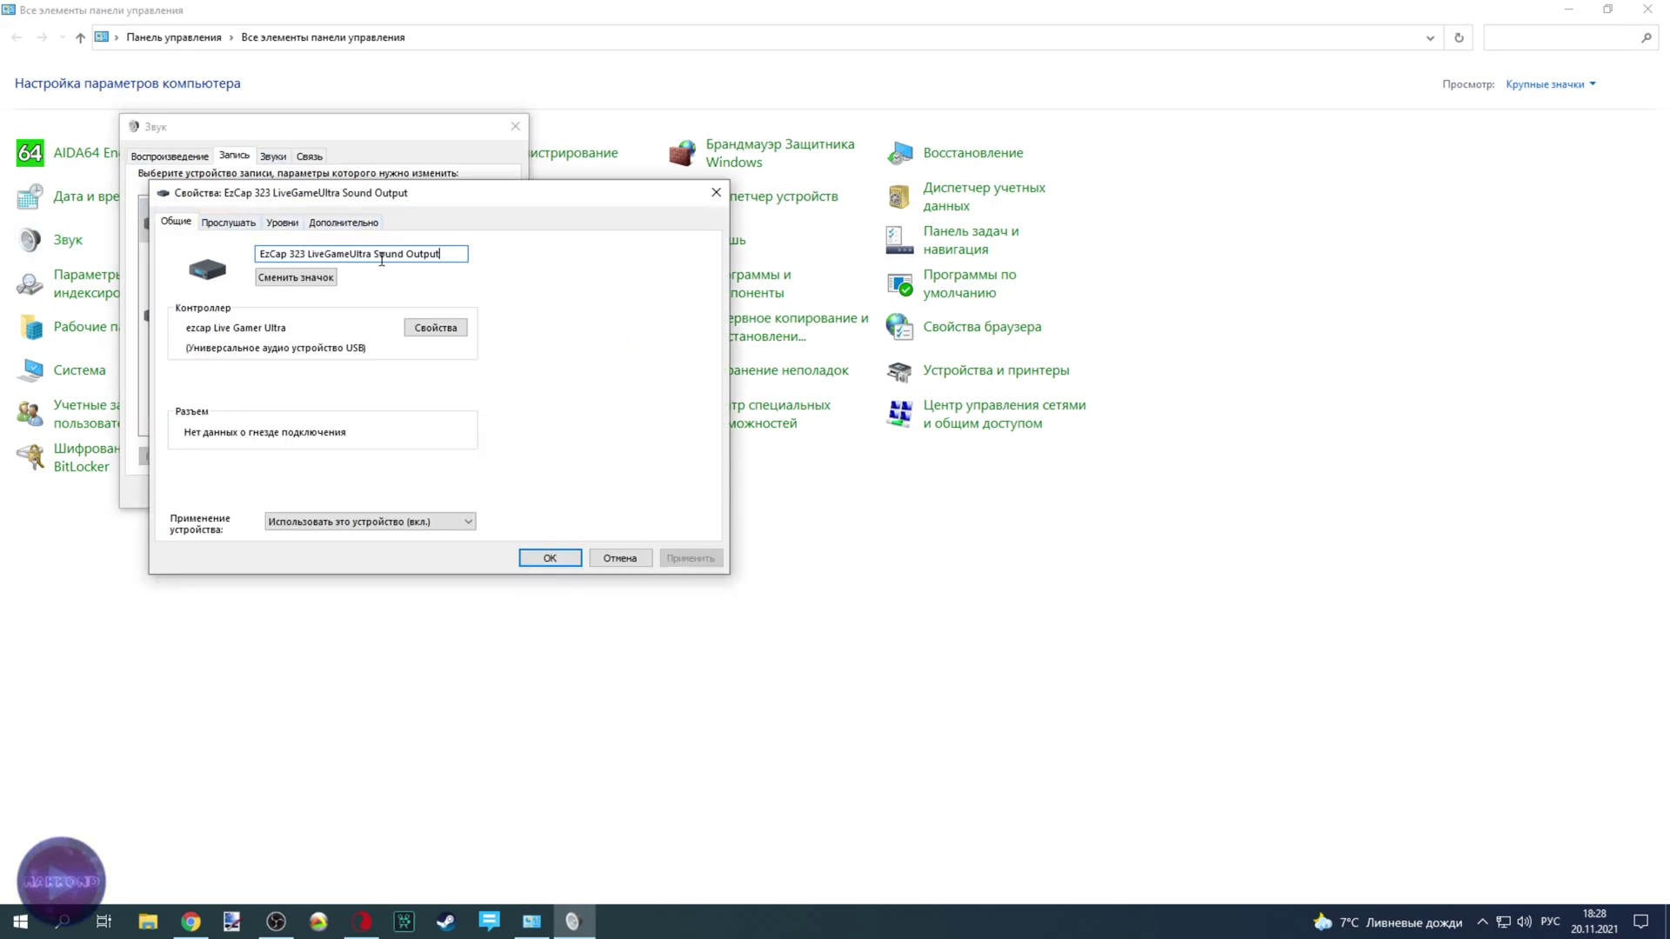
left_click(714, 190)
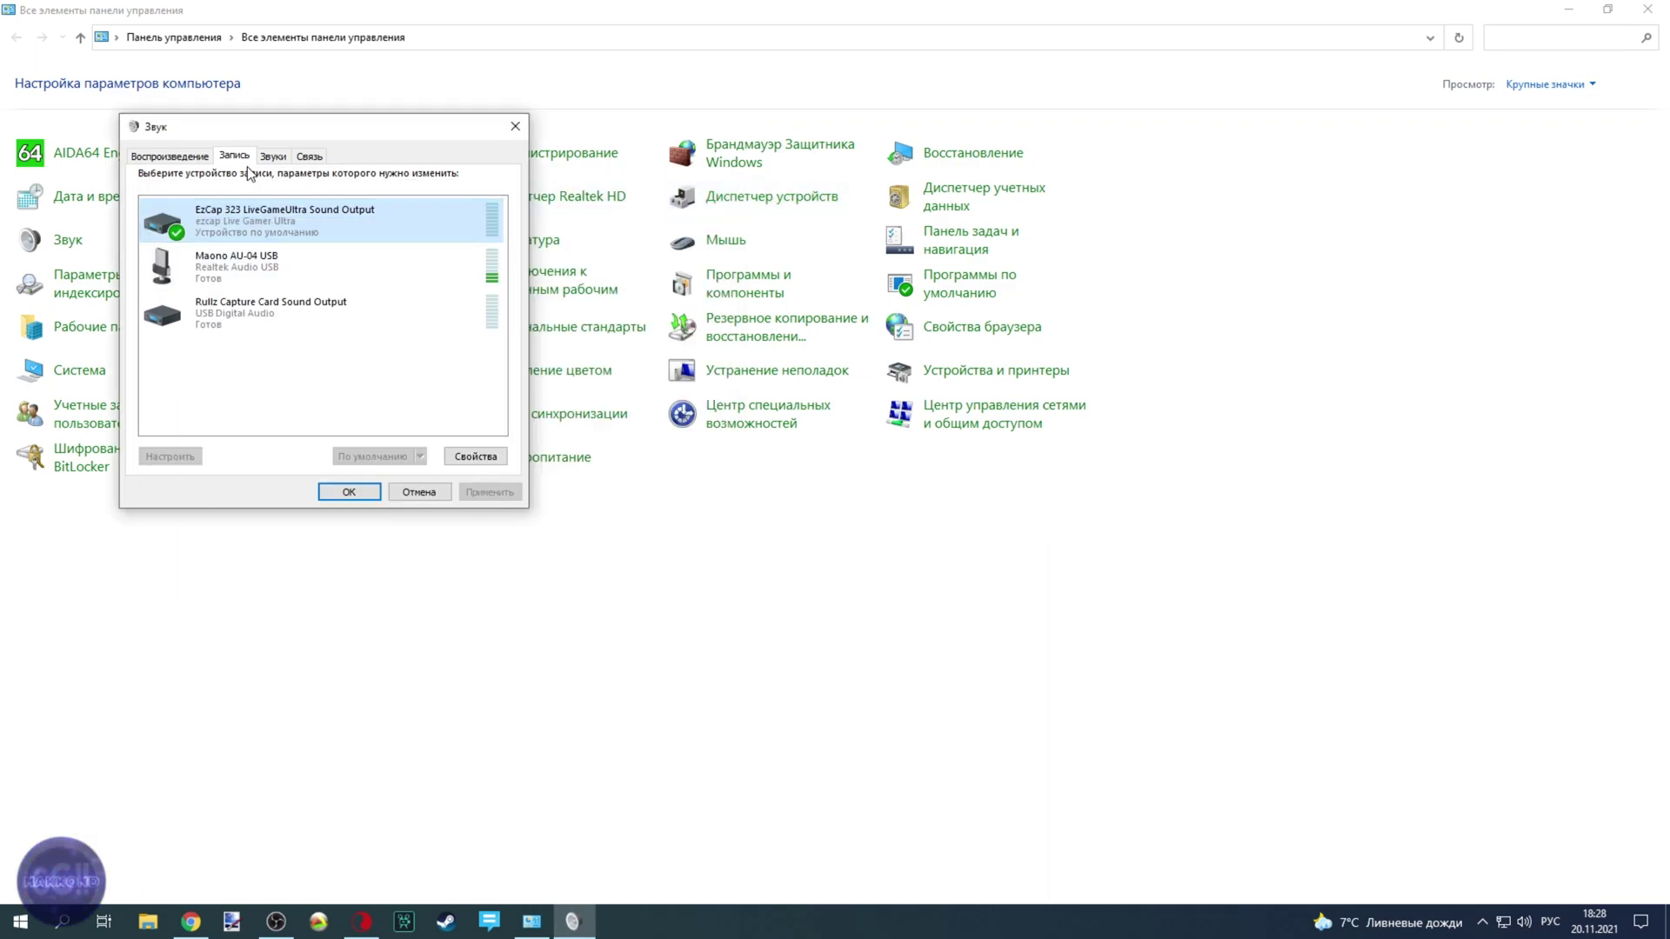
- Check the HDMI level and default format of EzCap 323 LiveGameUltra Sound Output in its properties
double_click(320, 227)
left_click(280, 223)
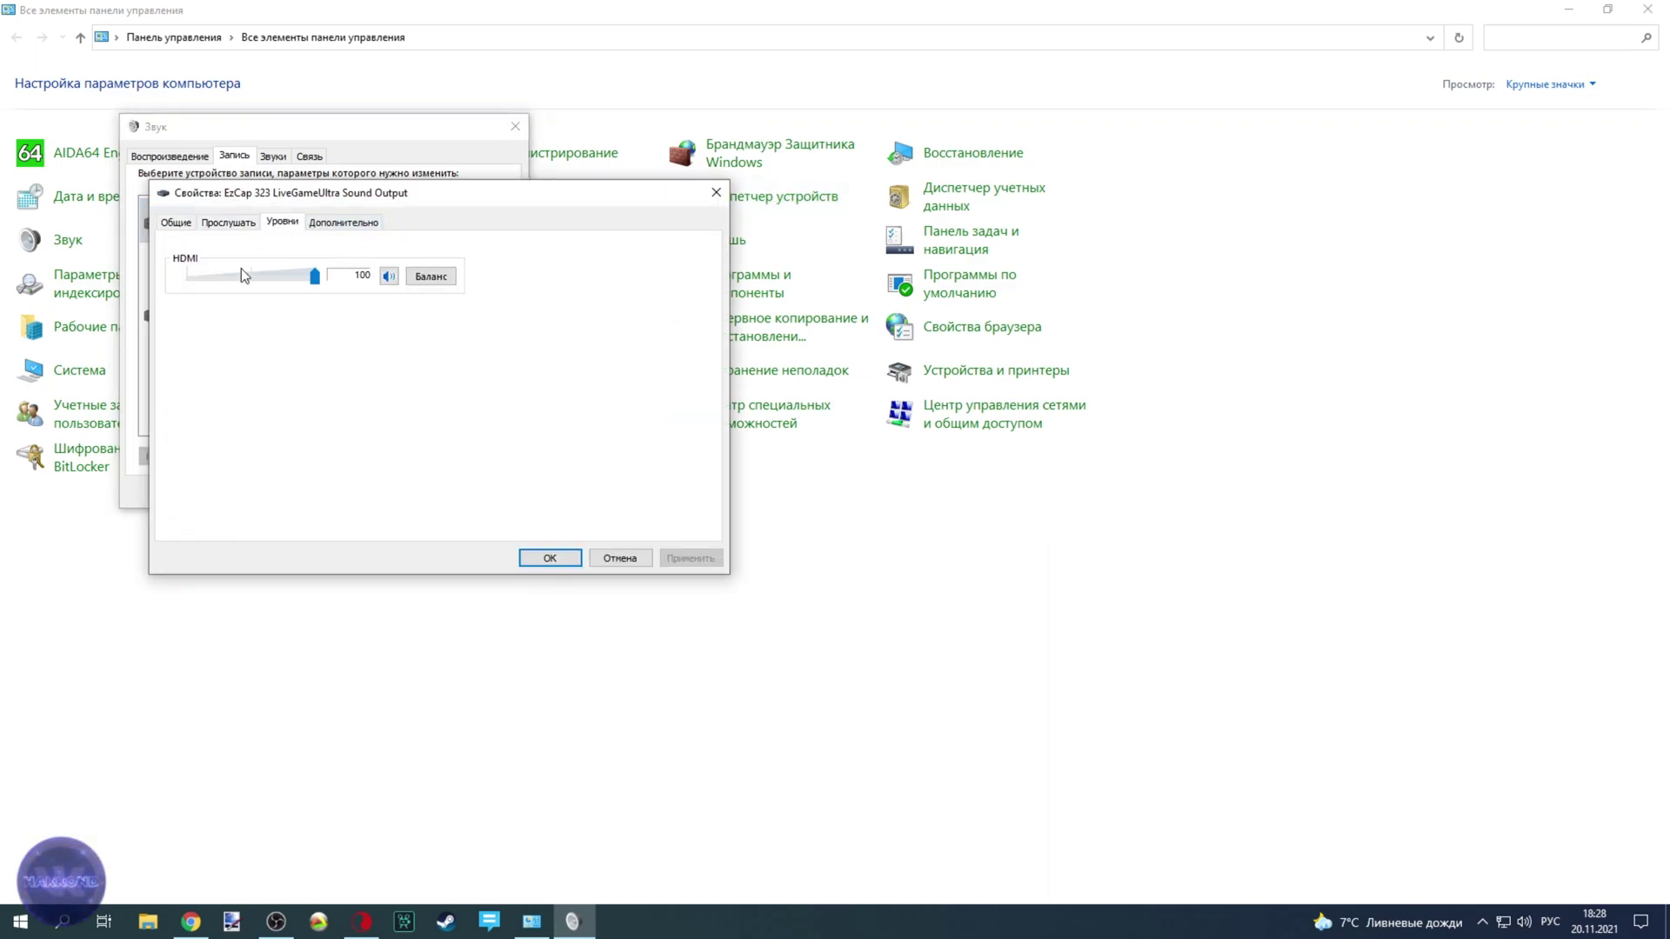
left_click(344, 223)
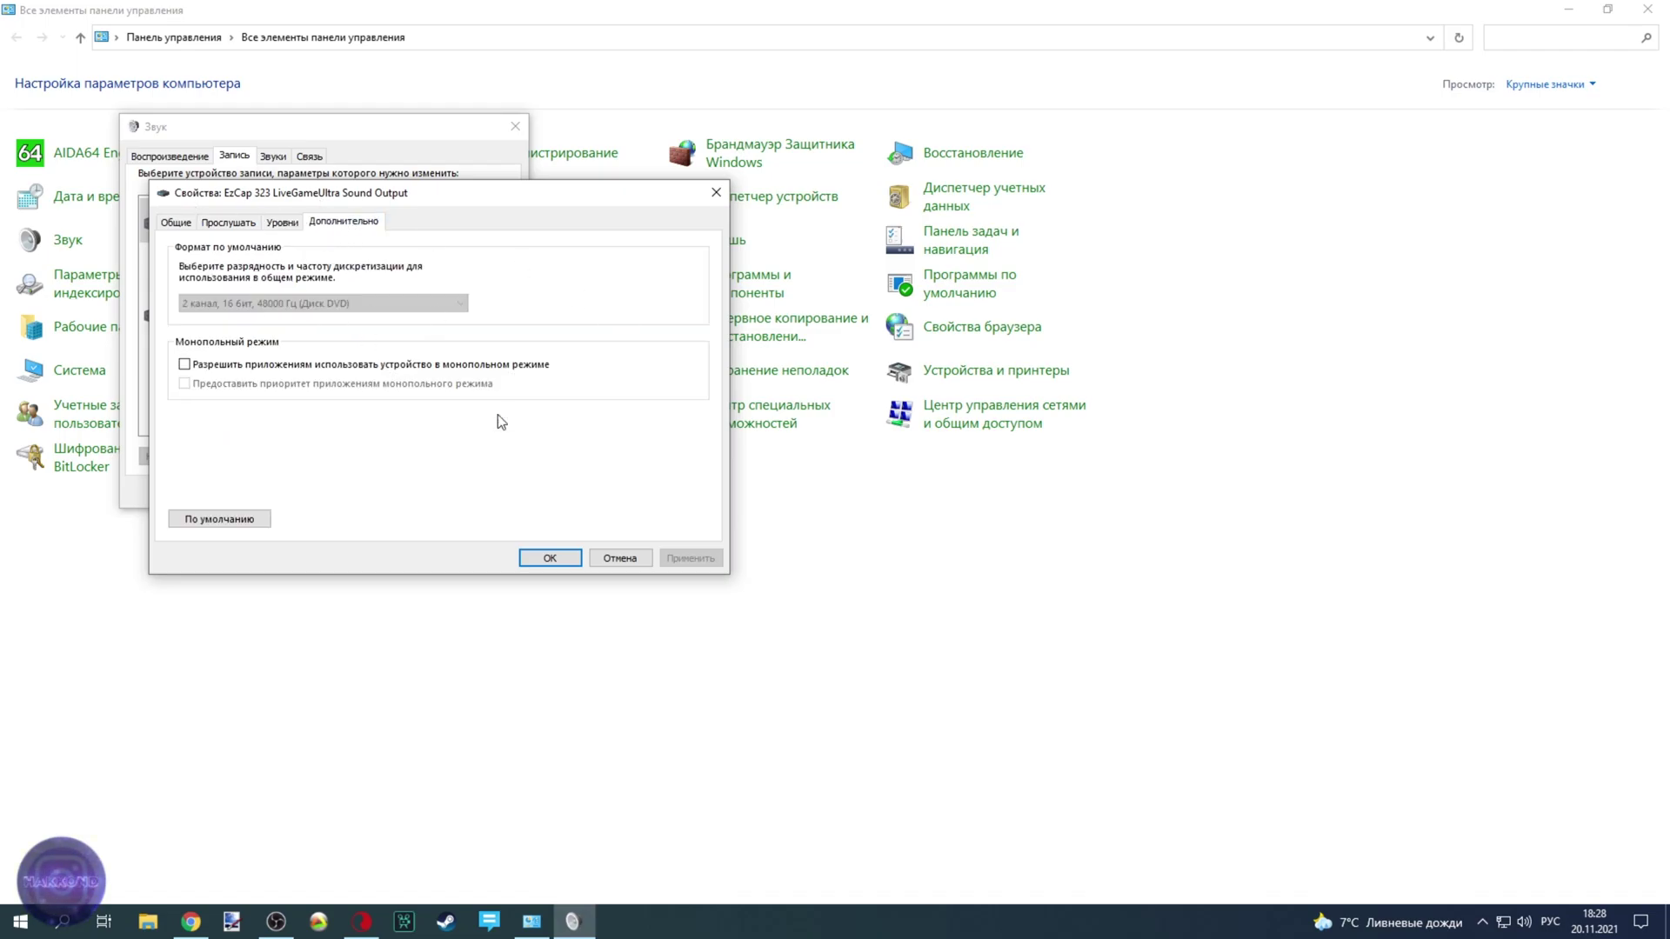
left_click(575, 563)
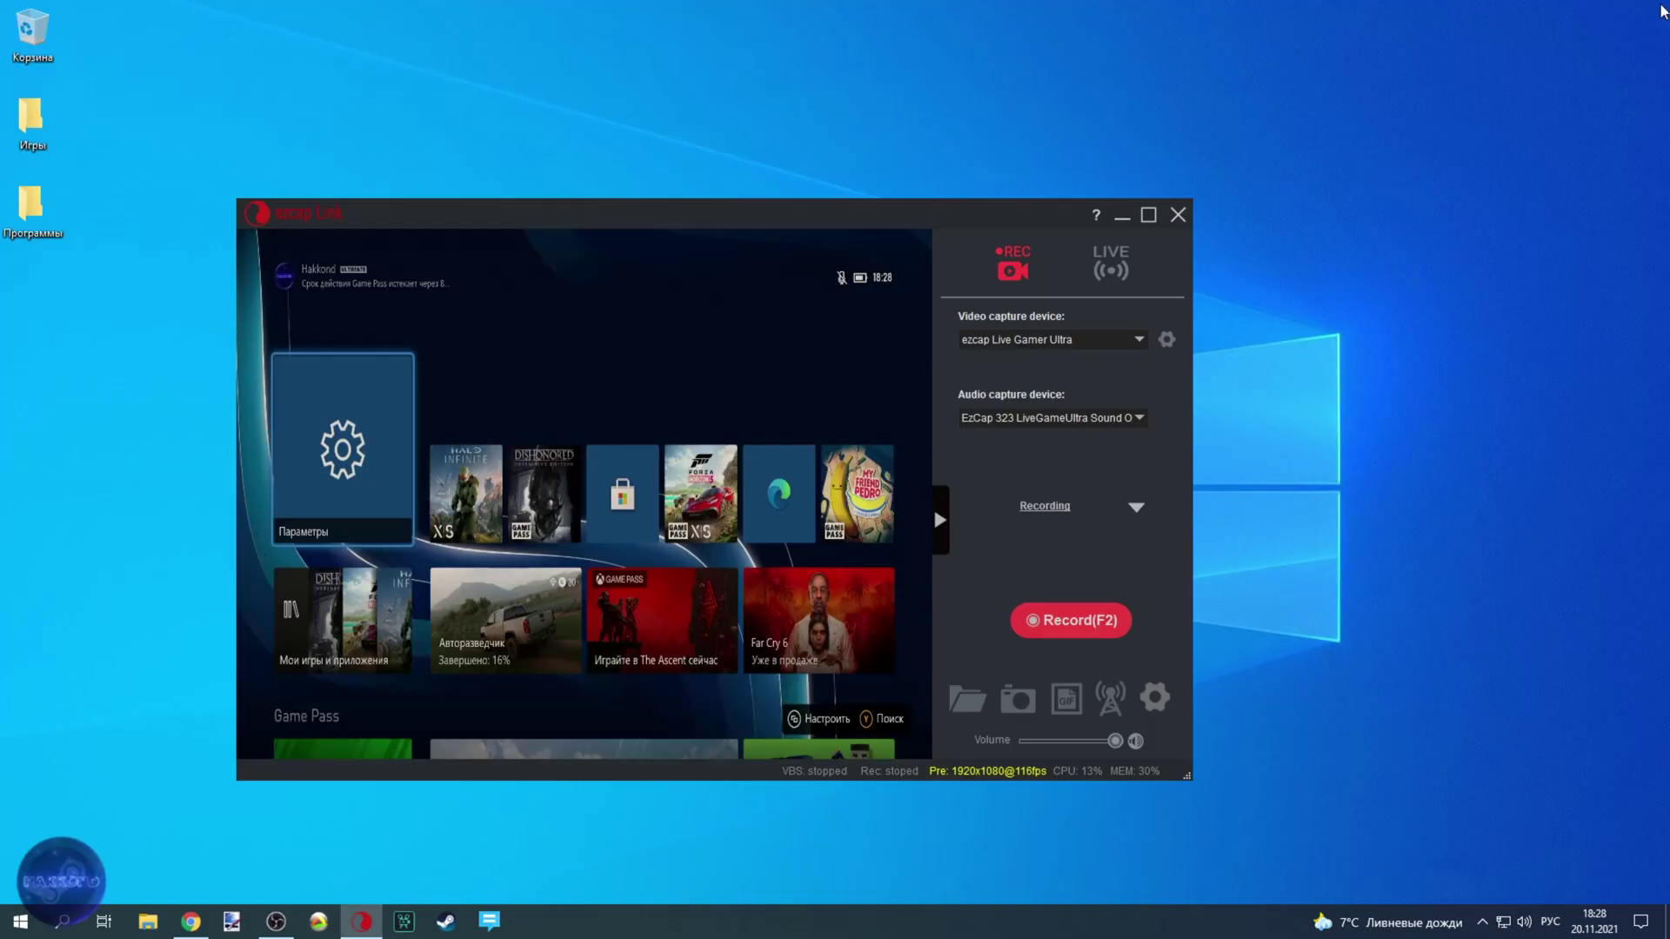
- Choose EzCap 323 LiveGameUltra Sound Output as the audio capture device and expand the recording schedule area
left_click(1121, 418)
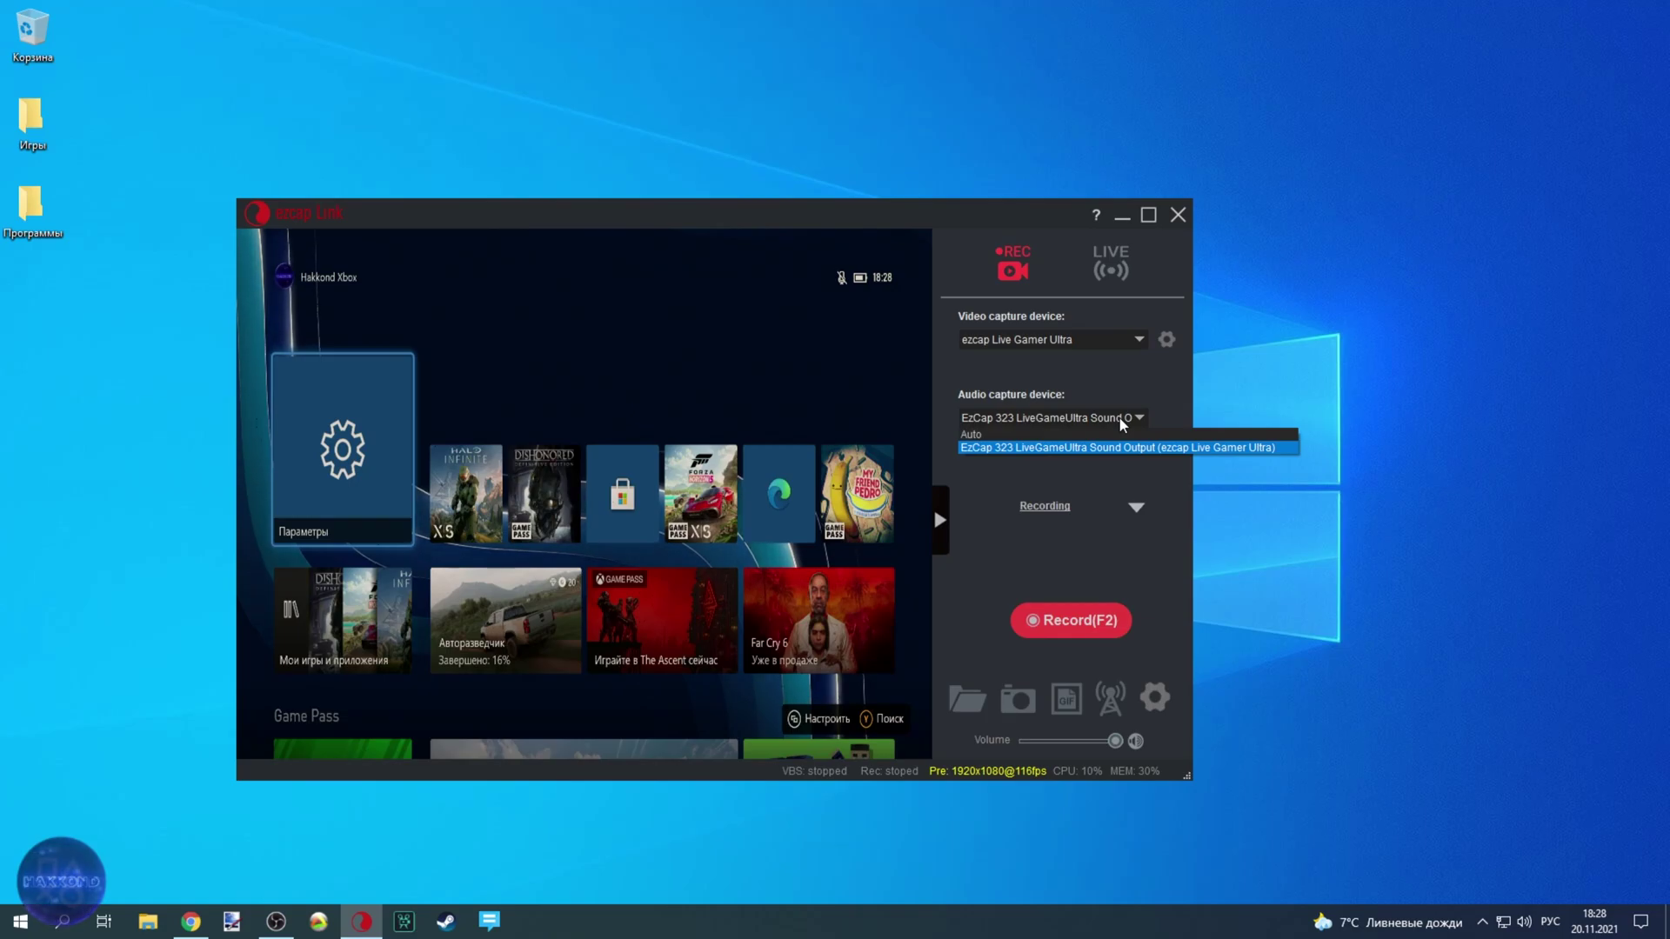
left_click(1118, 447)
left_click(1135, 504)
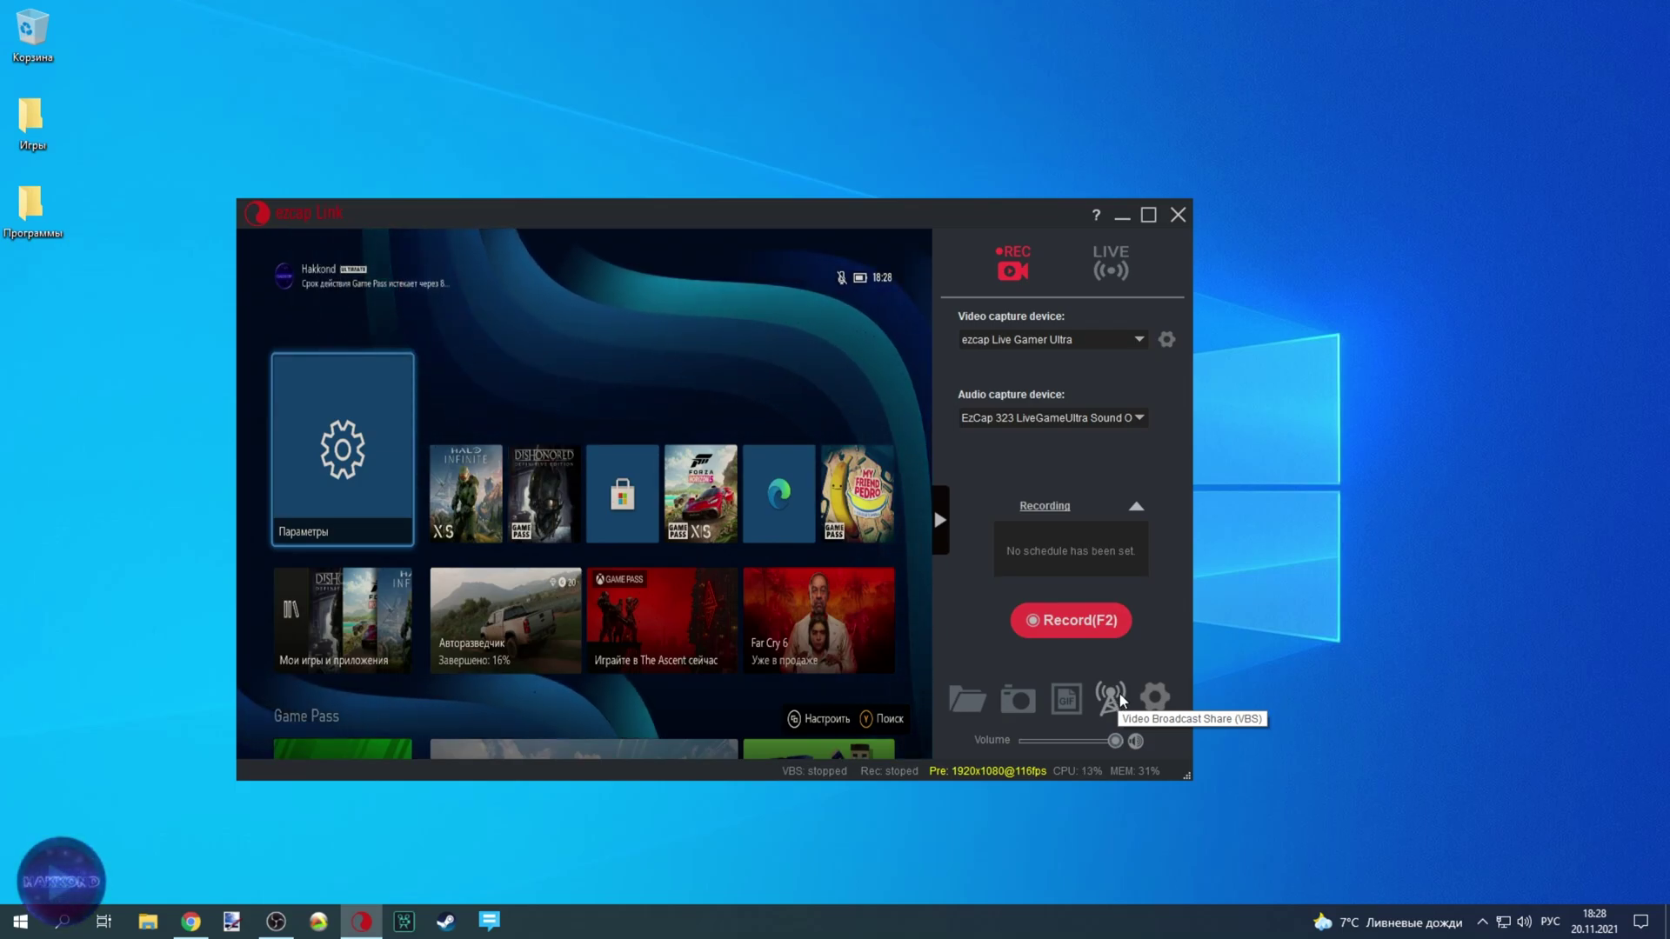
left_click(1115, 740)
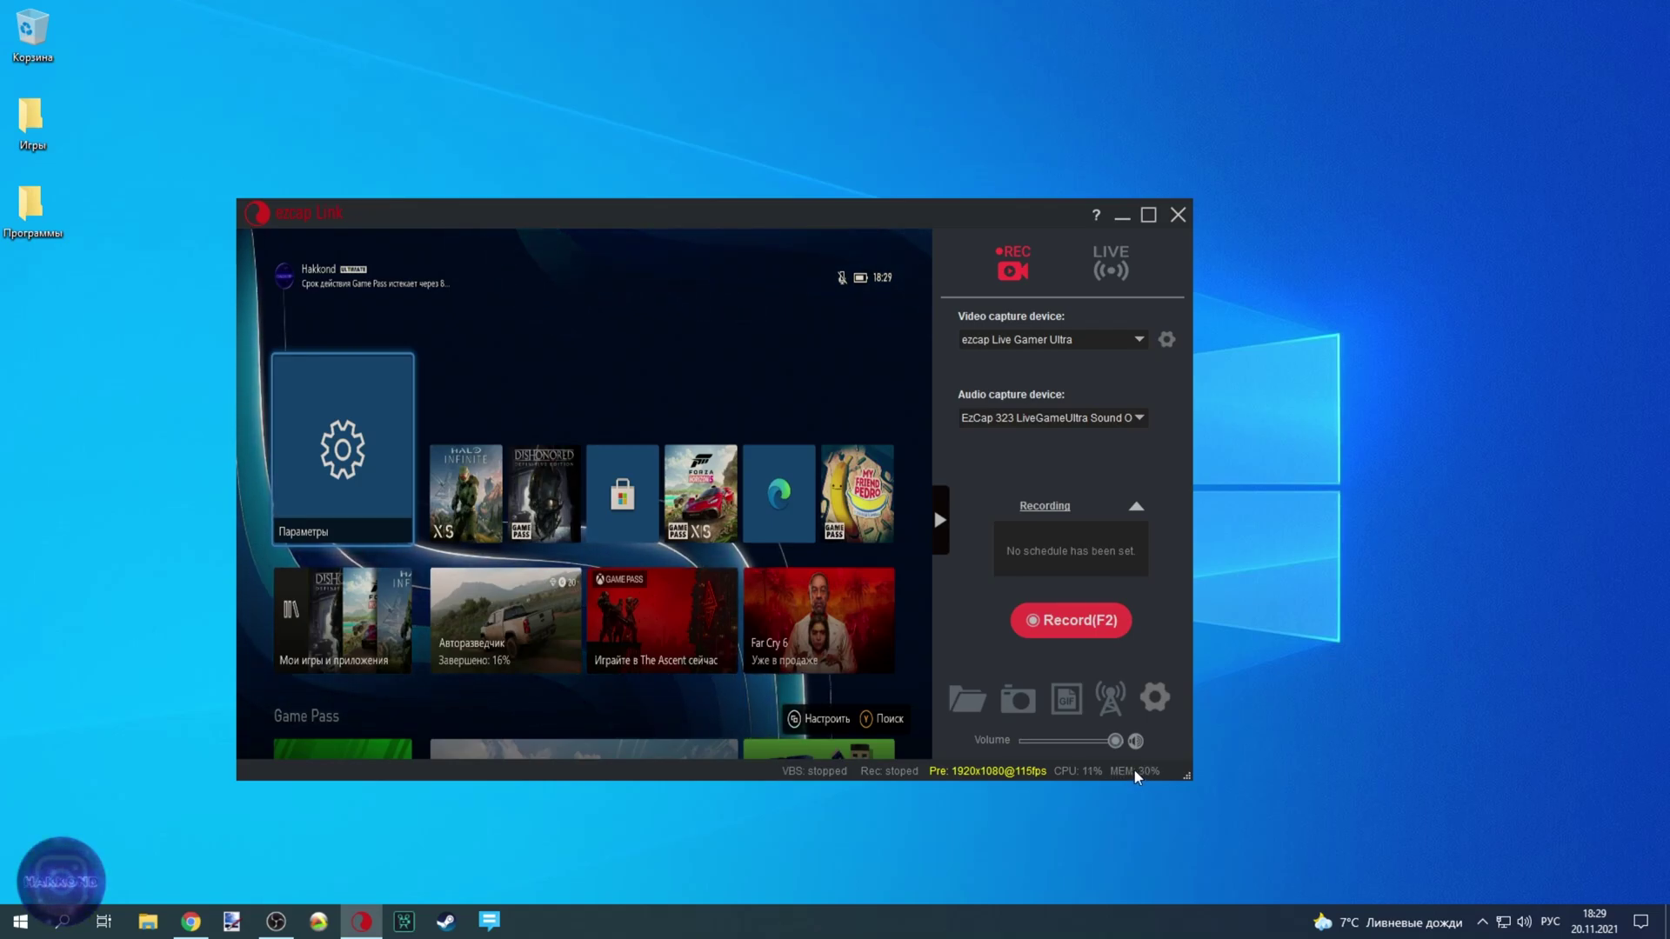
- Enlarge the ezcap Live window slightly, and try it maximized before restoring its windowed size
mouse_move(1185, 770)
left_mouse_down()
mouse_move(1198, 781)
mouse_move(1174, 783)
mouse_move(1205, 777)
left_mouse_up()
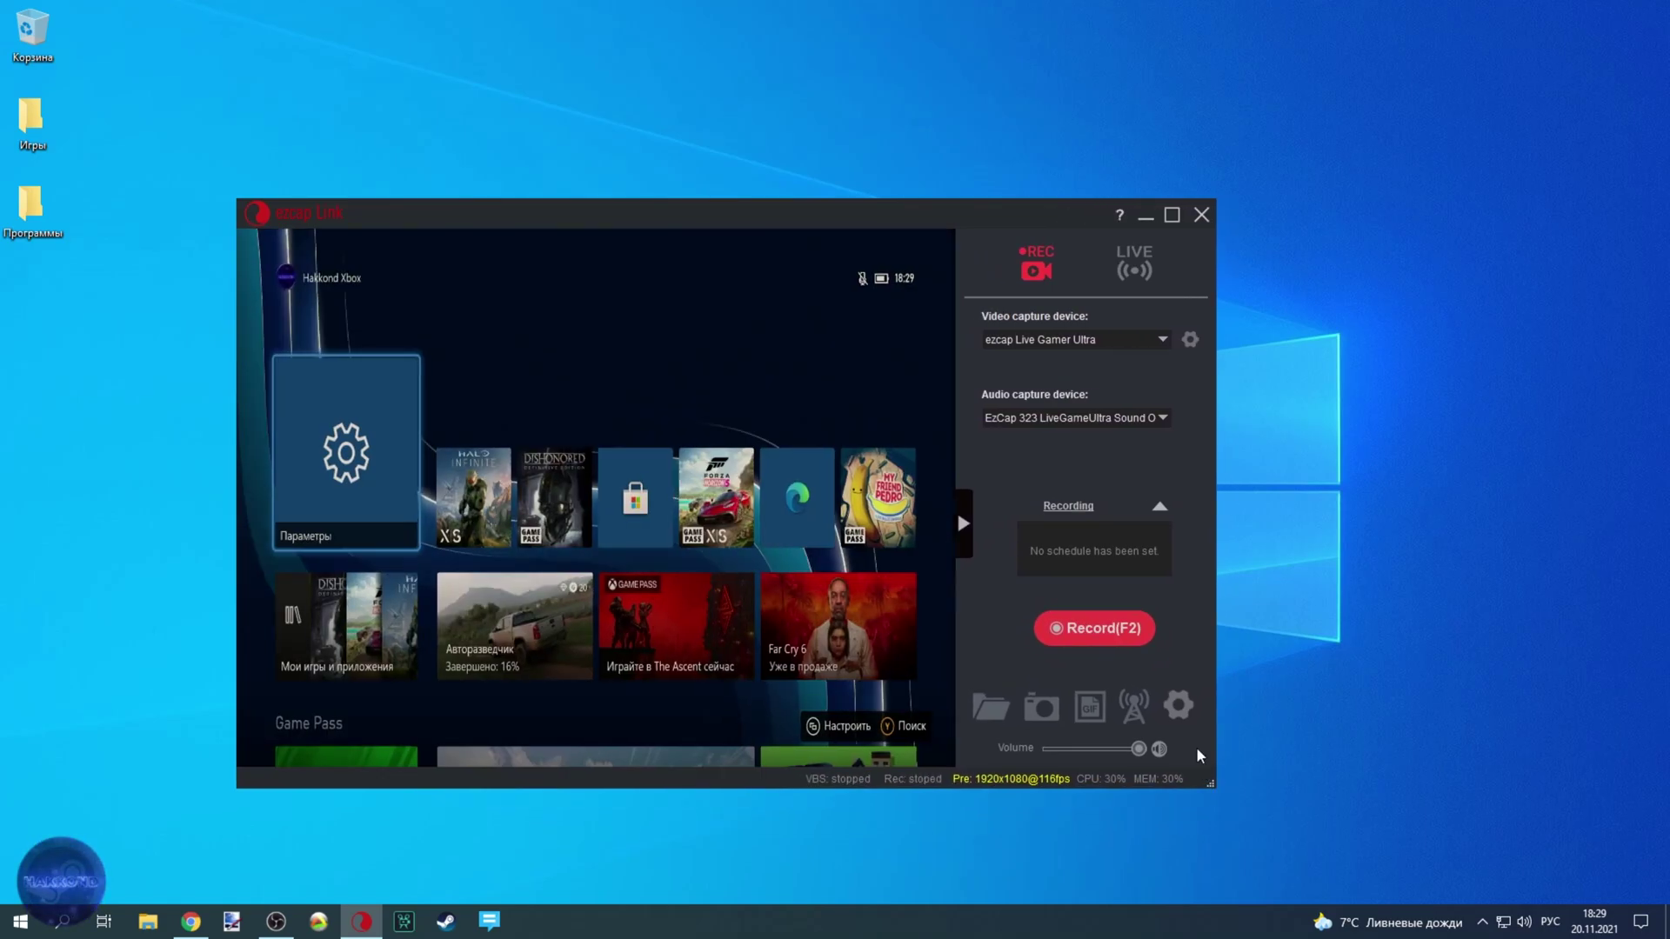
left_click(1171, 215)
left_click_drag(1183, 10, 1183, 202)
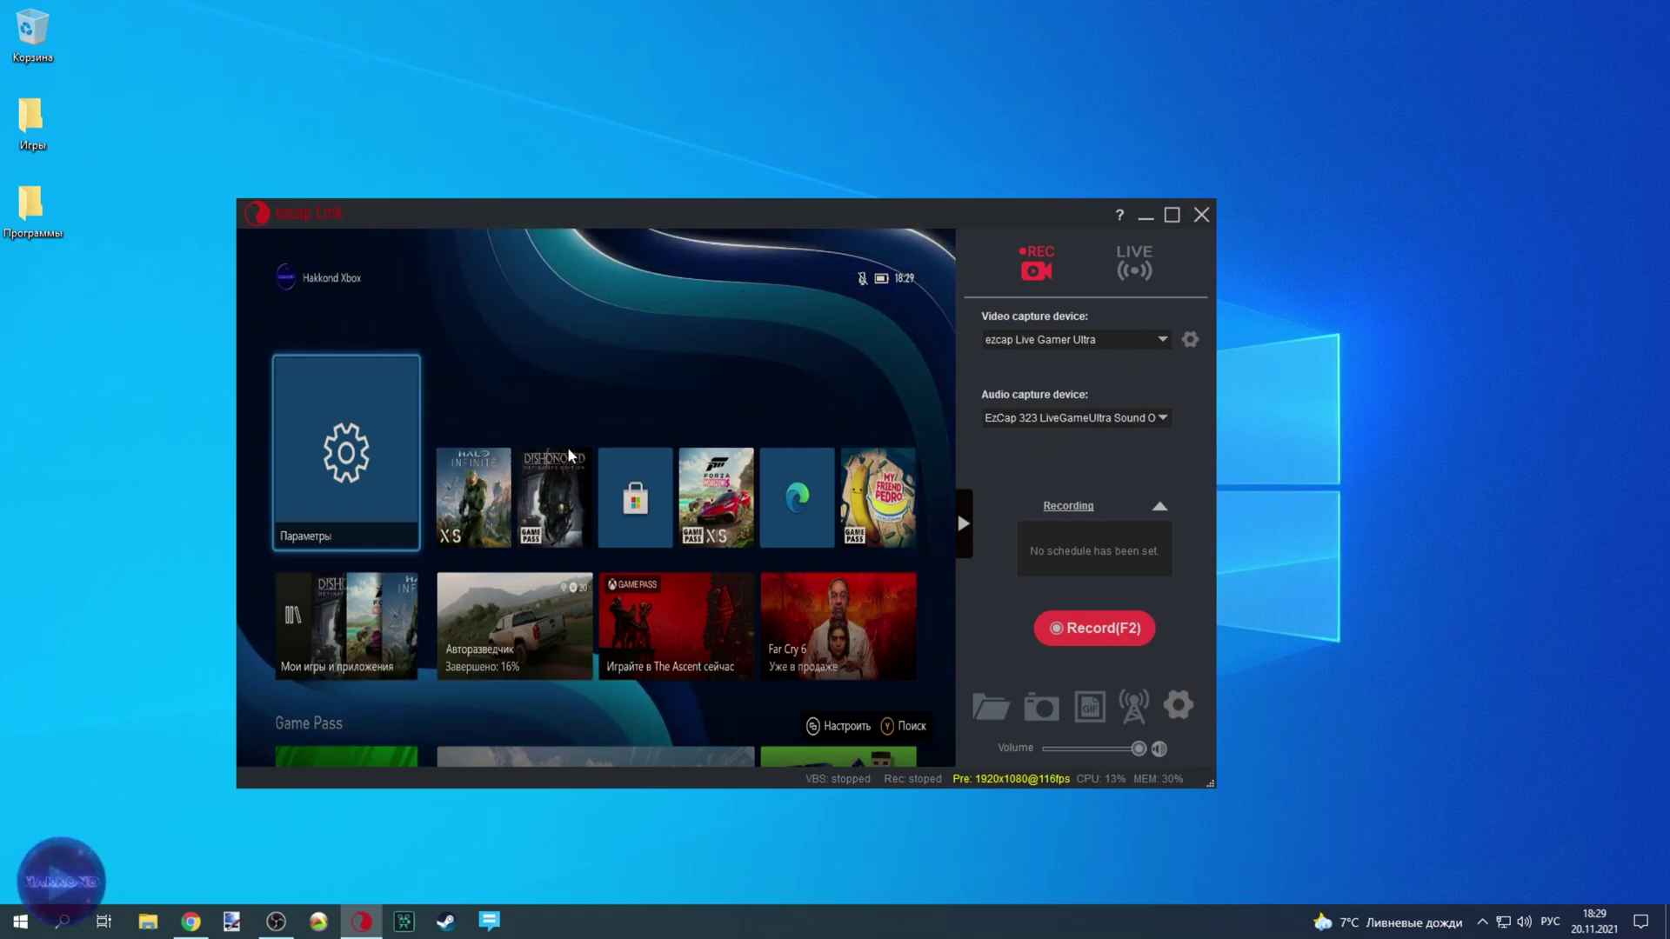
- Close the video preview and activate it again
right_click(587, 381)
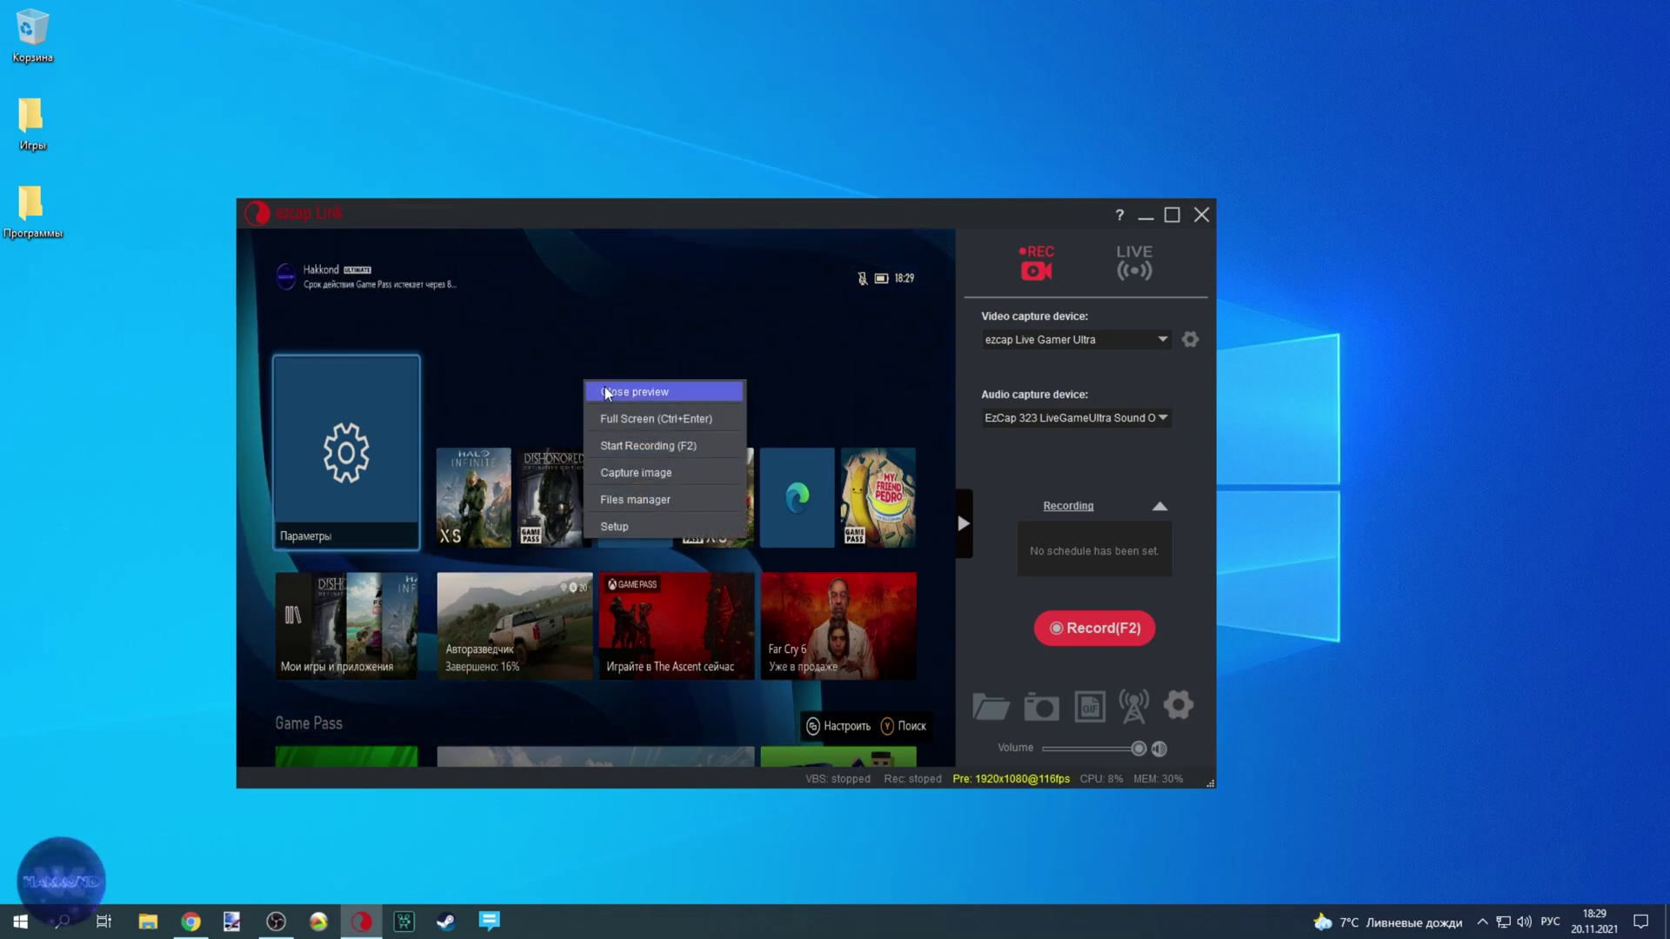
left_click(606, 393)
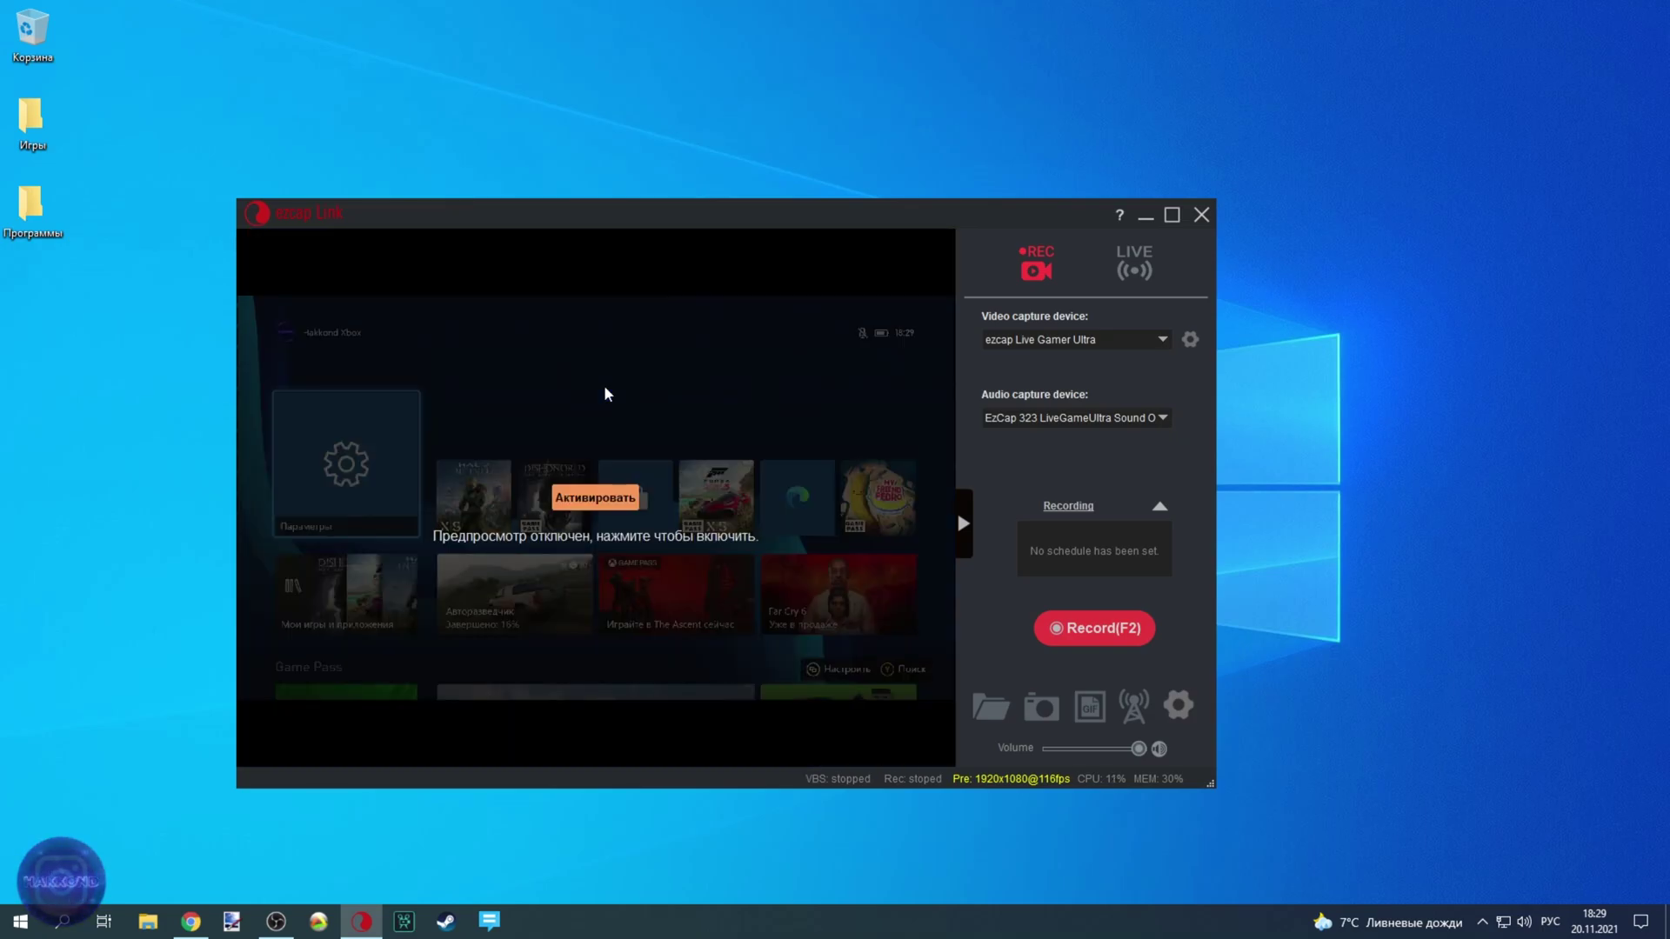
left_click(574, 500)
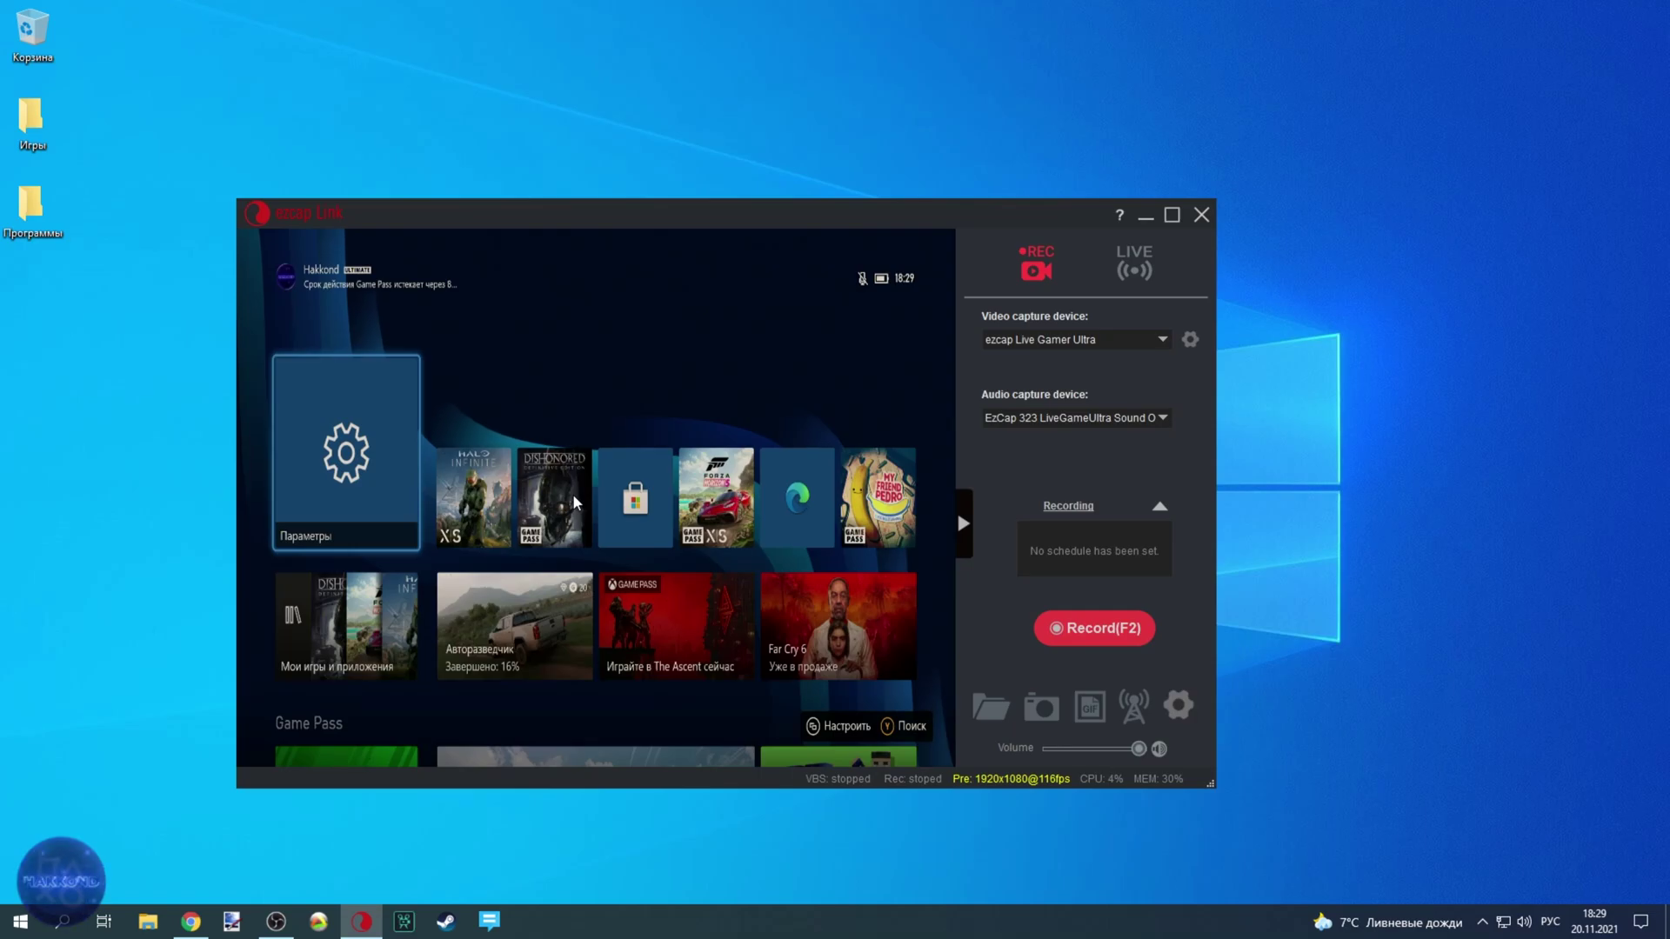
- View the captured video in full screen and return to the windowed view
right_click(594, 463)
left_click(654, 502)
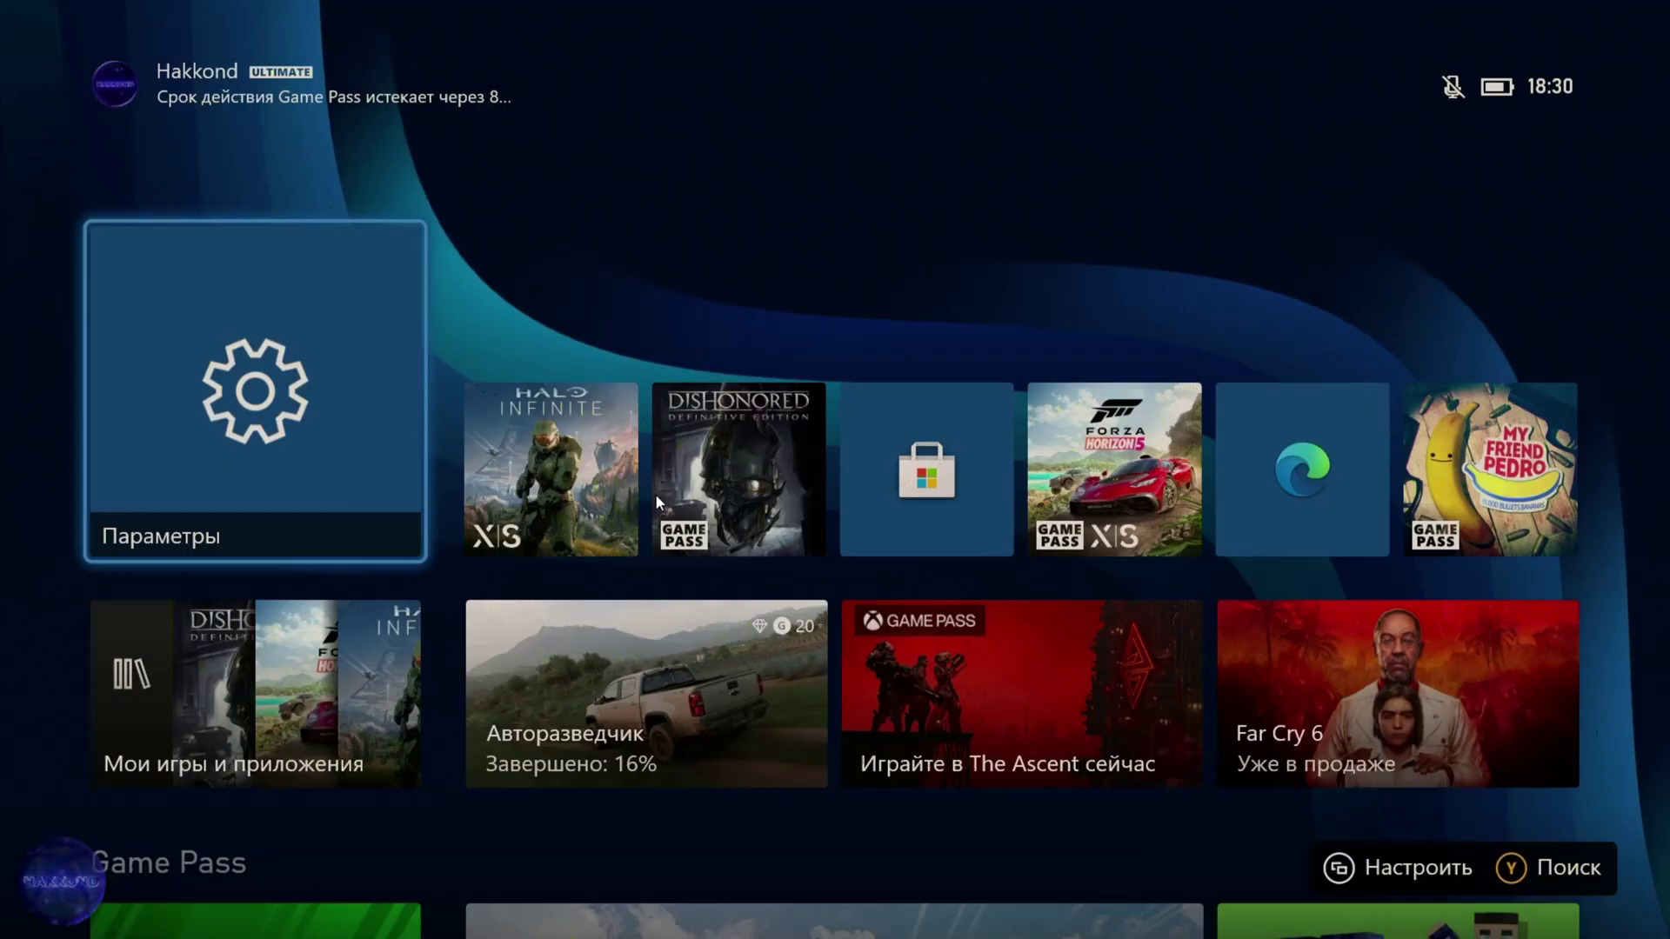
key("Escape")
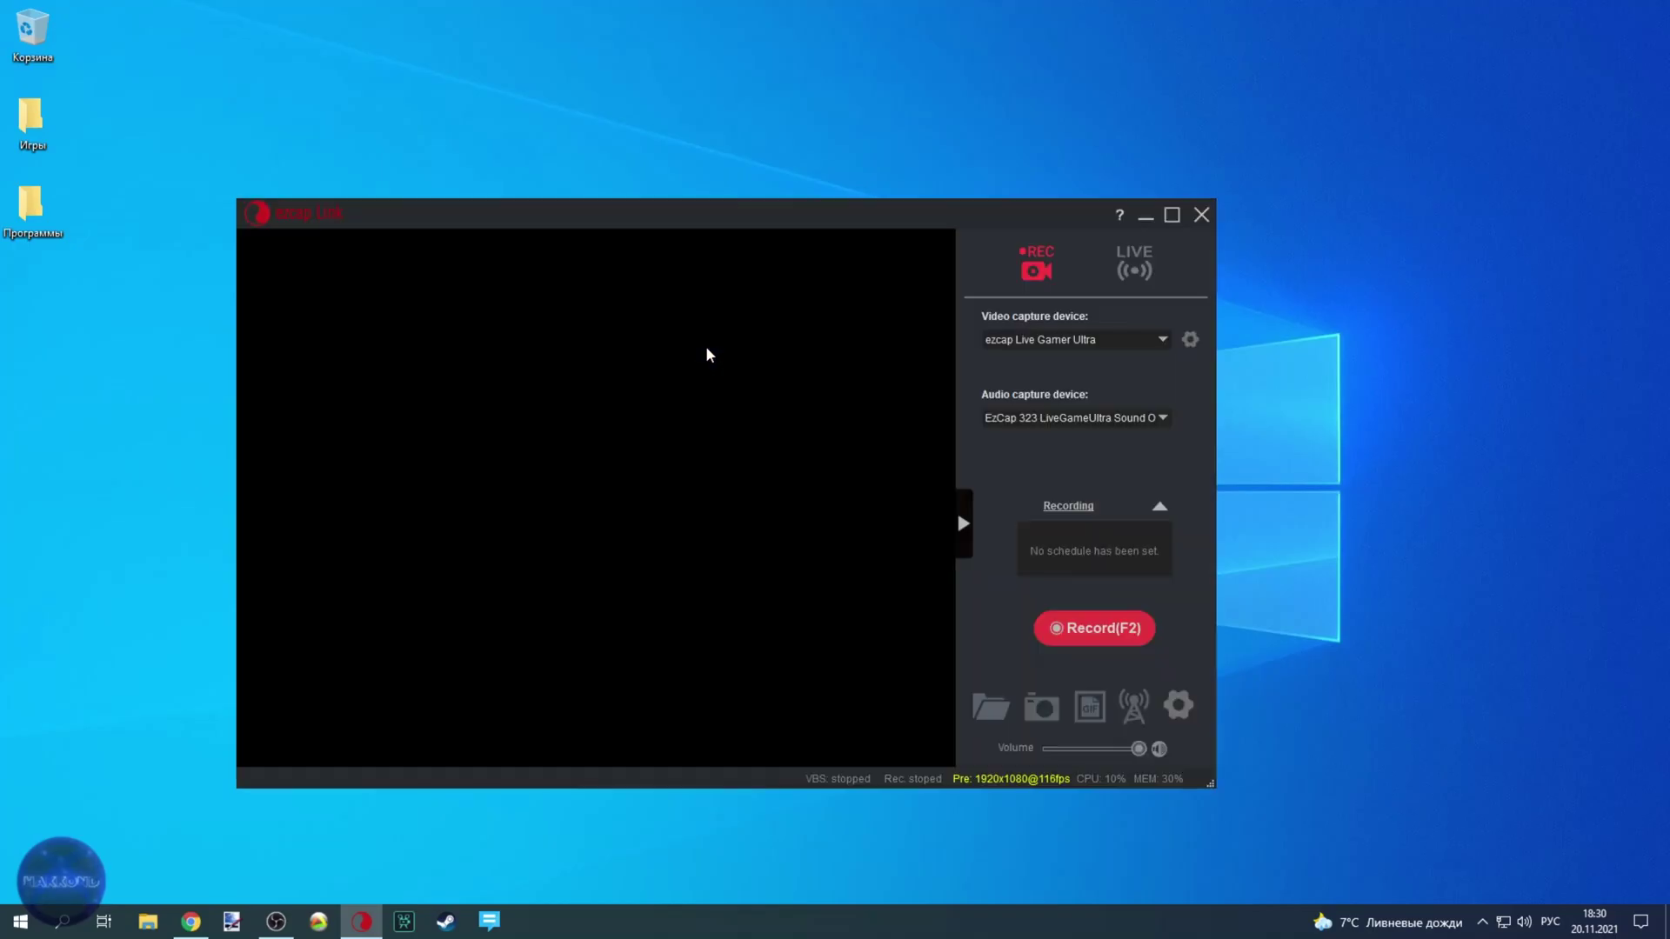
- Open the program's setup and view the available interface languages in the general settings
right_click(592, 518)
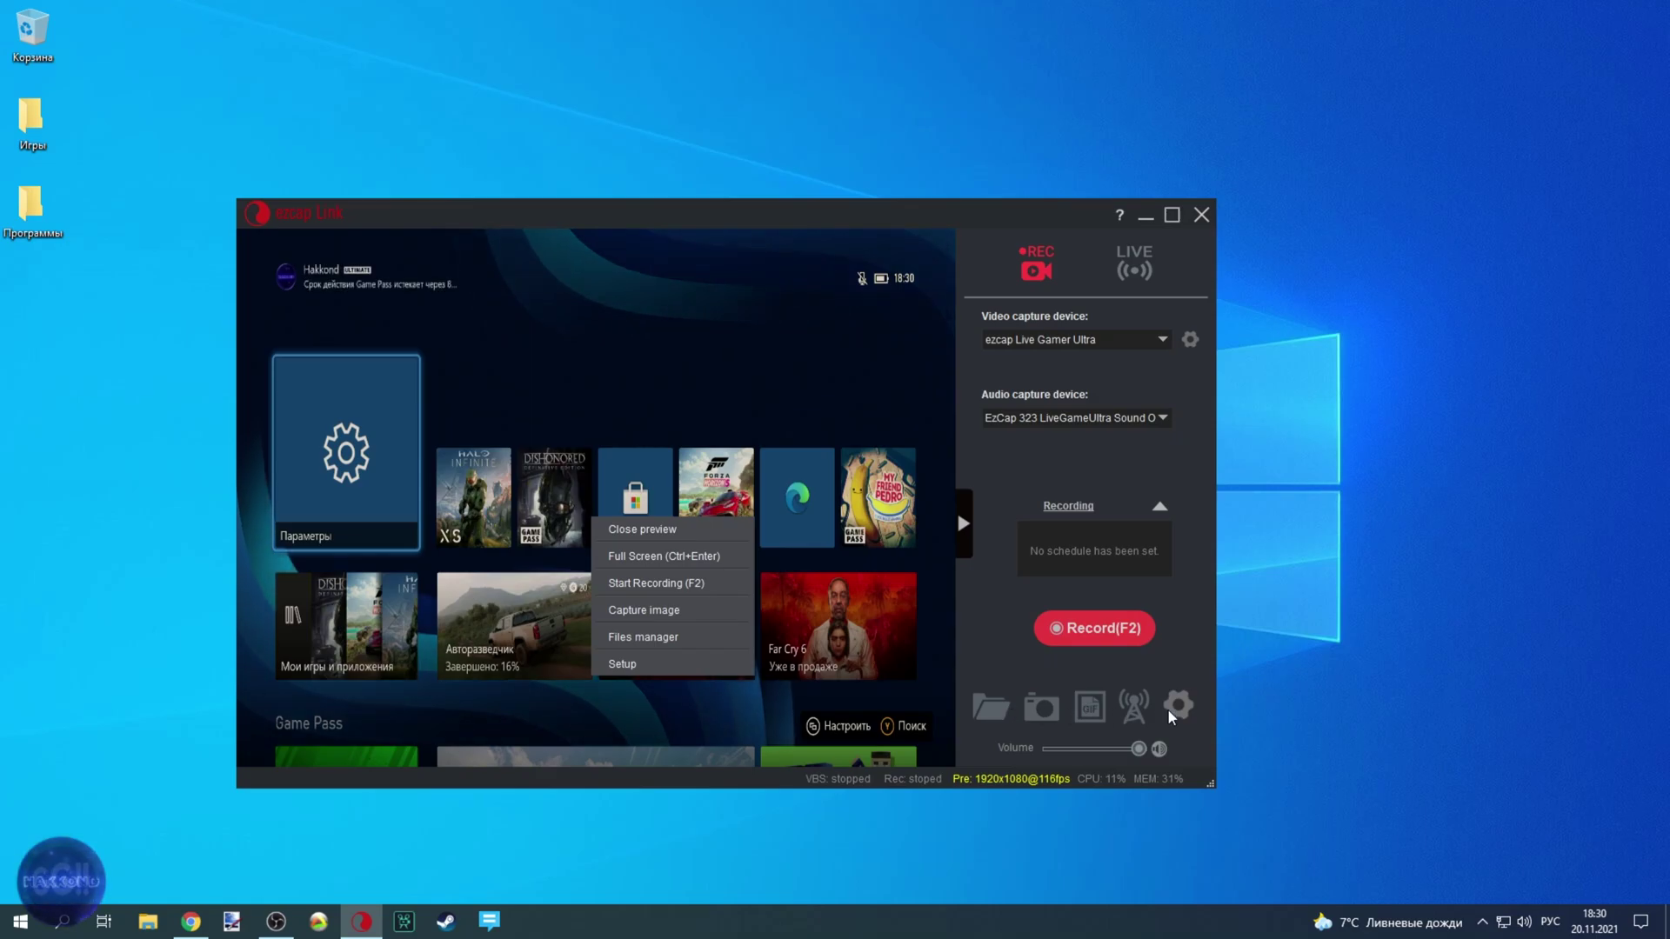
left_click(621, 665)
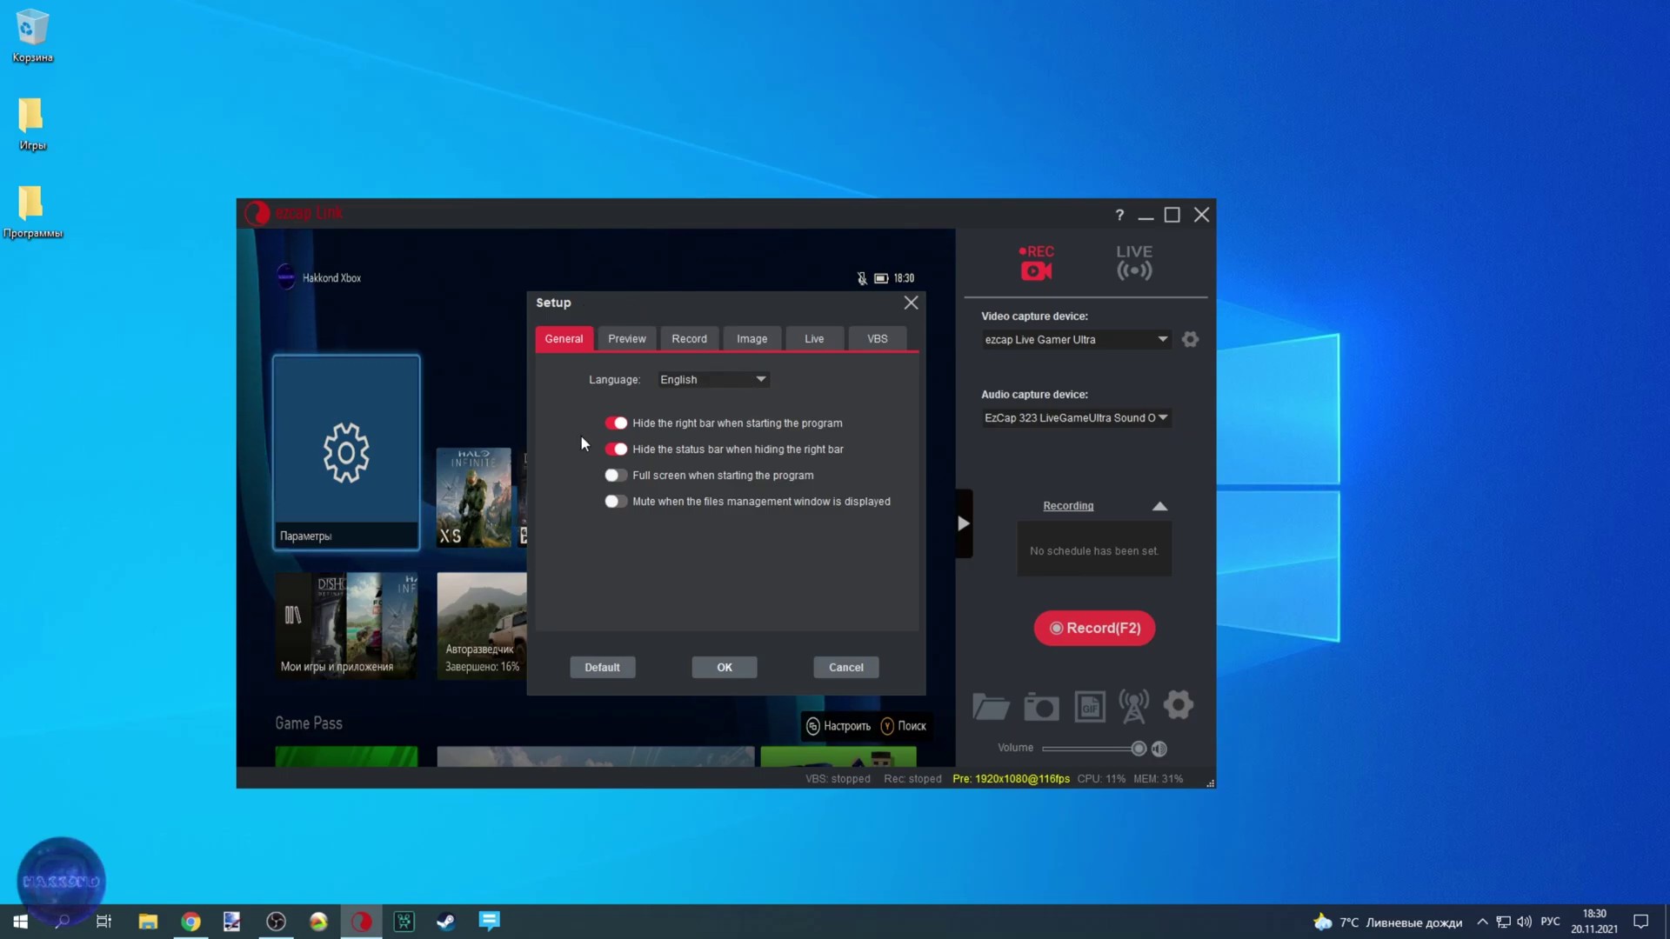
left_click(740, 377)
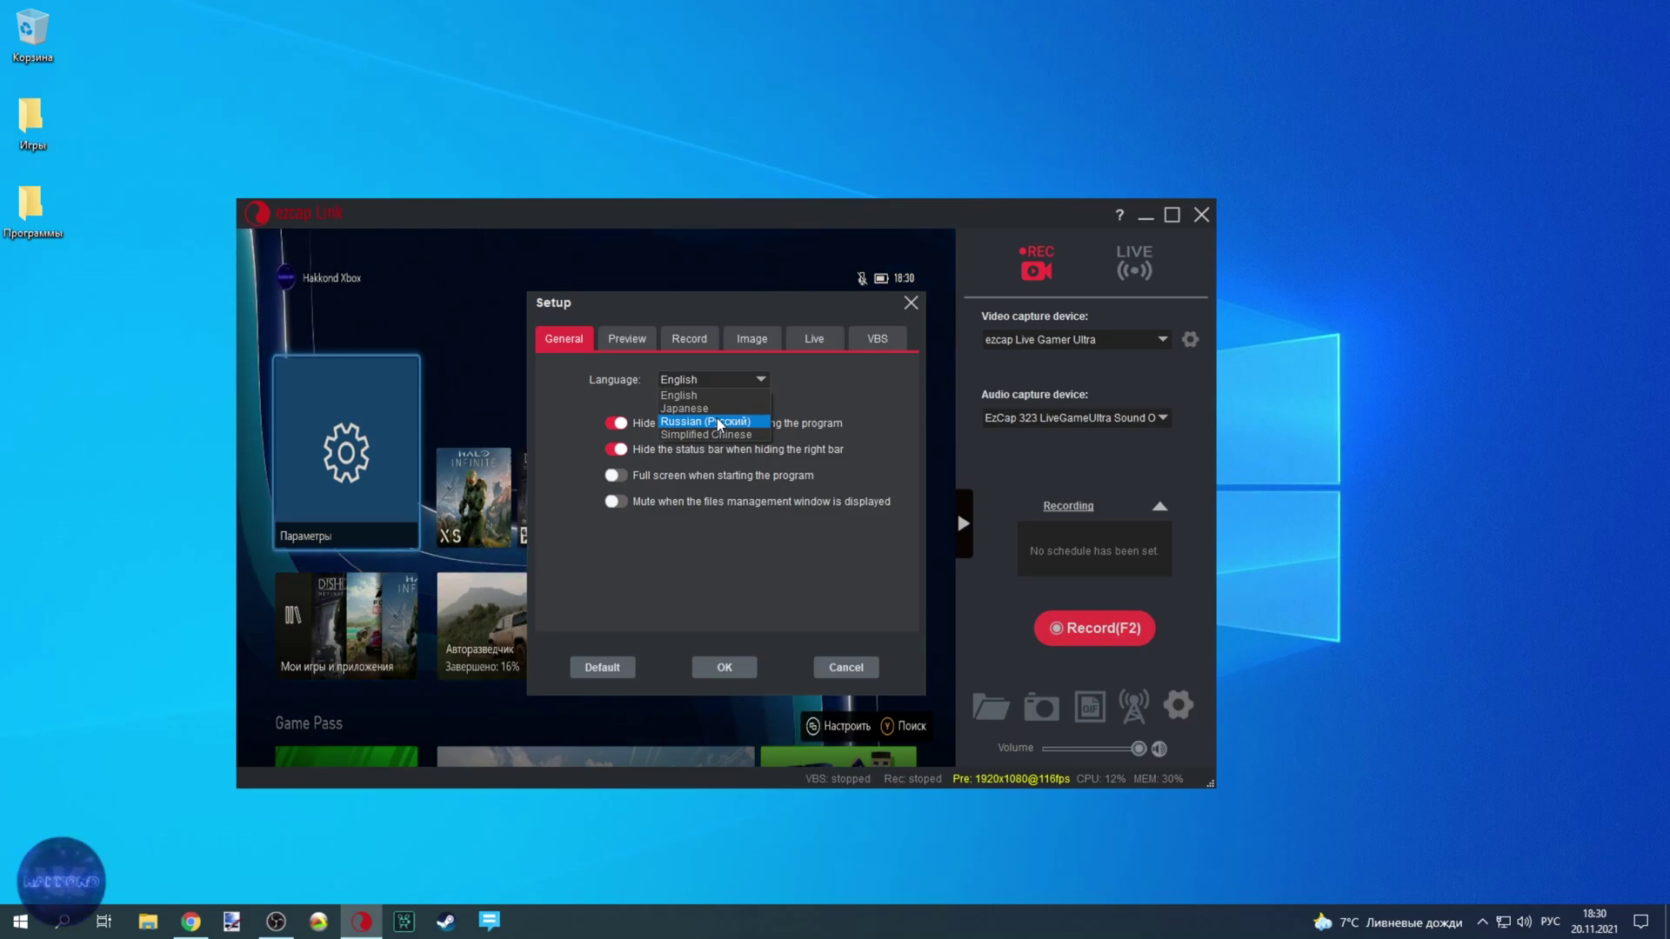
left_click(534, 399)
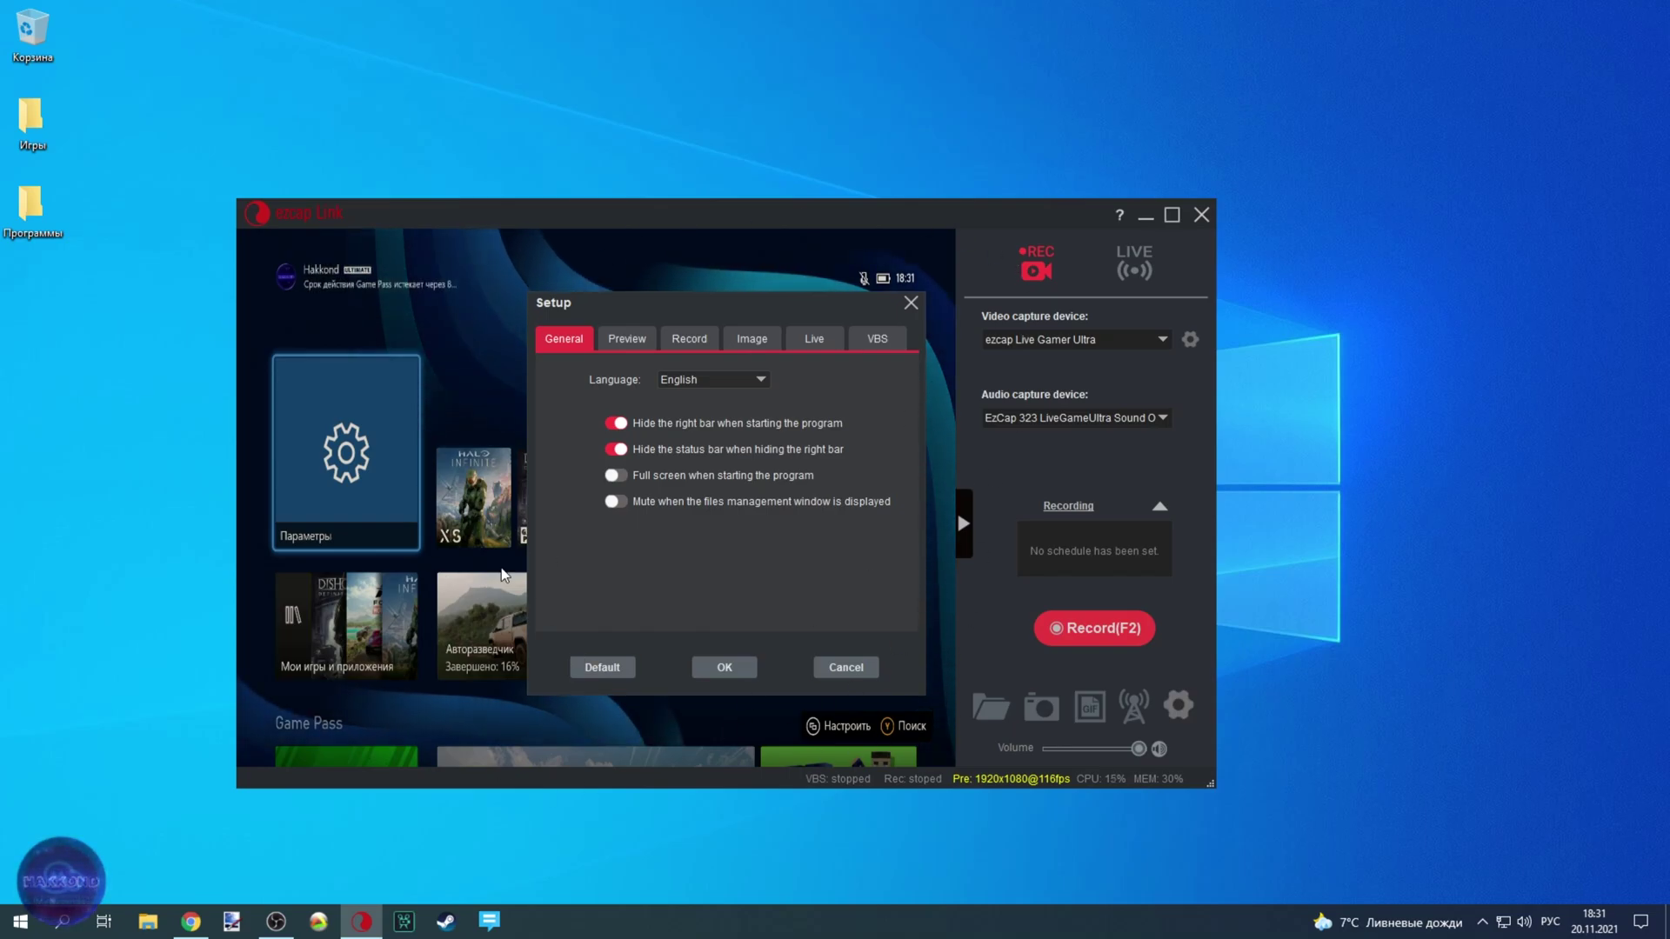
- Choose Internal YUV Render as the preview's video render and view the available audio render devices
left_click(623, 334)
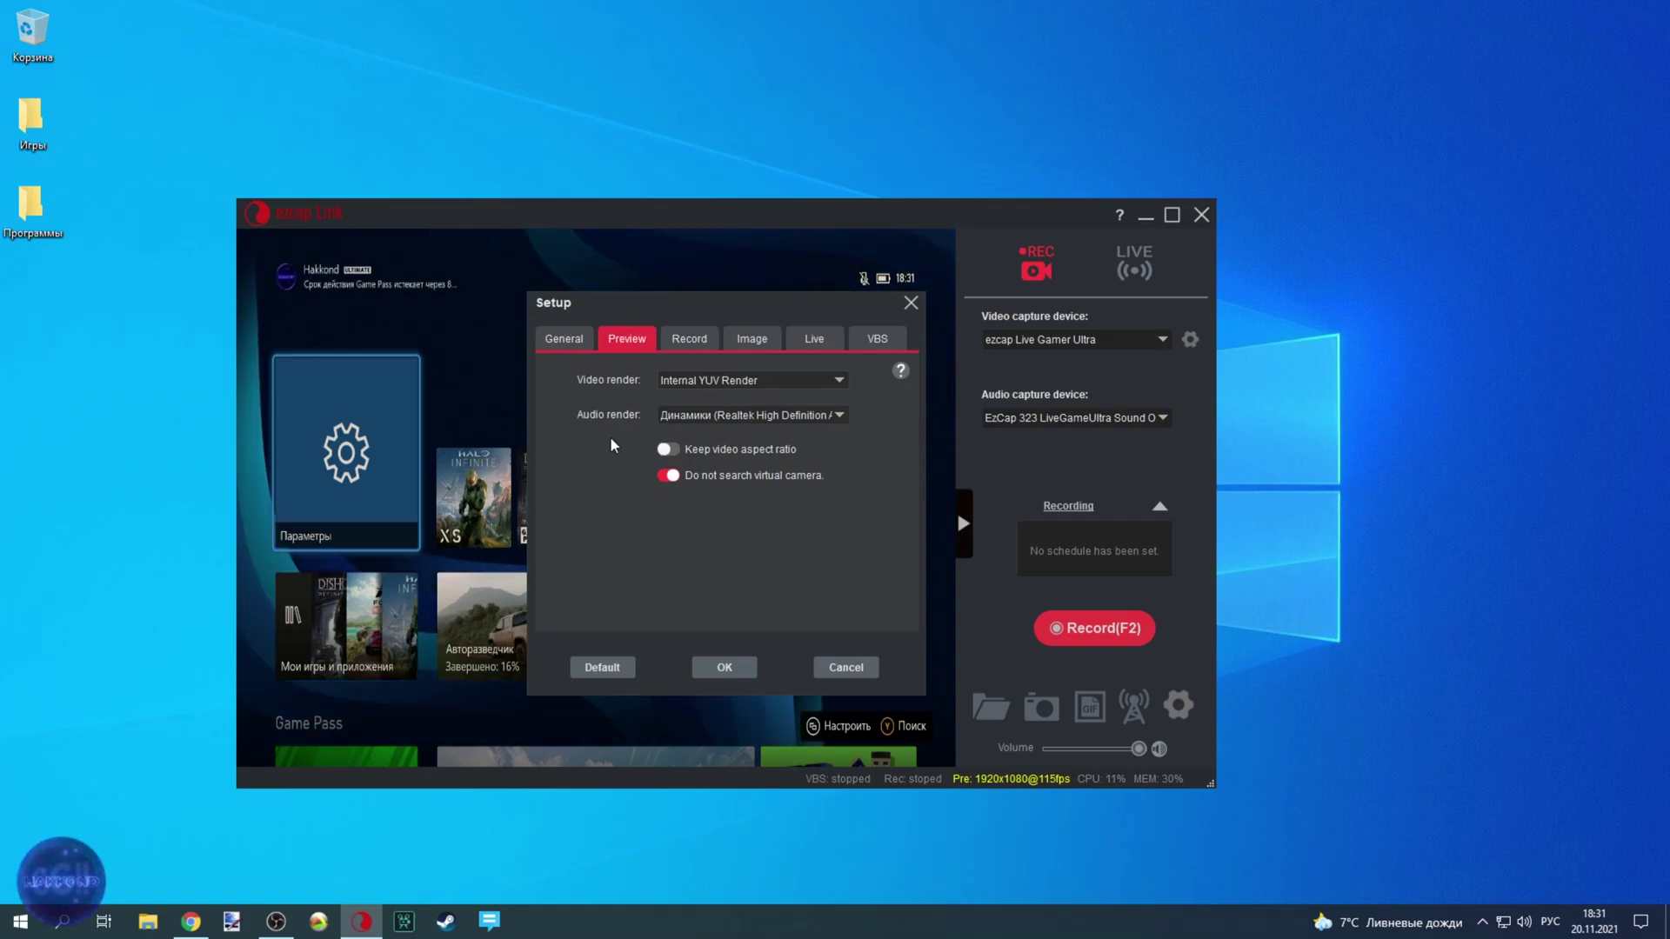
left_click(838, 381)
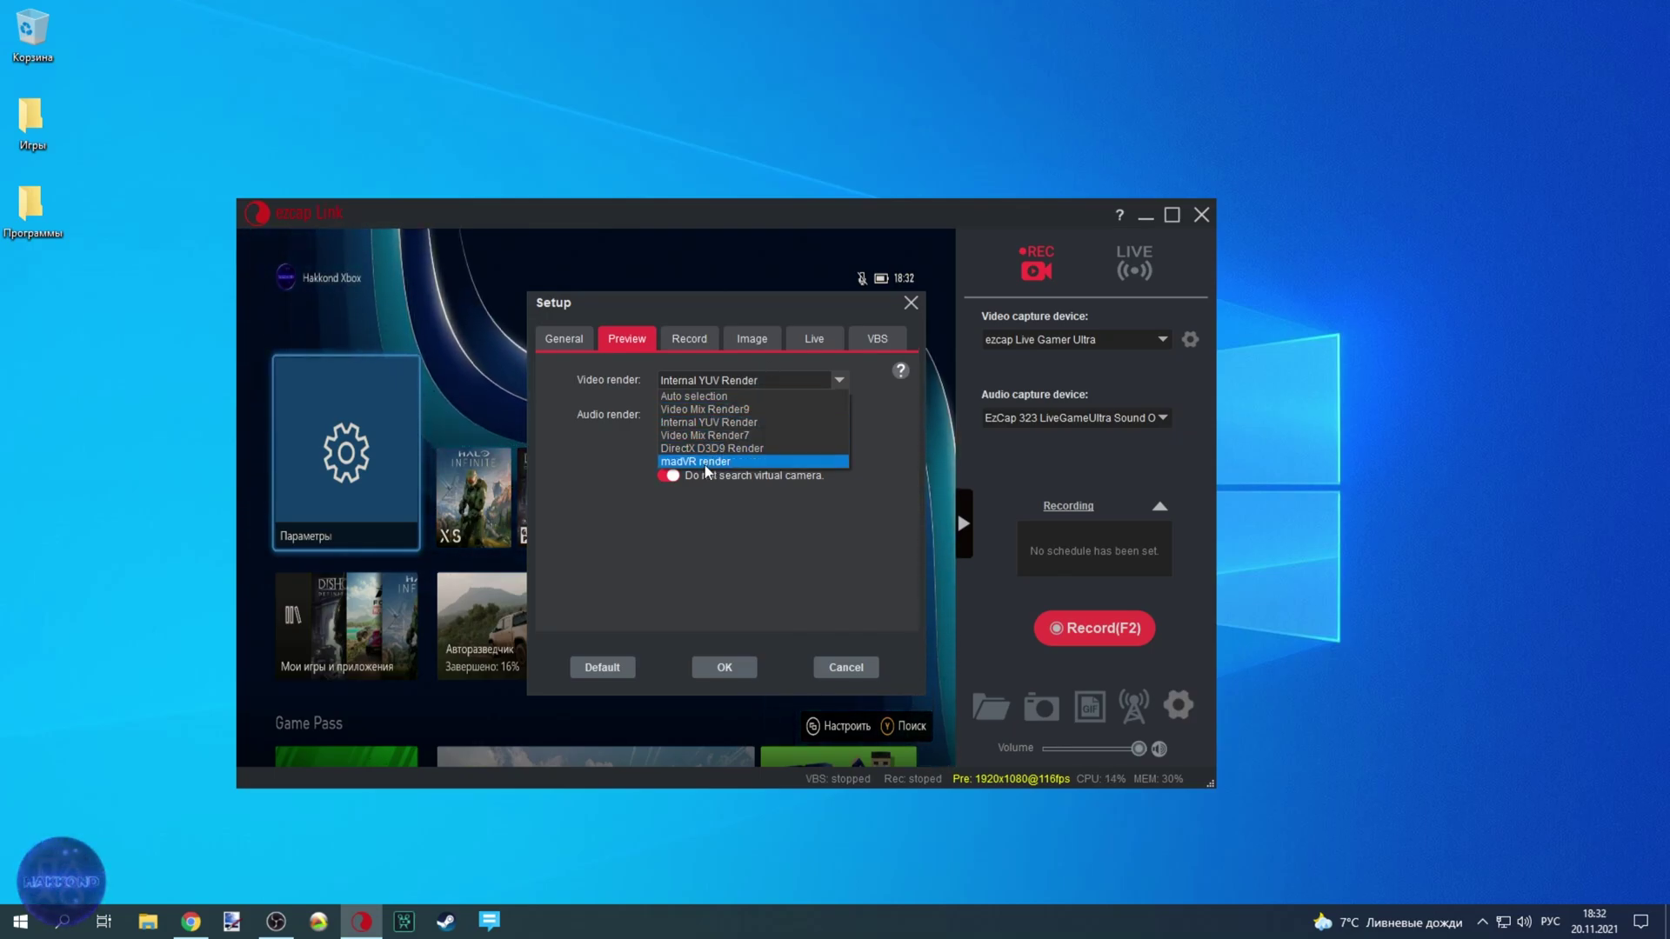
left_click(729, 423)
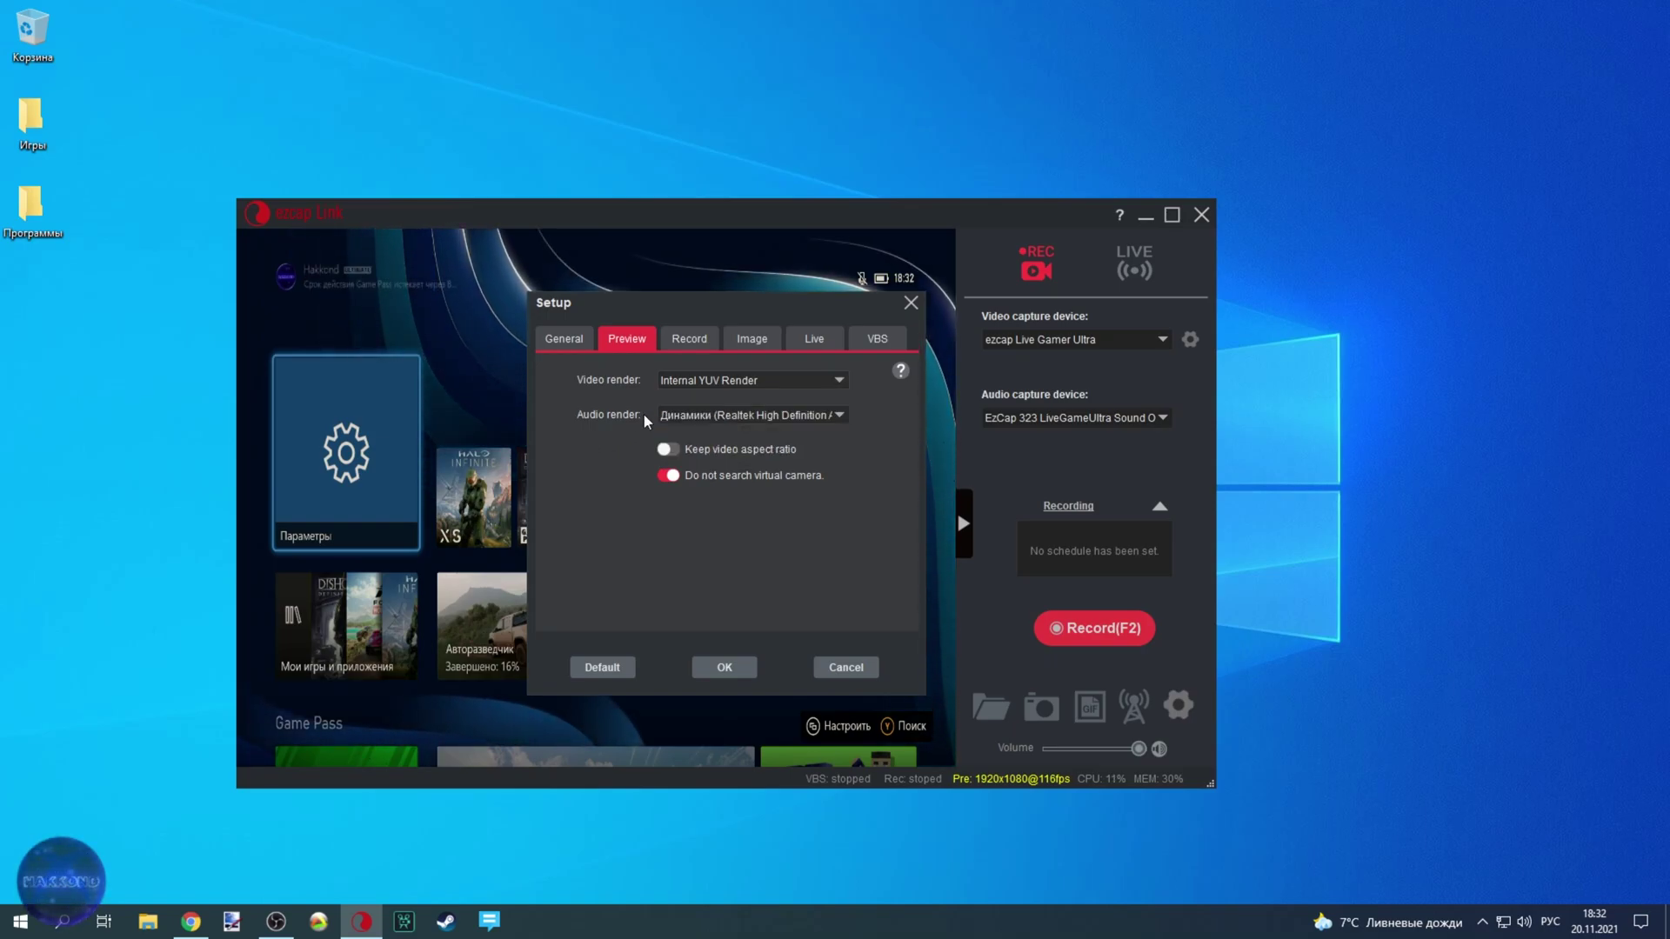
left_click(711, 413)
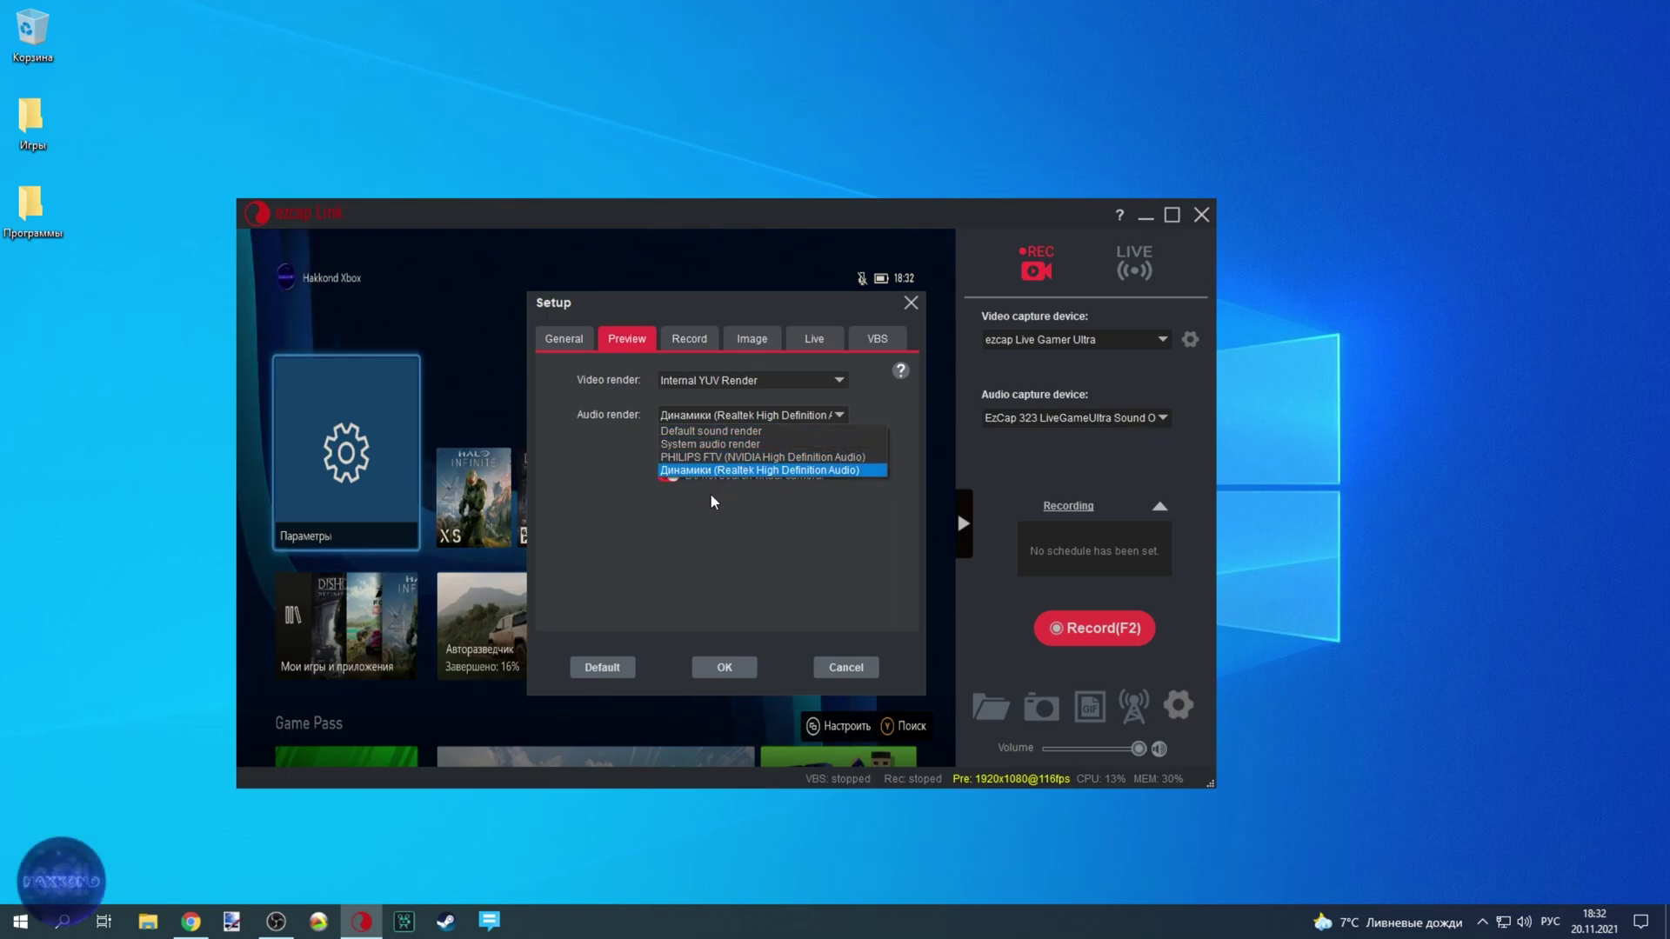
left_click(568, 484)
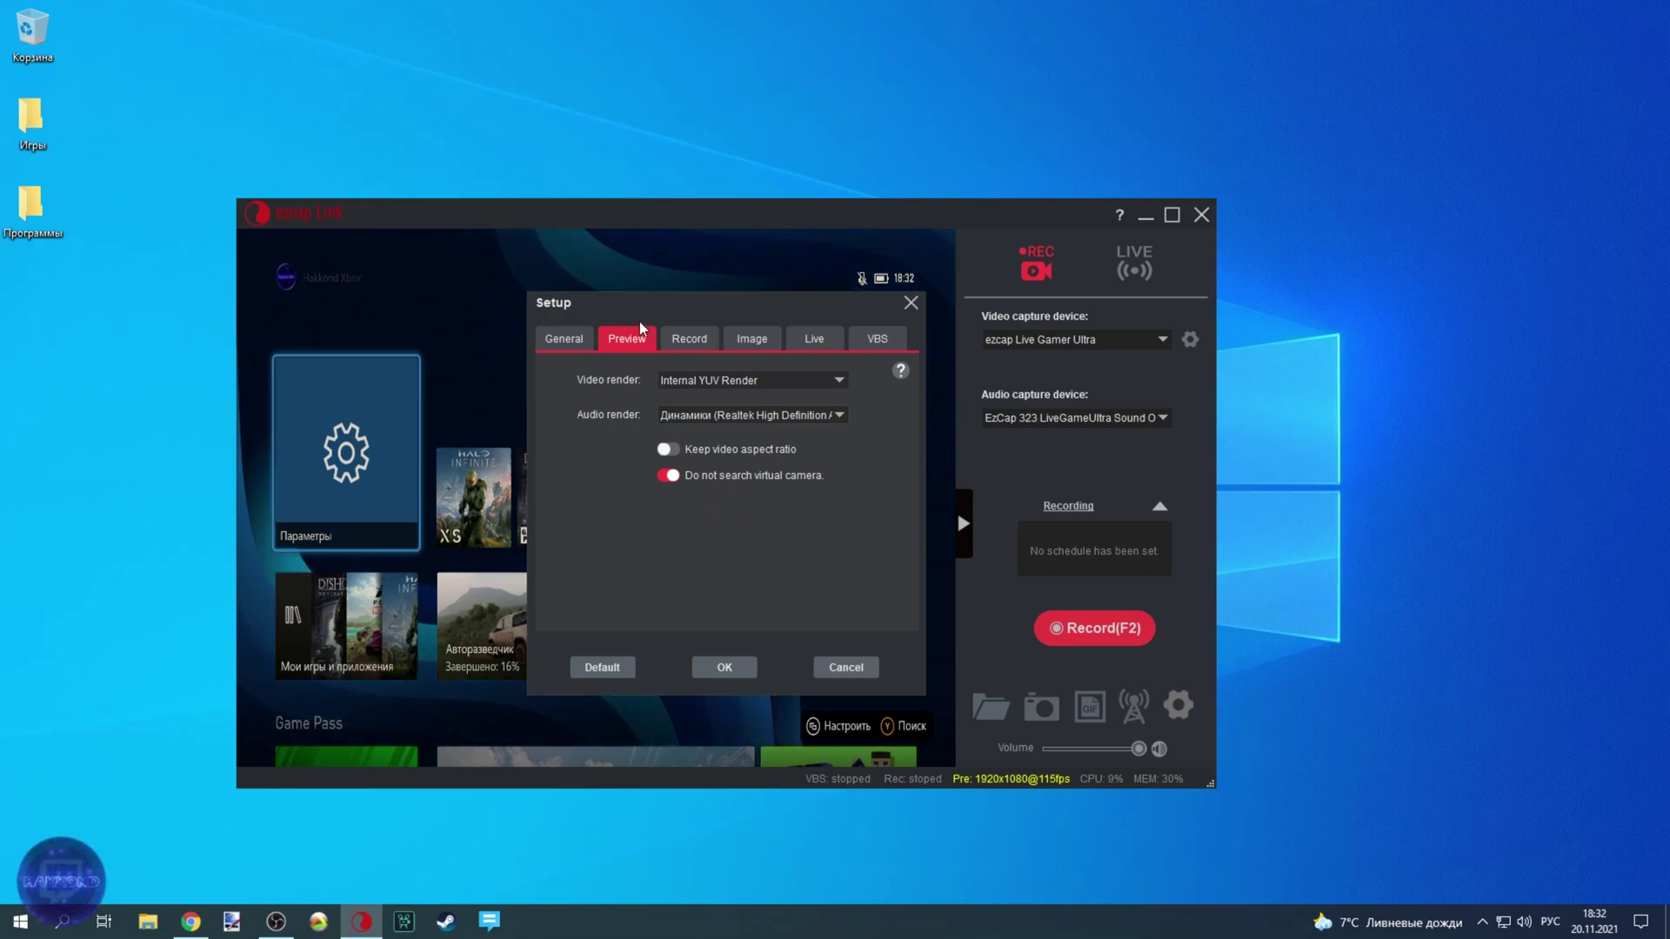
- Set the recording bitrate to 10Mbps and the format to MP4(H264+AAC) Variable FPS in the recording settings
left_click(685, 339)
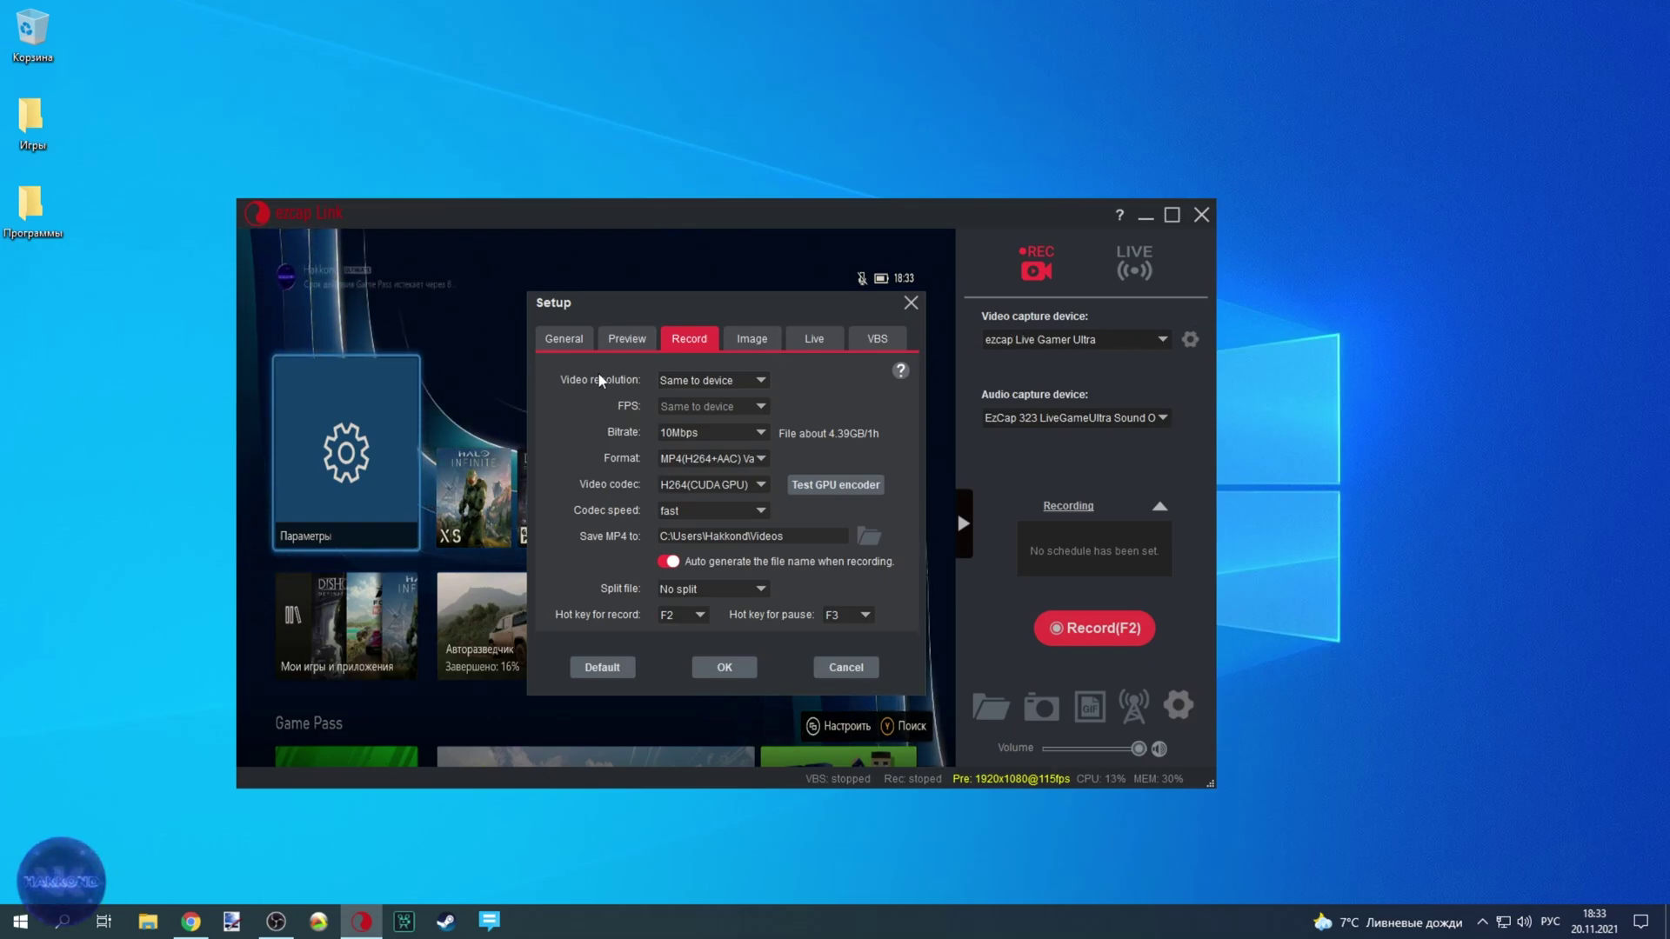
left_click(764, 432)
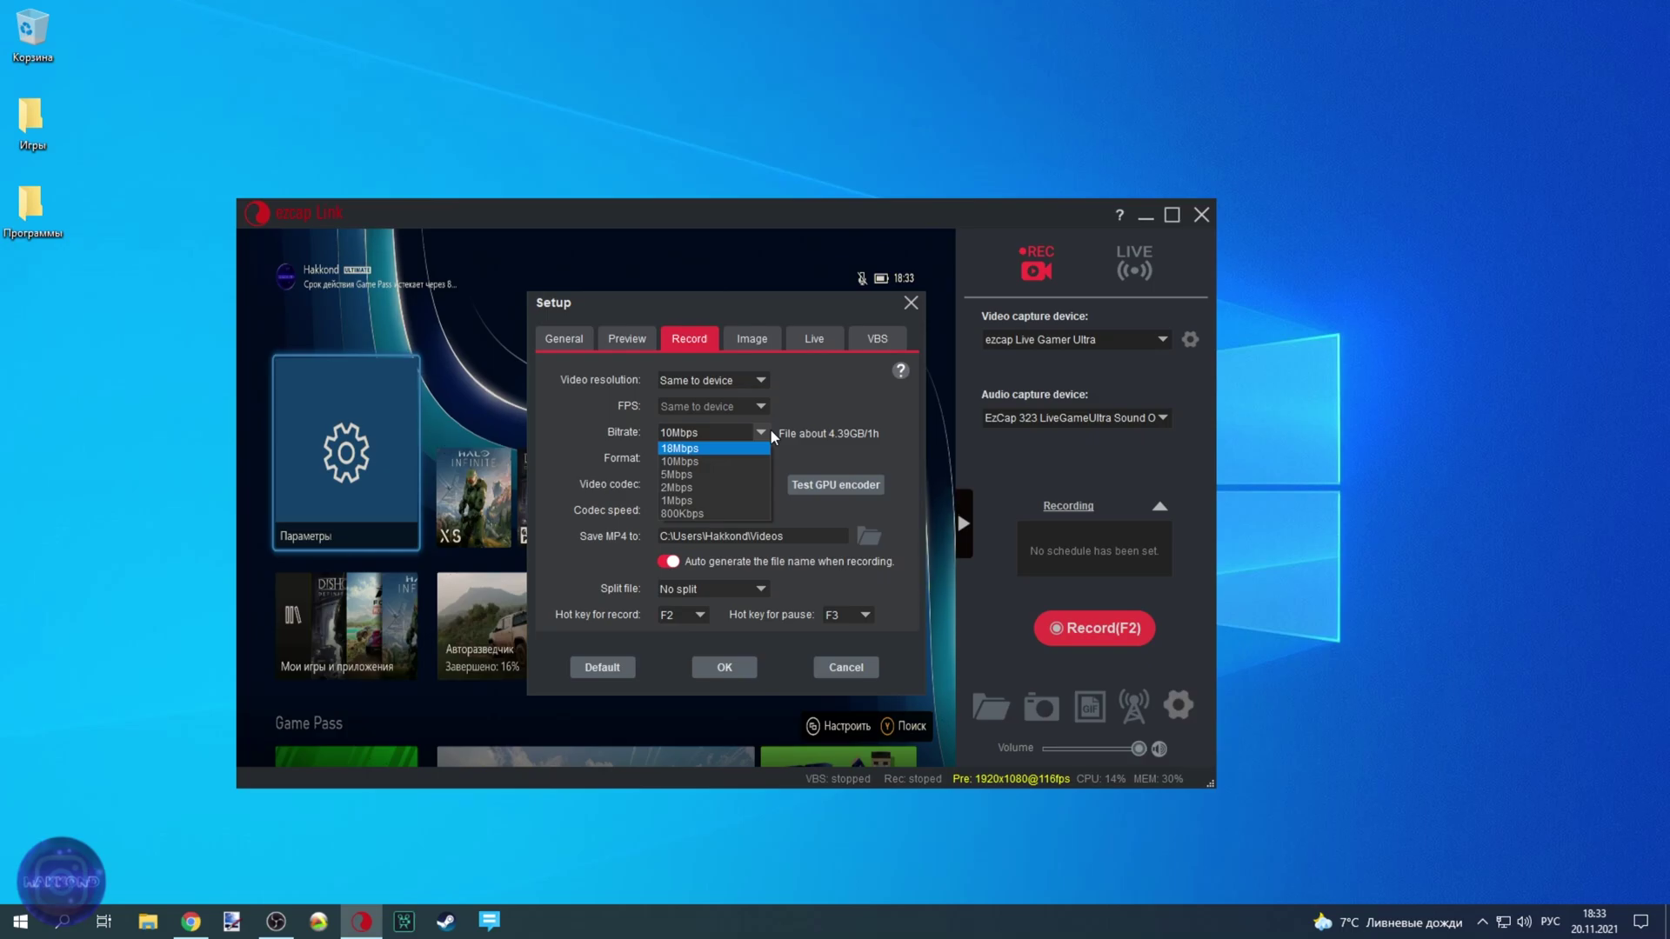
left_click(766, 461)
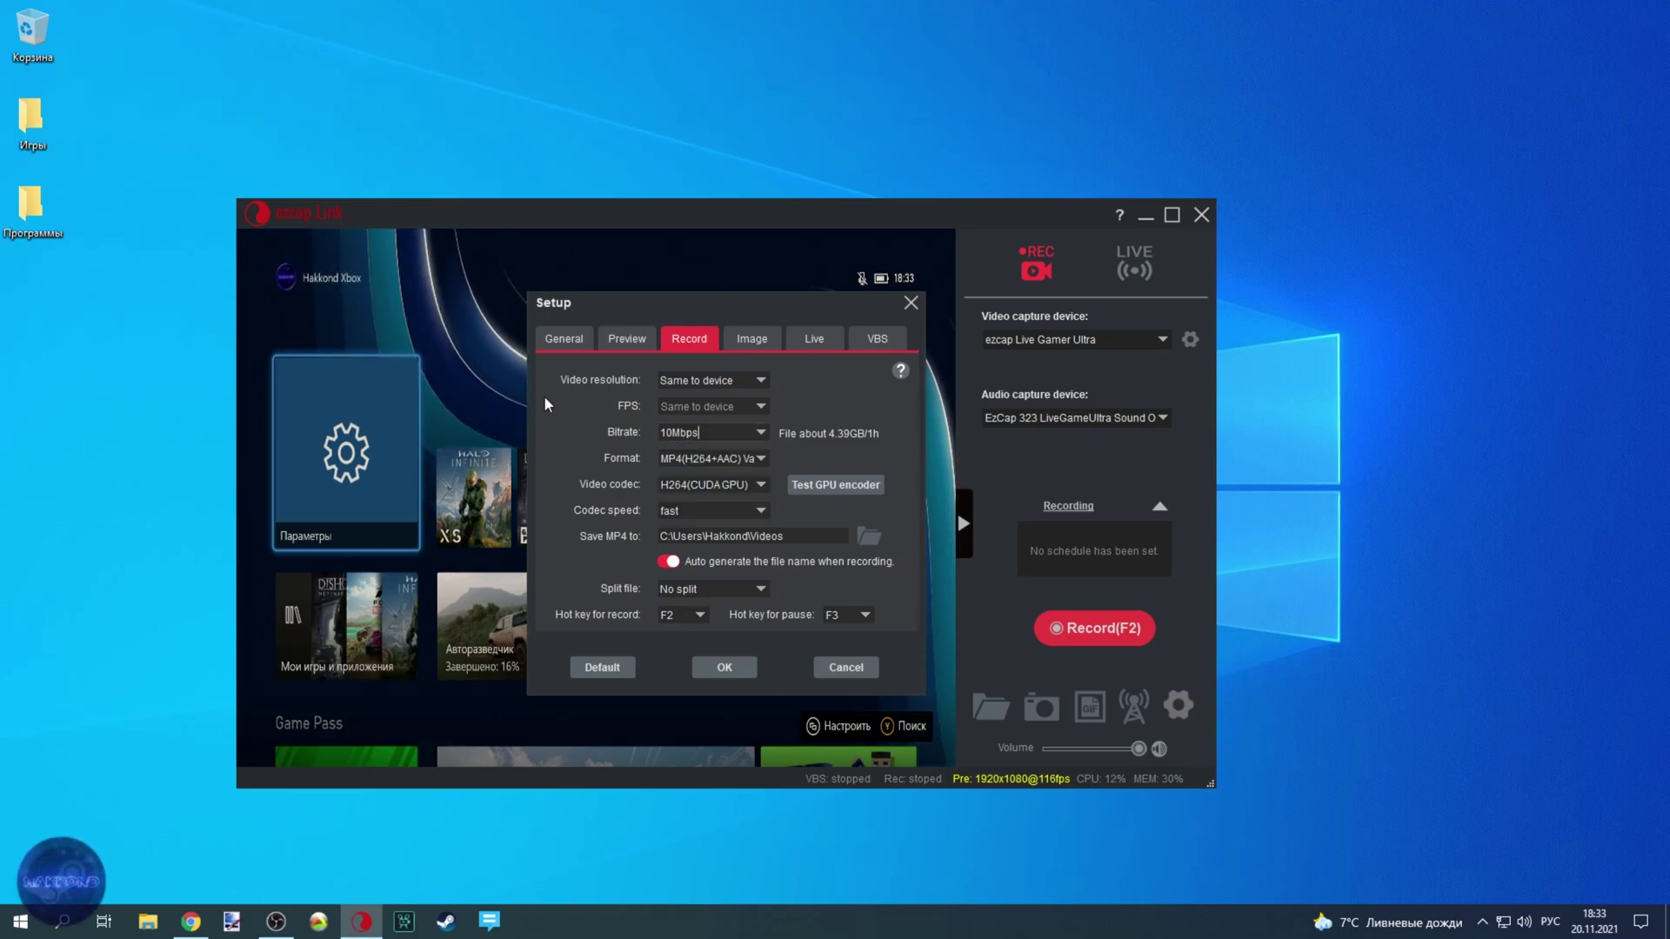
left_click(767, 464)
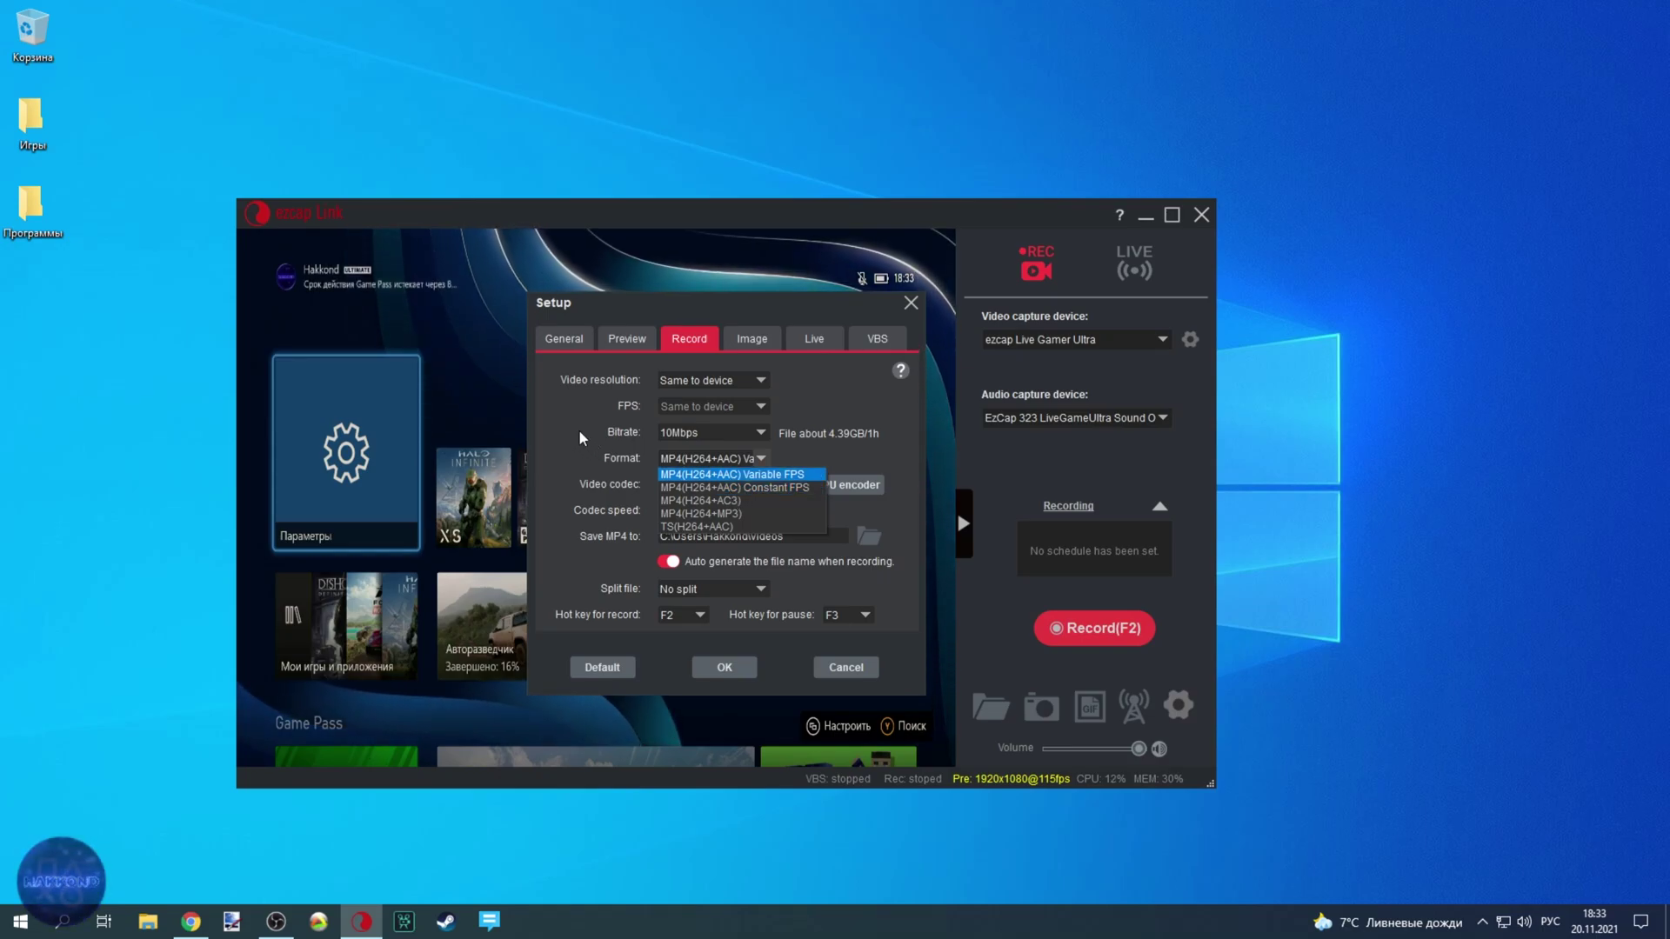
left_click(732, 474)
- View the video codecs and codec speeds available for recording
left_click(760, 489)
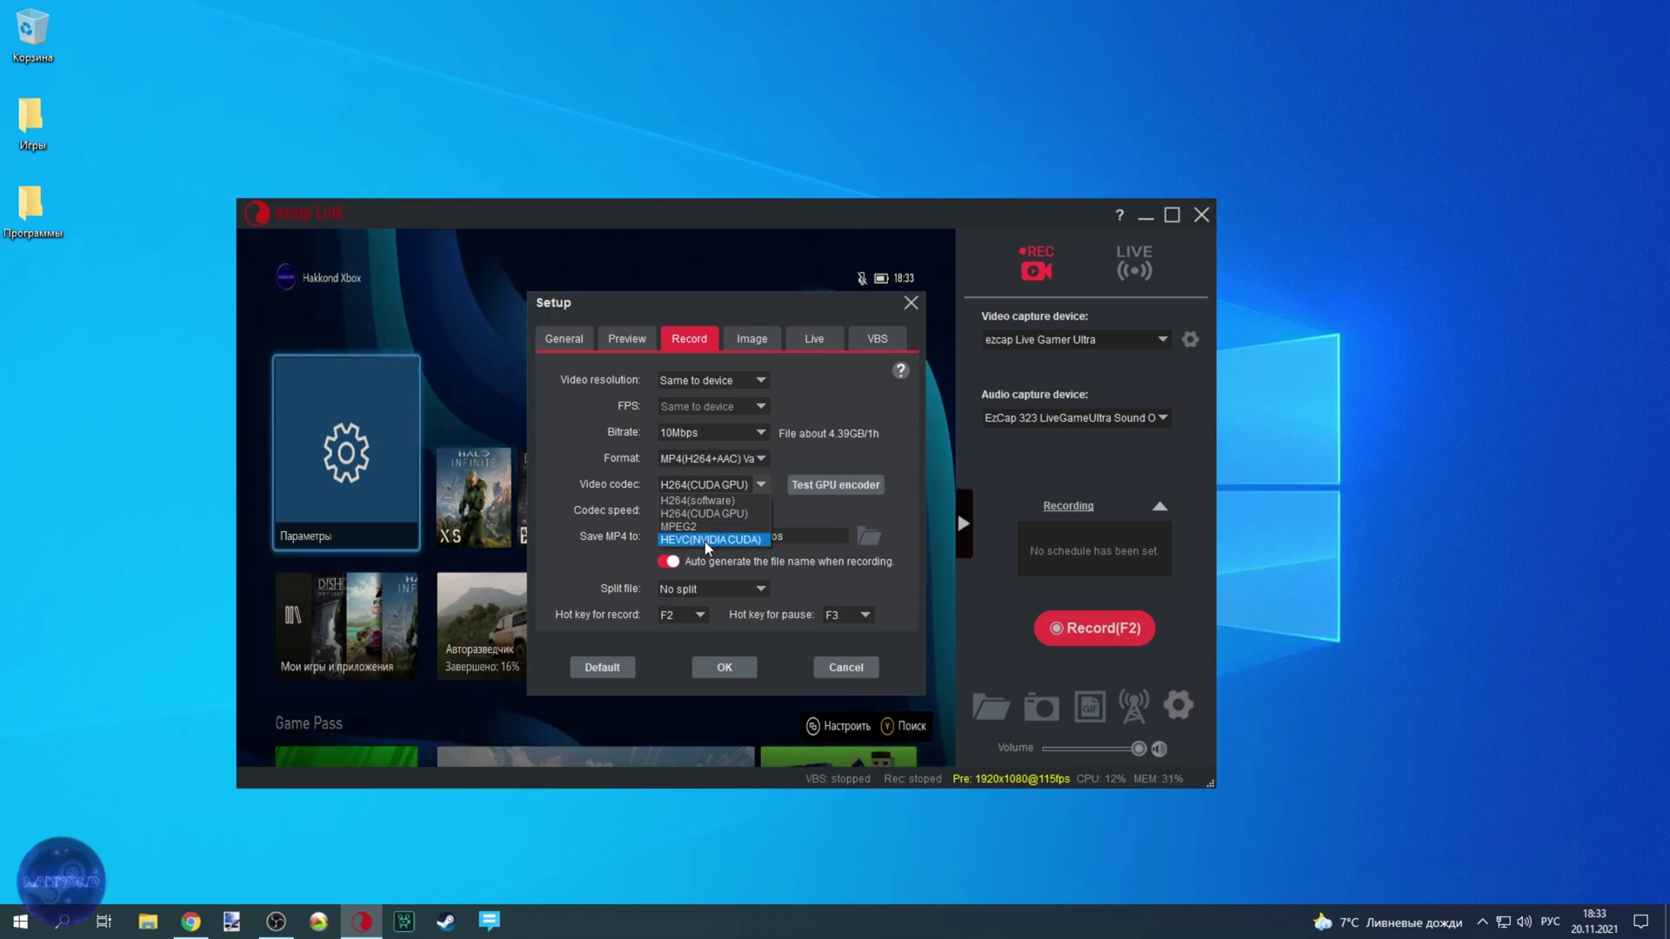
left_click(761, 510)
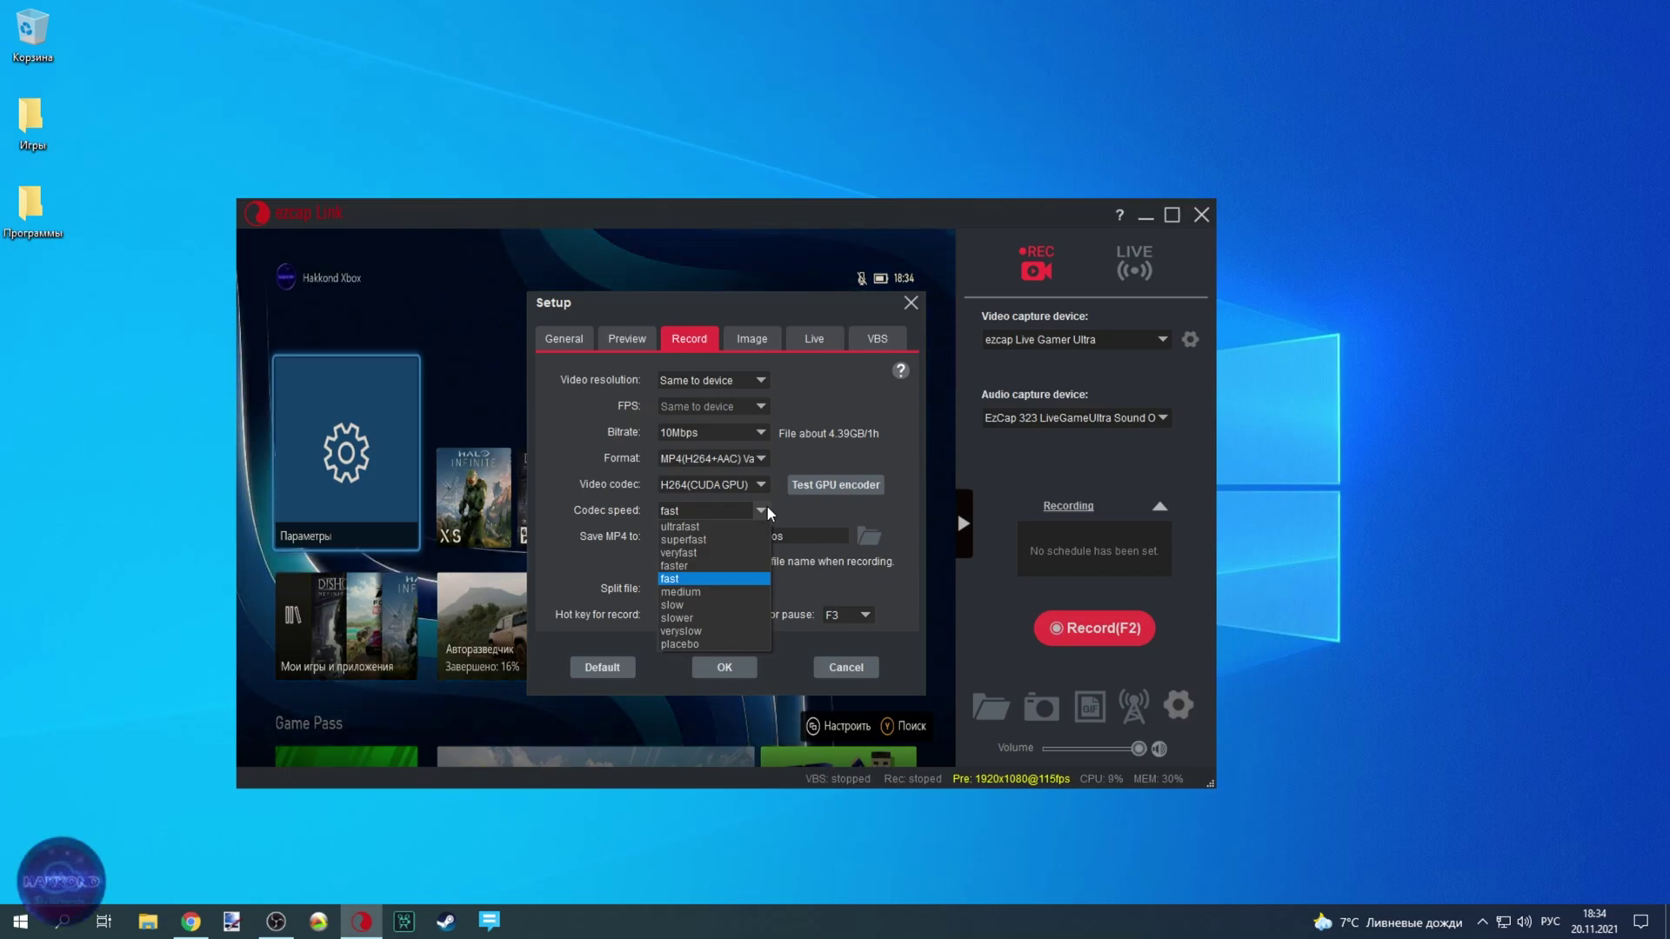
left_click(762, 511)
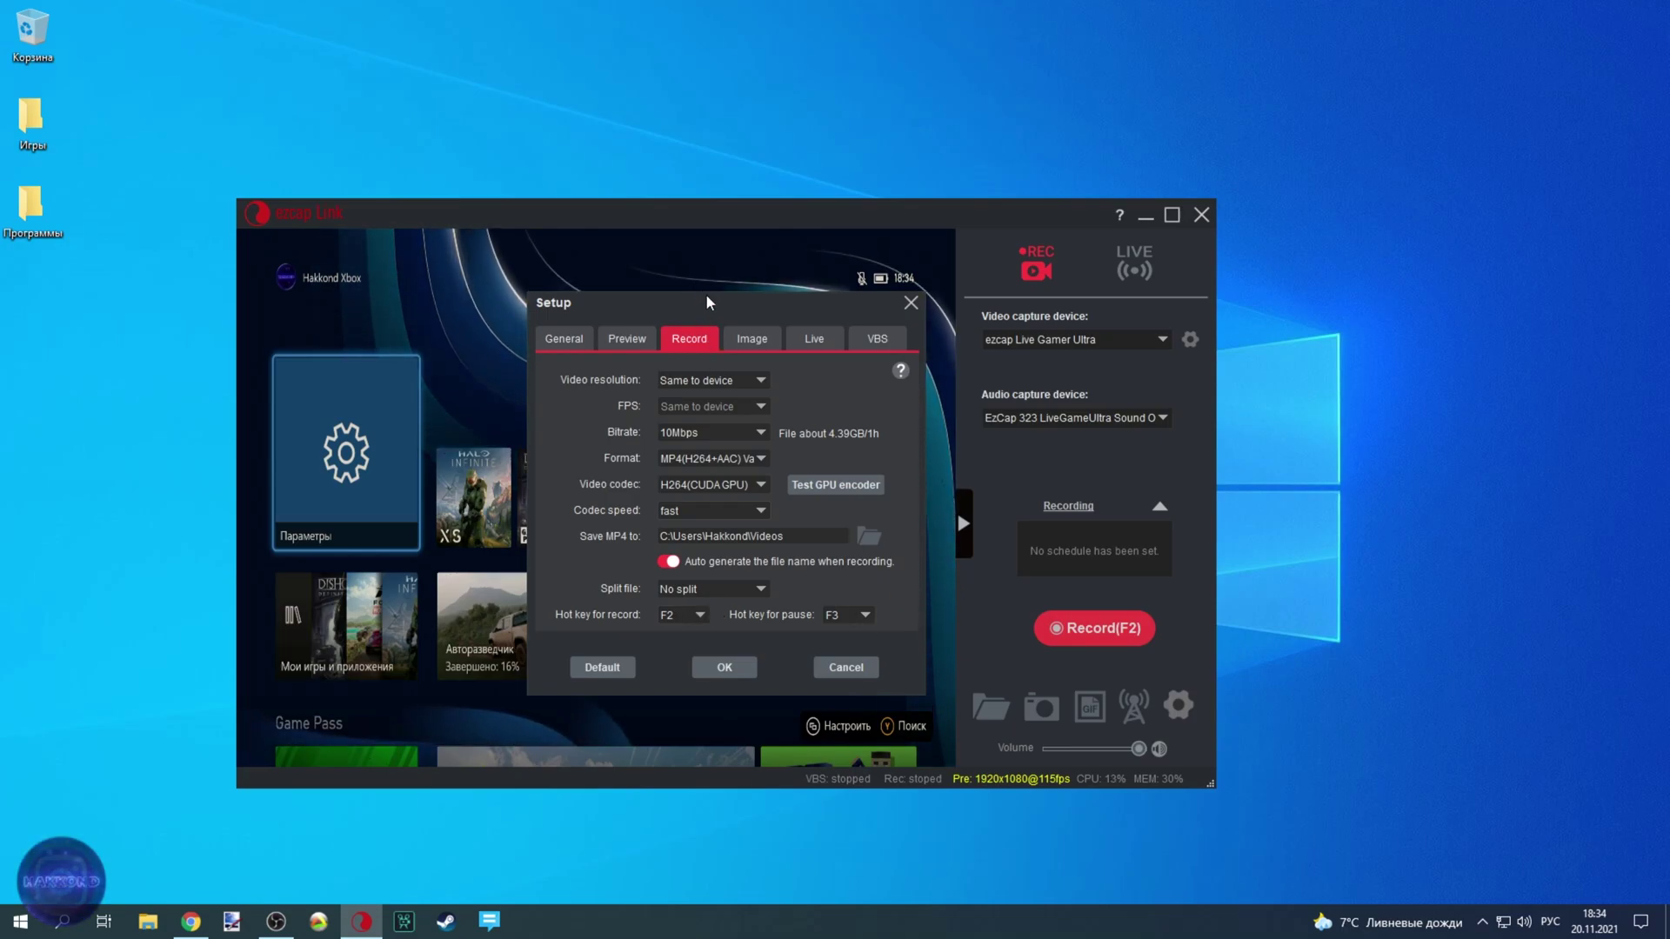
- Review the image format and hot key choices for captured images in the setup
left_click(741, 336)
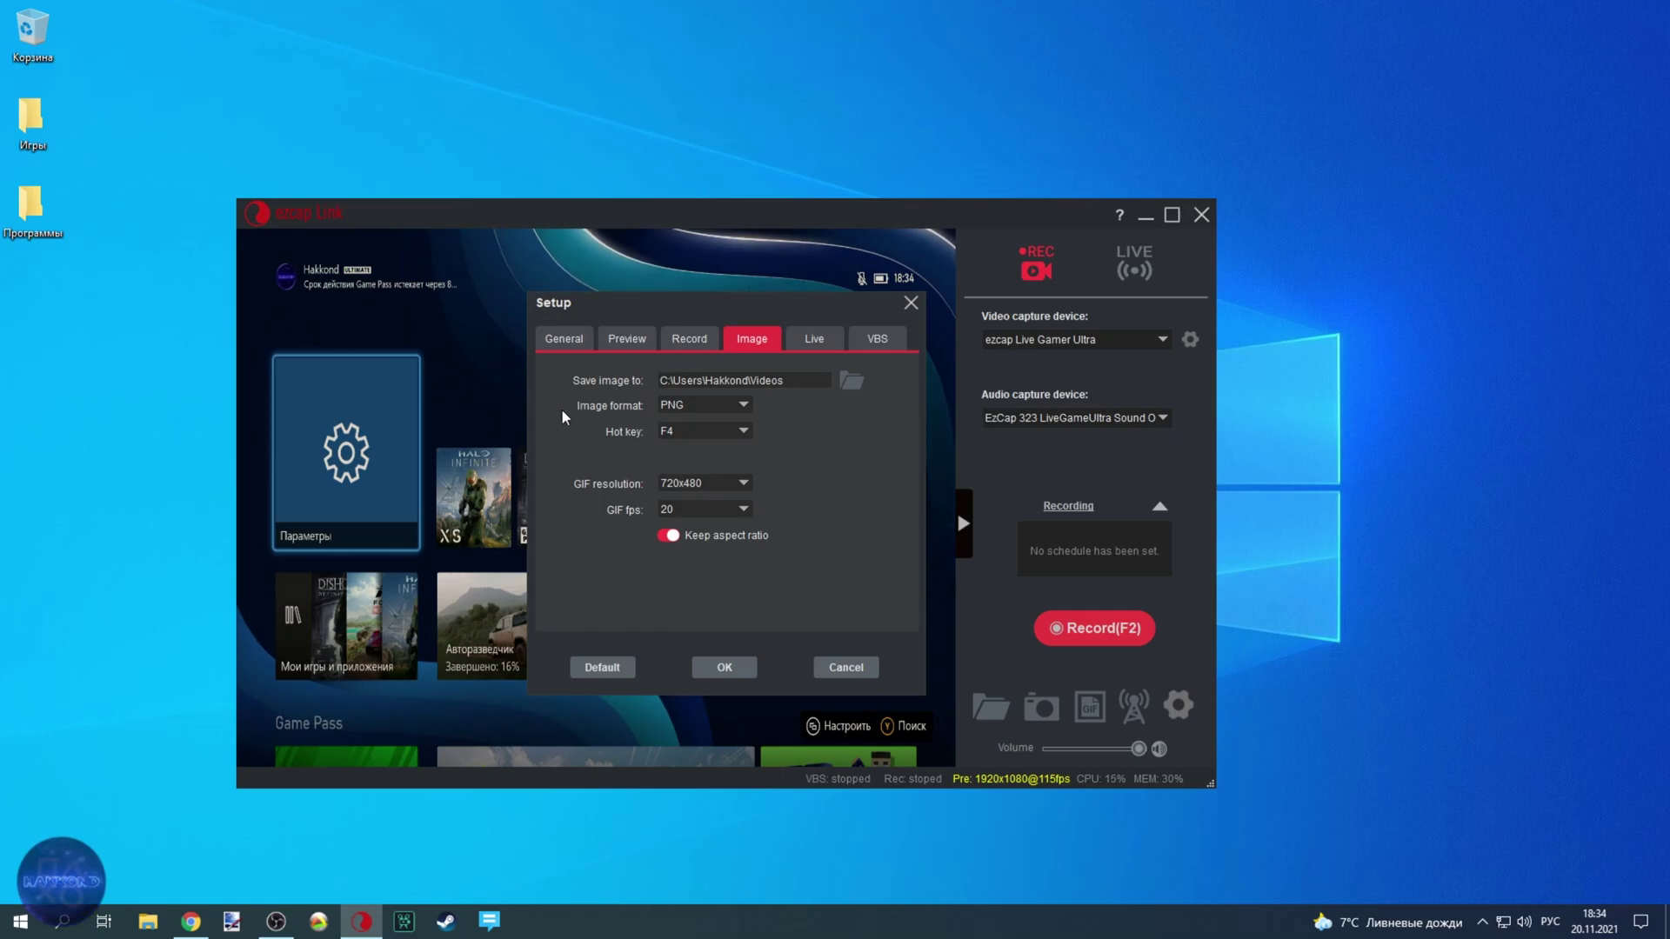
left_click(741, 398)
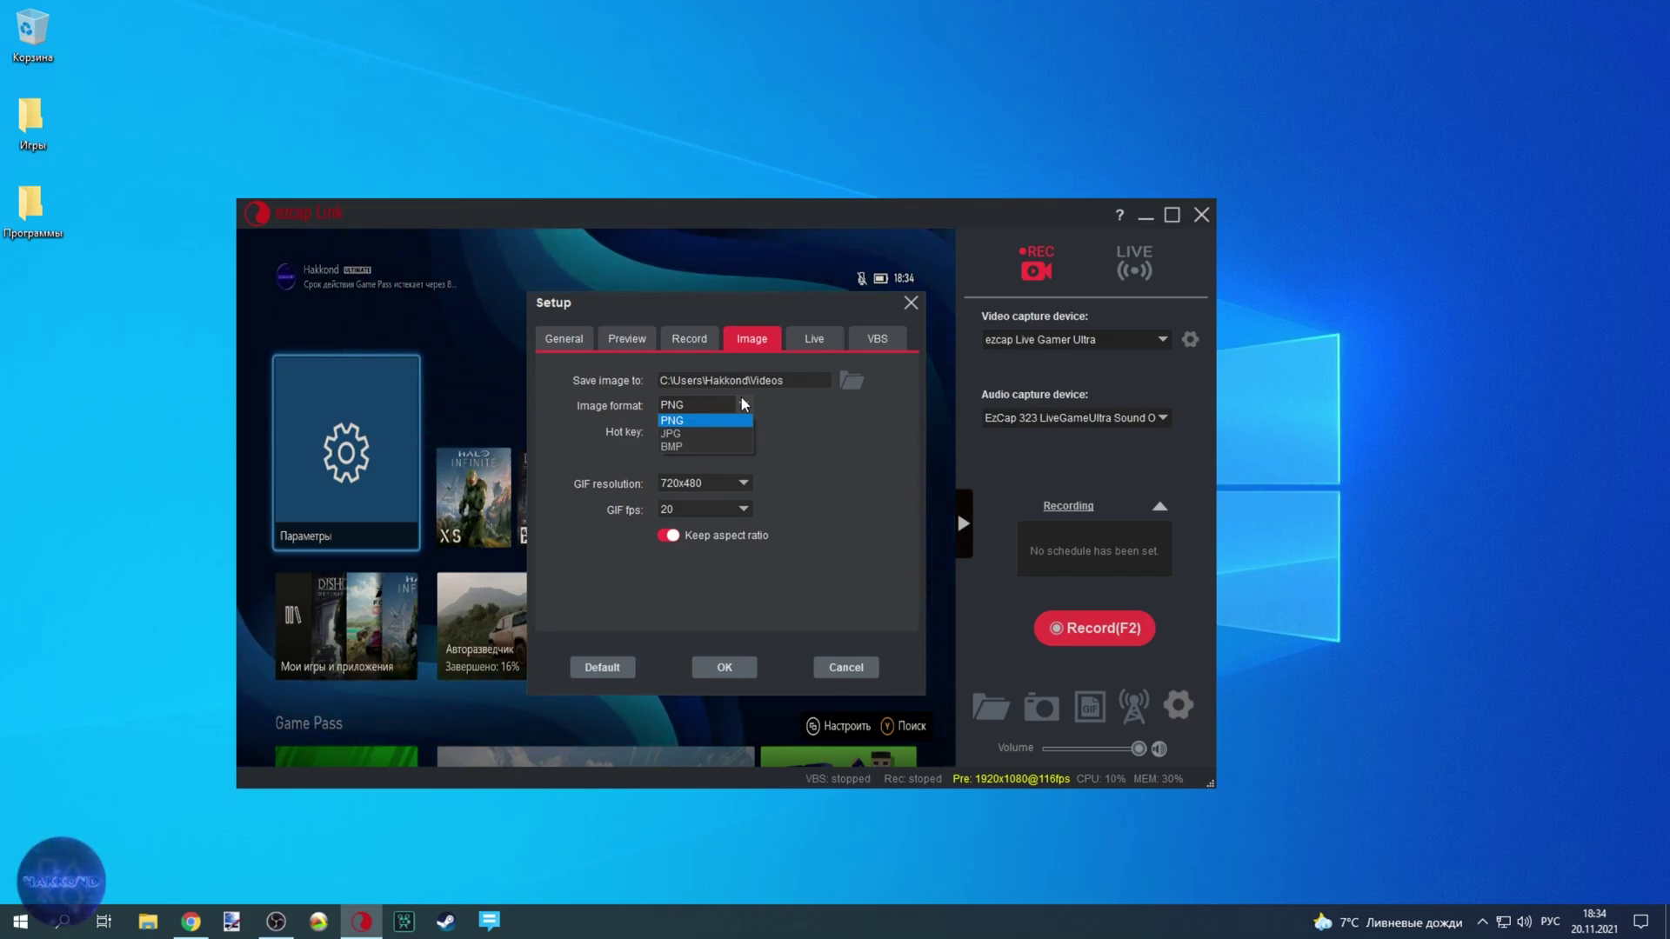
left_click(741, 398)
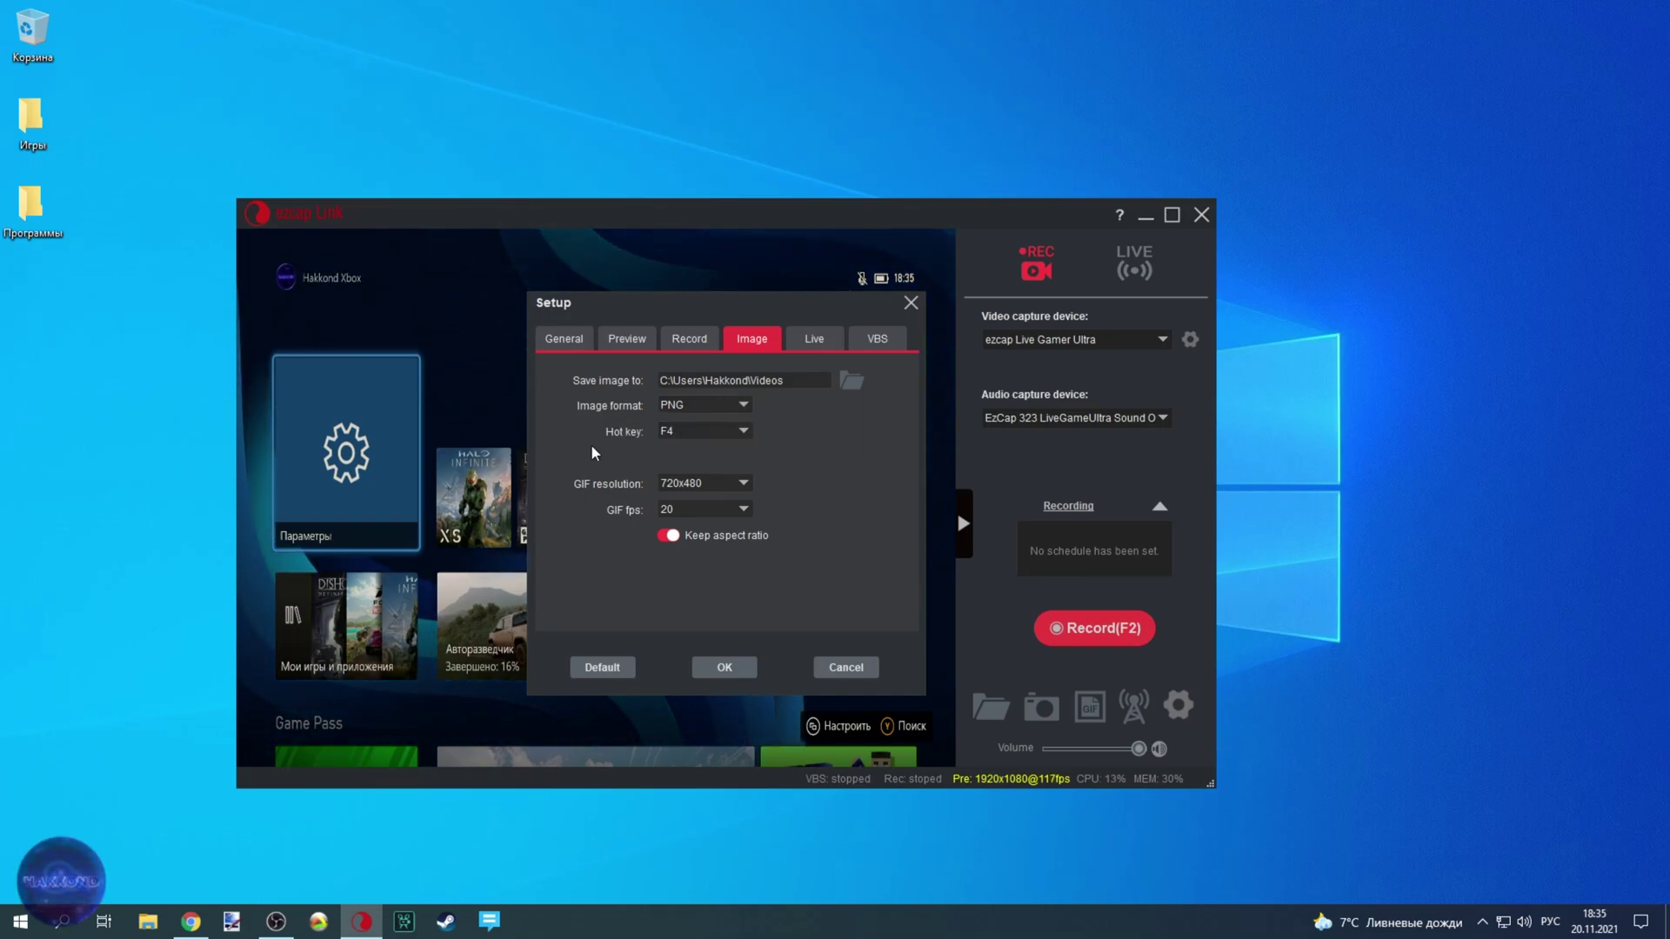
left_click(739, 430)
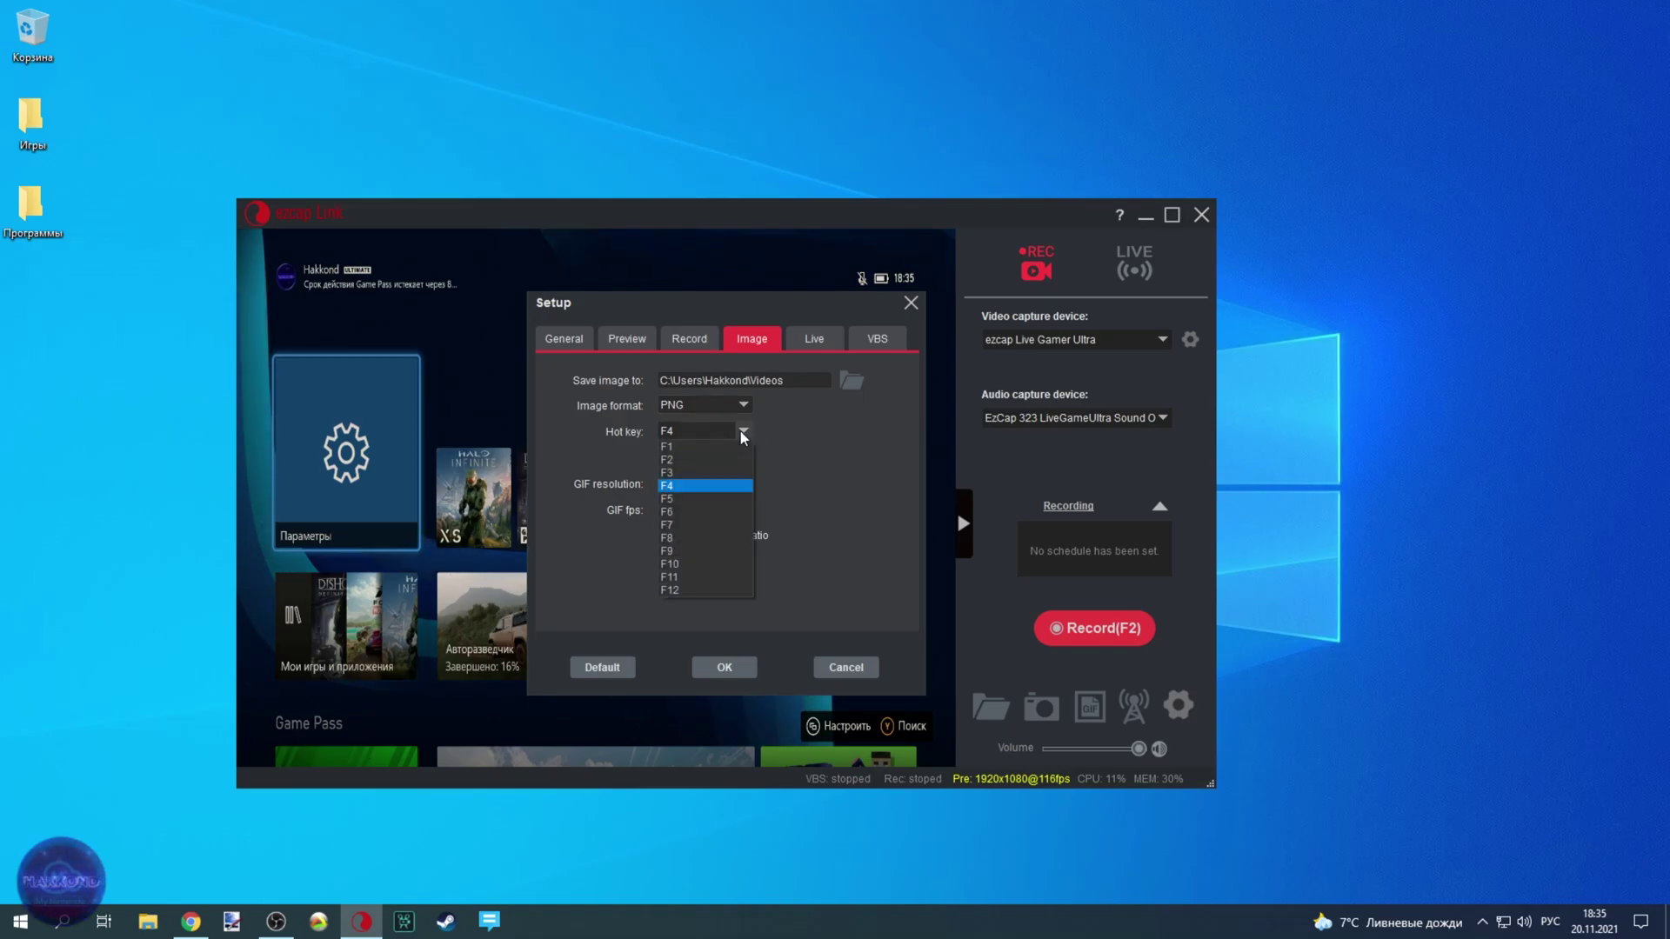
left_click(739, 430)
left_click(744, 432)
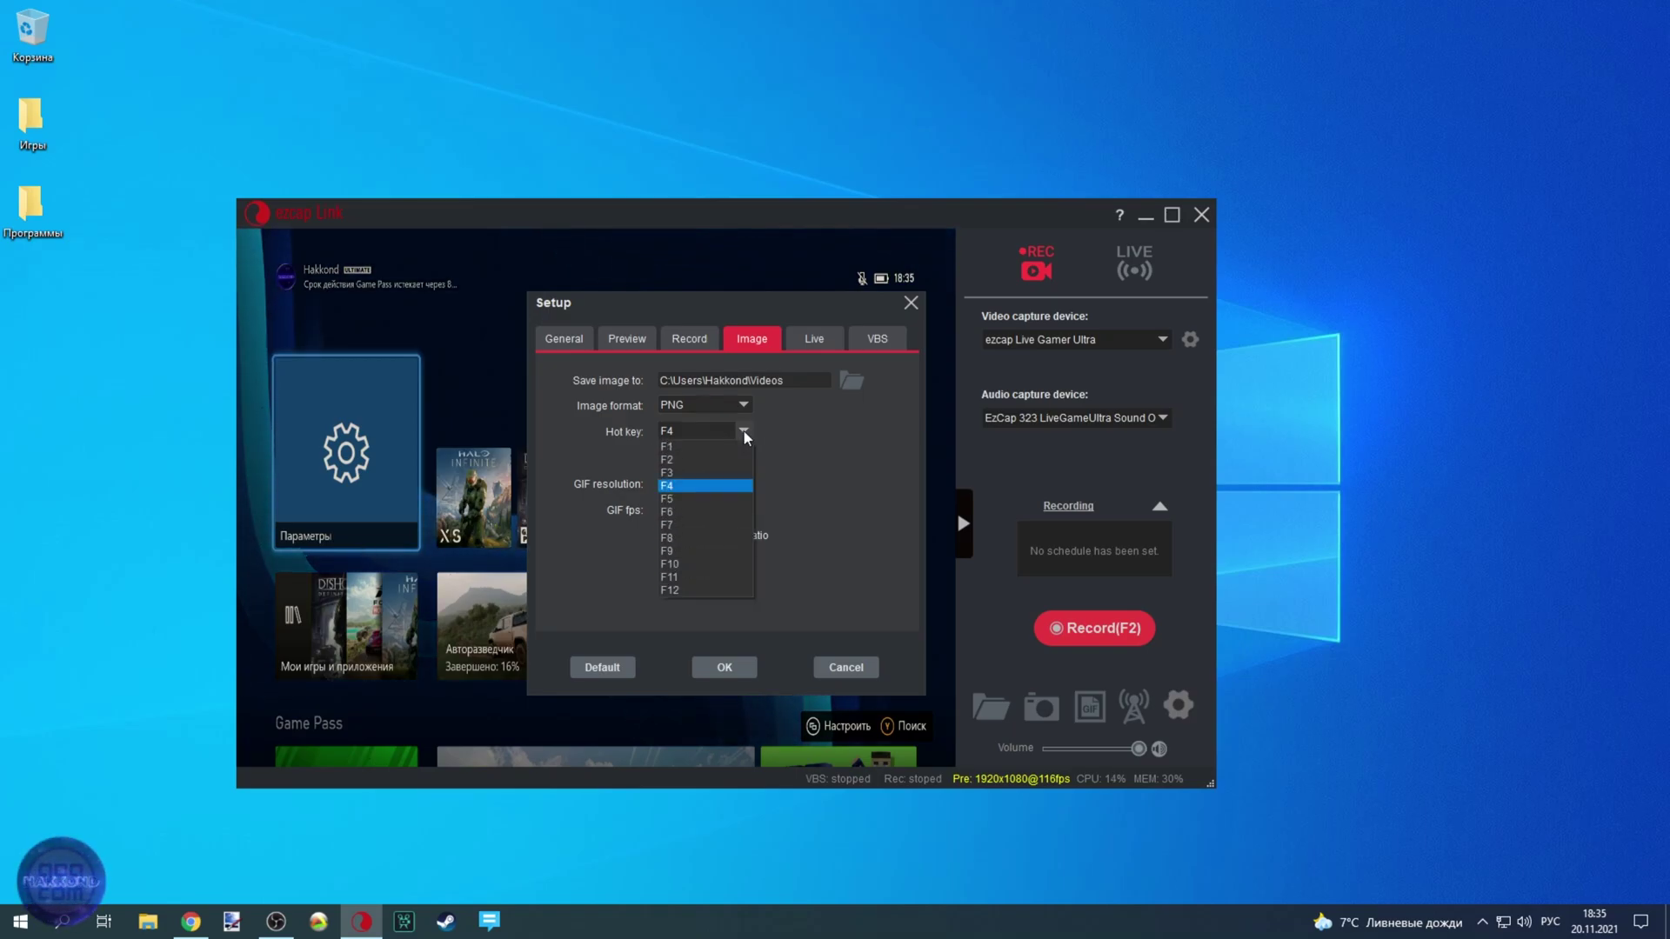
left_click(743, 432)
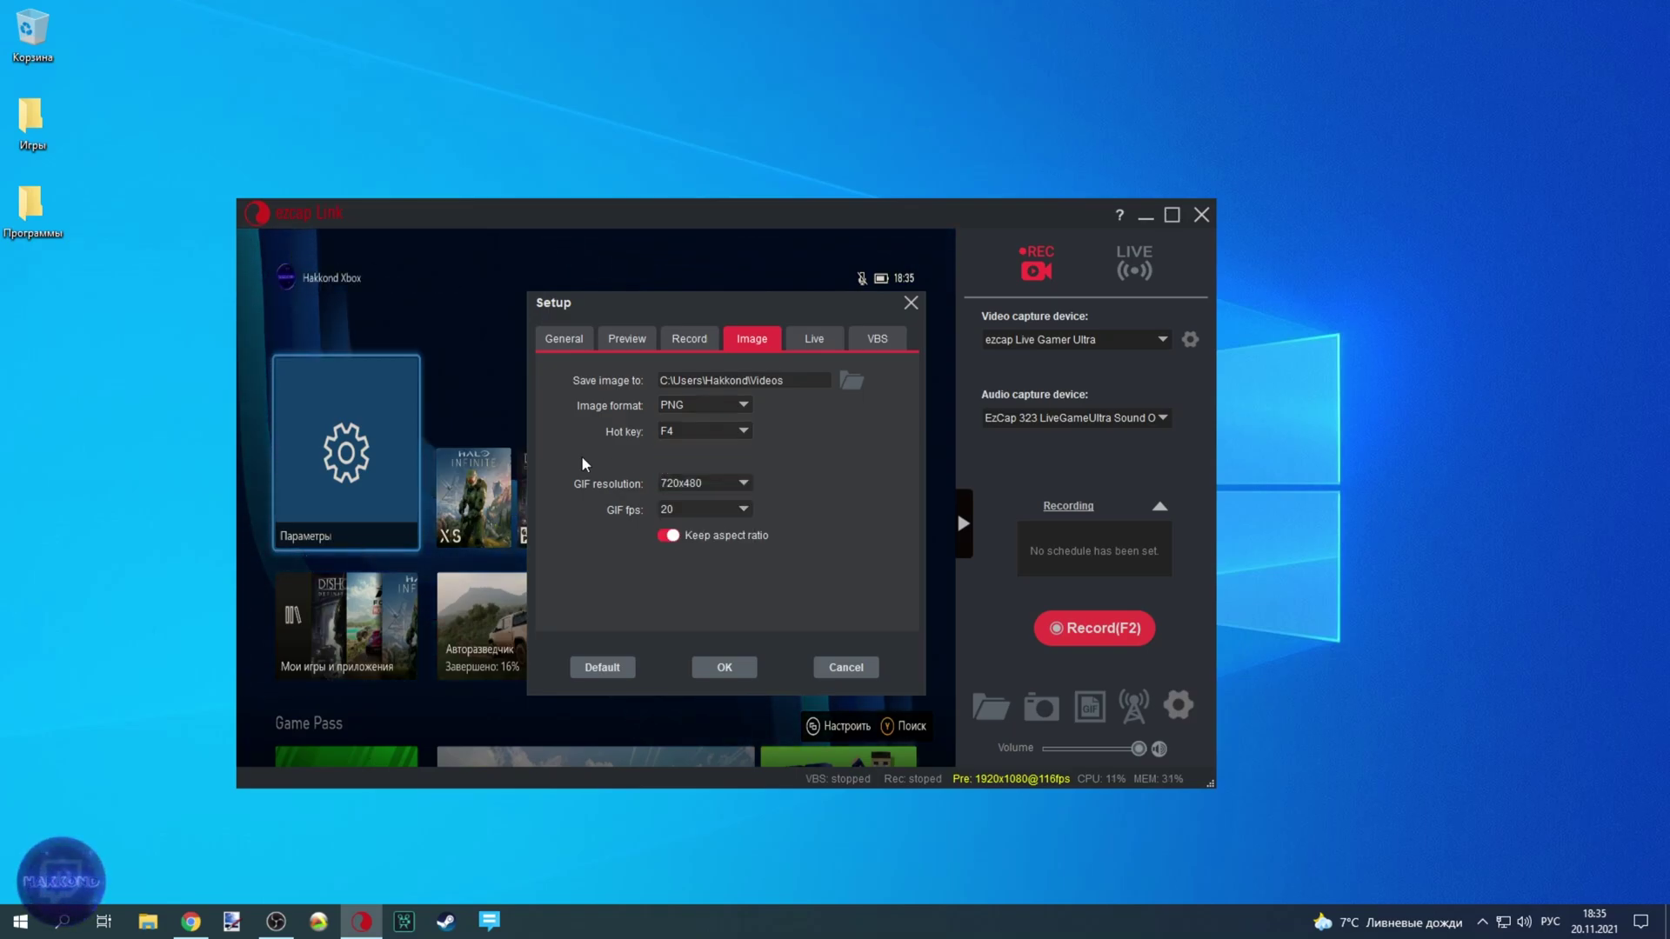
- Review the resolution and frame rate settings for GIF capture
left_click(748, 485)
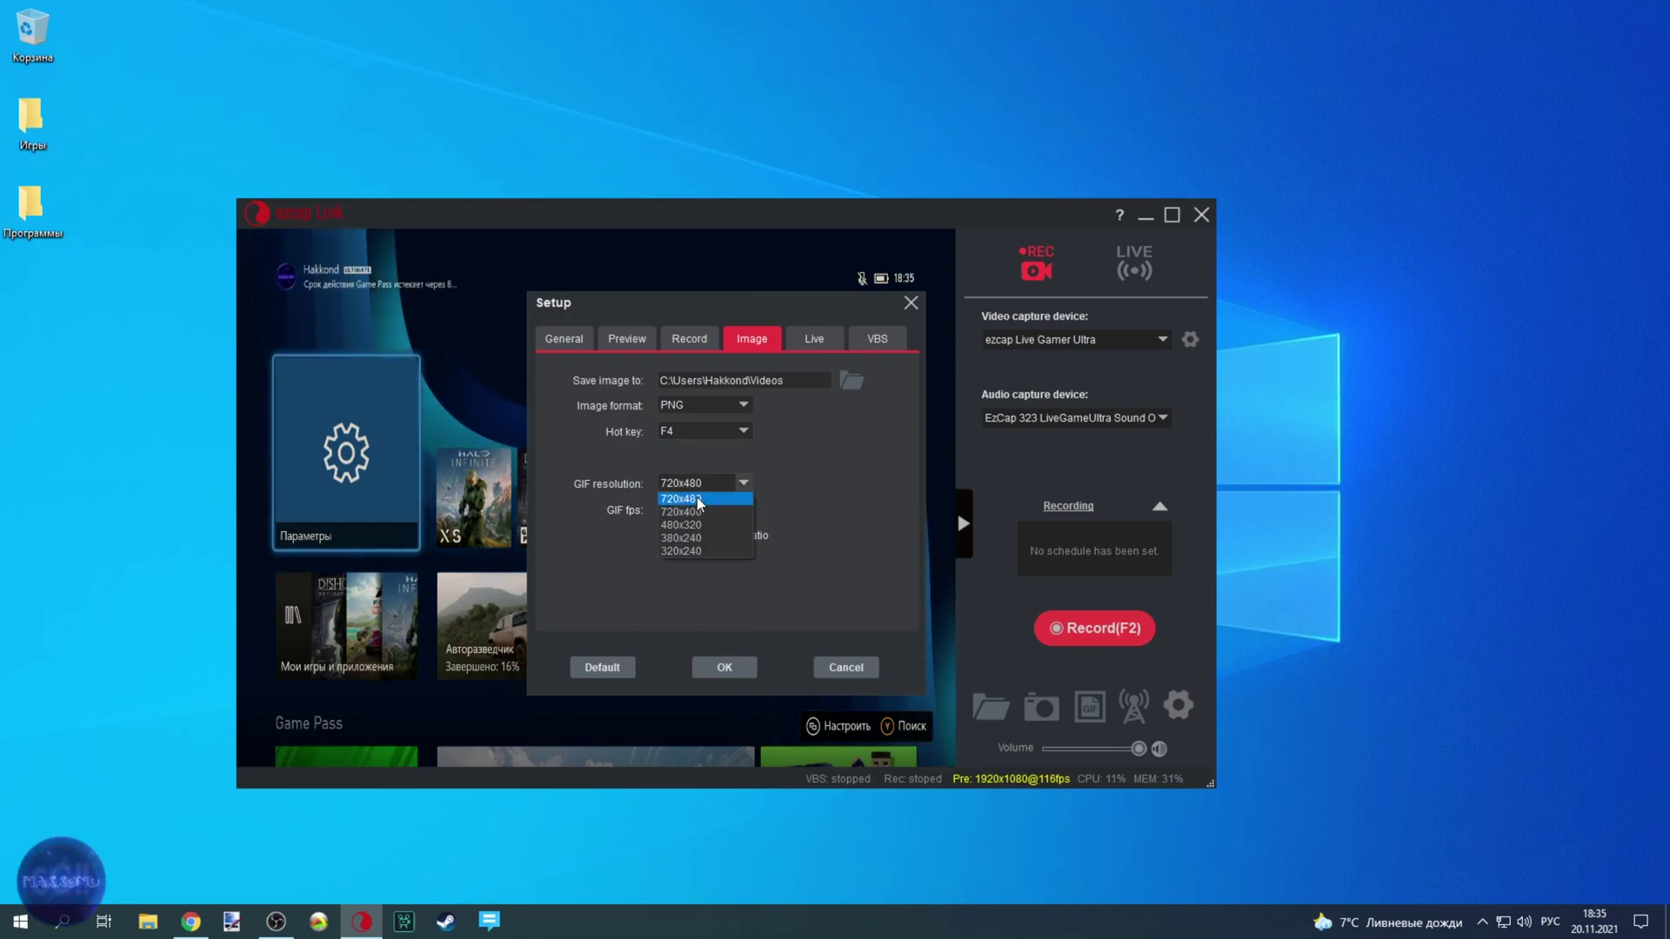
left_click(634, 476)
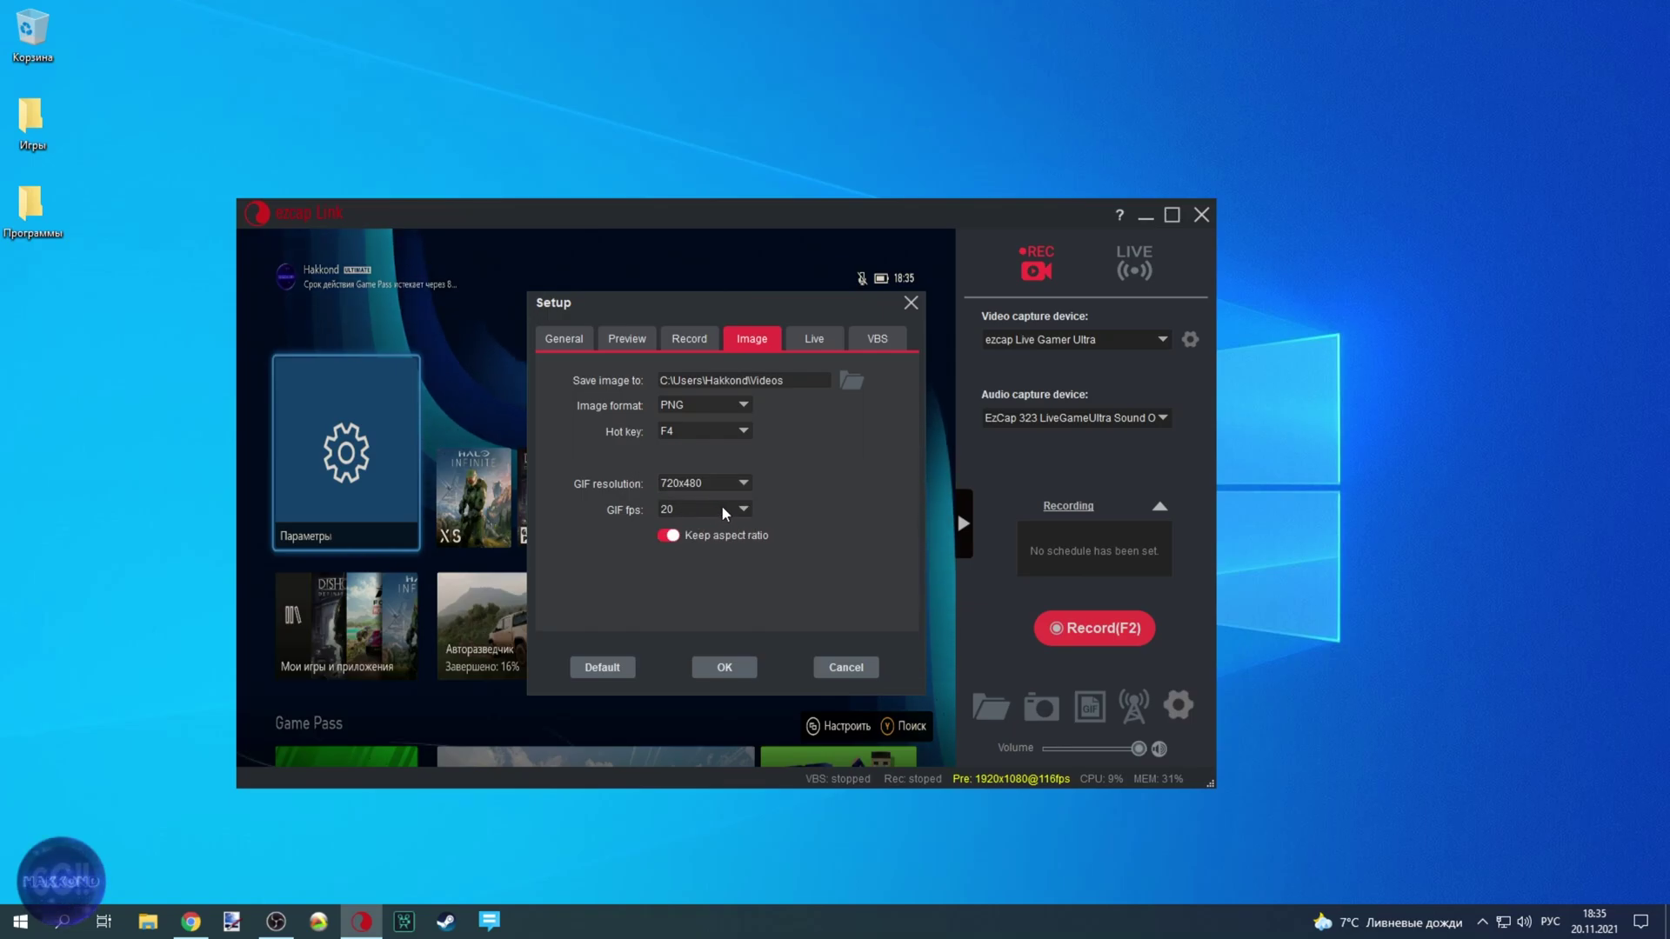
left_click(746, 510)
left_click(748, 510)
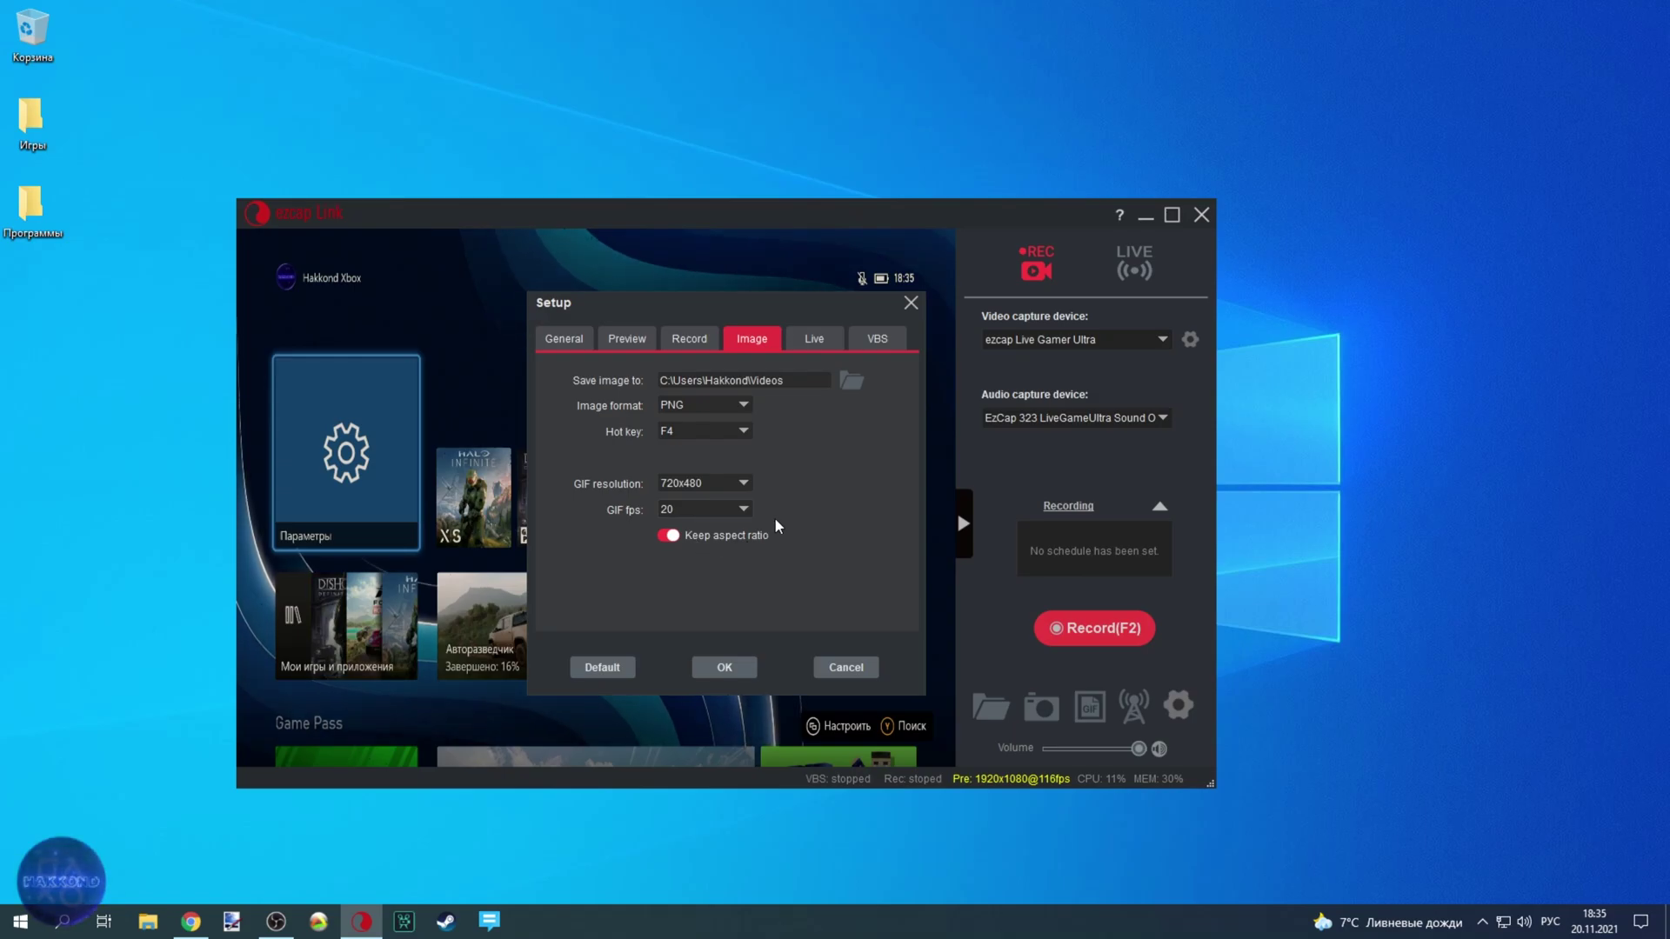
- Review the live streaming resolution, FPS and bitrate choices and the RTMP server form in the setup
left_click(815, 339)
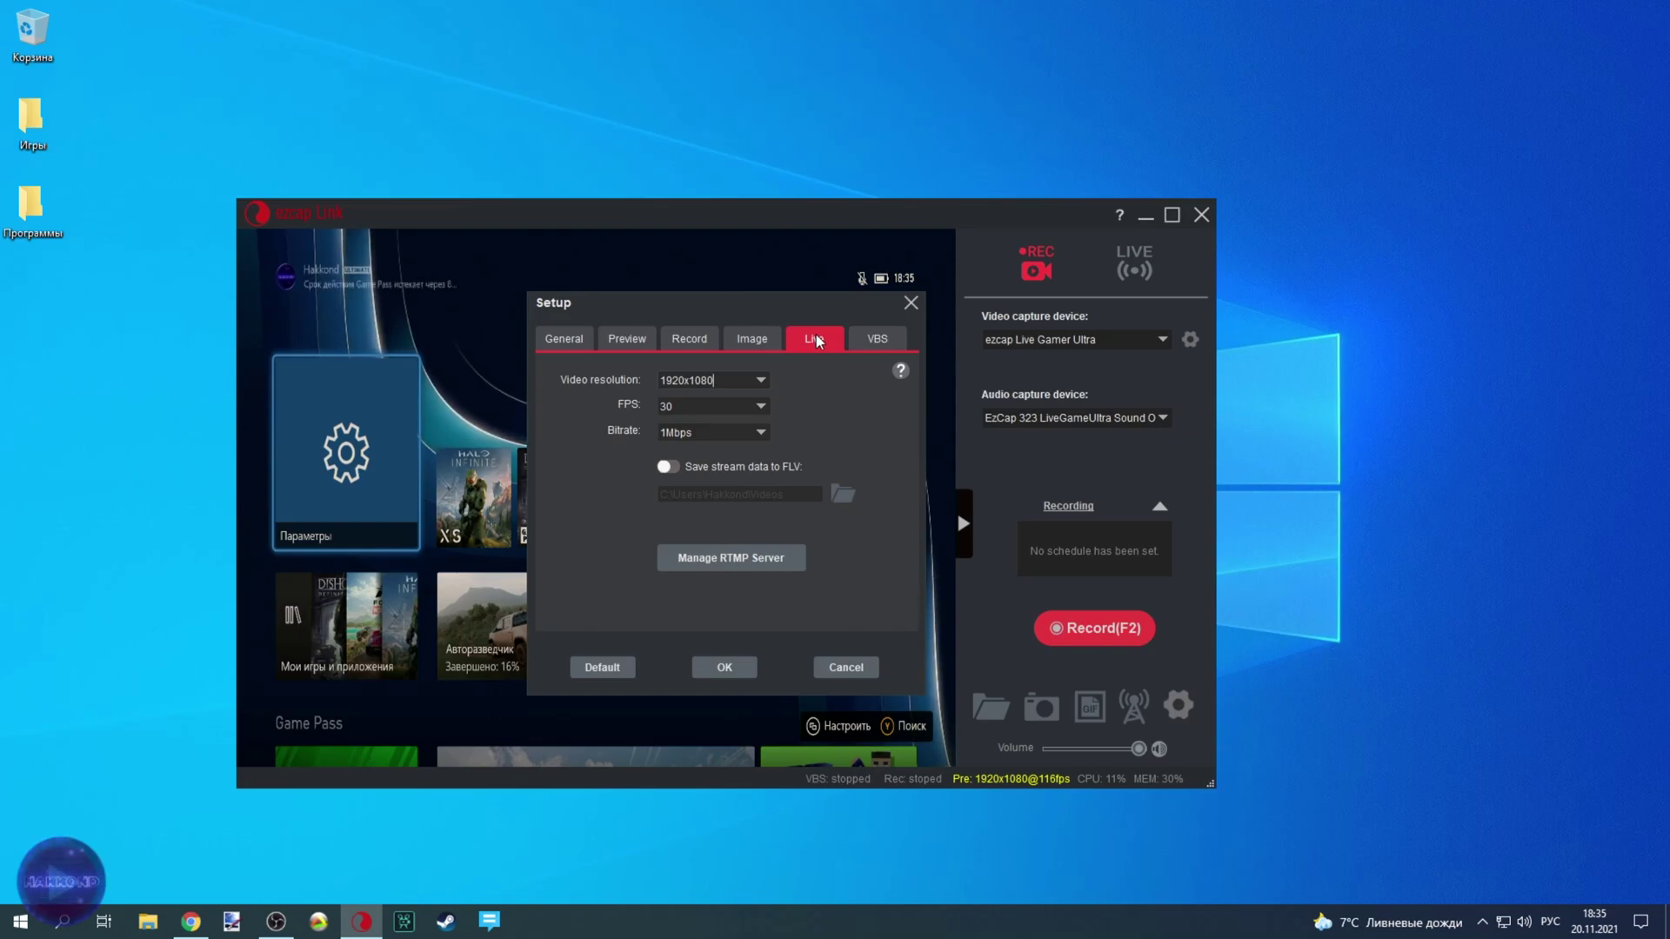
left_click(766, 408)
left_click(761, 380)
left_click(761, 380)
left_click(761, 430)
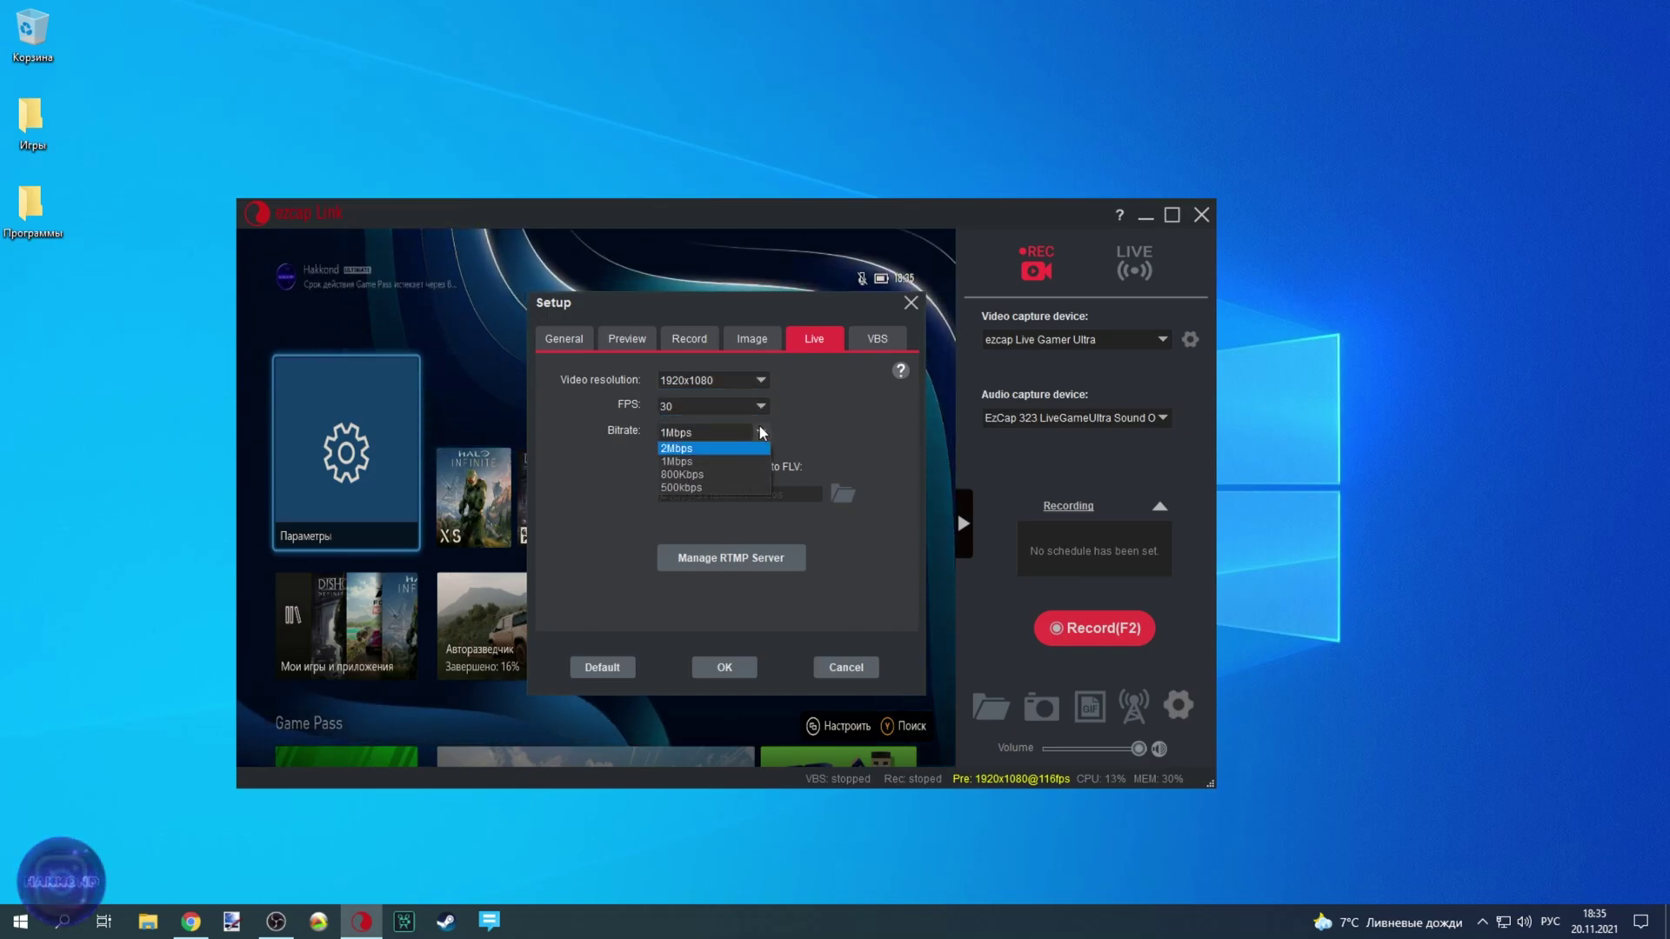
left_click(761, 432)
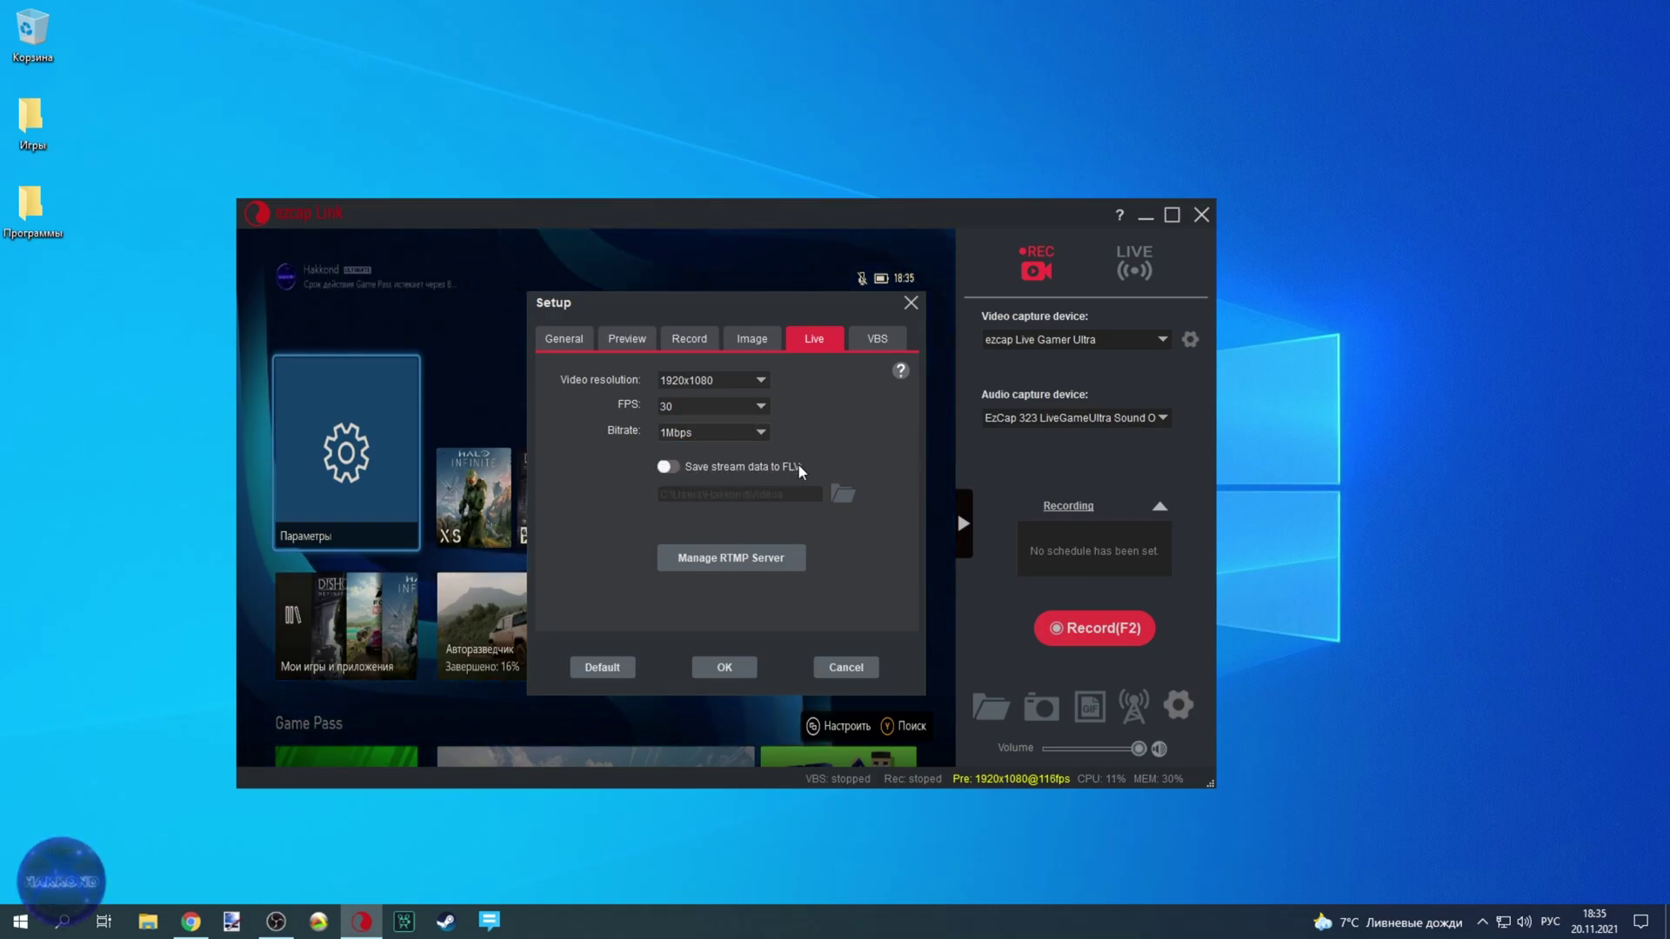
left_click(697, 555)
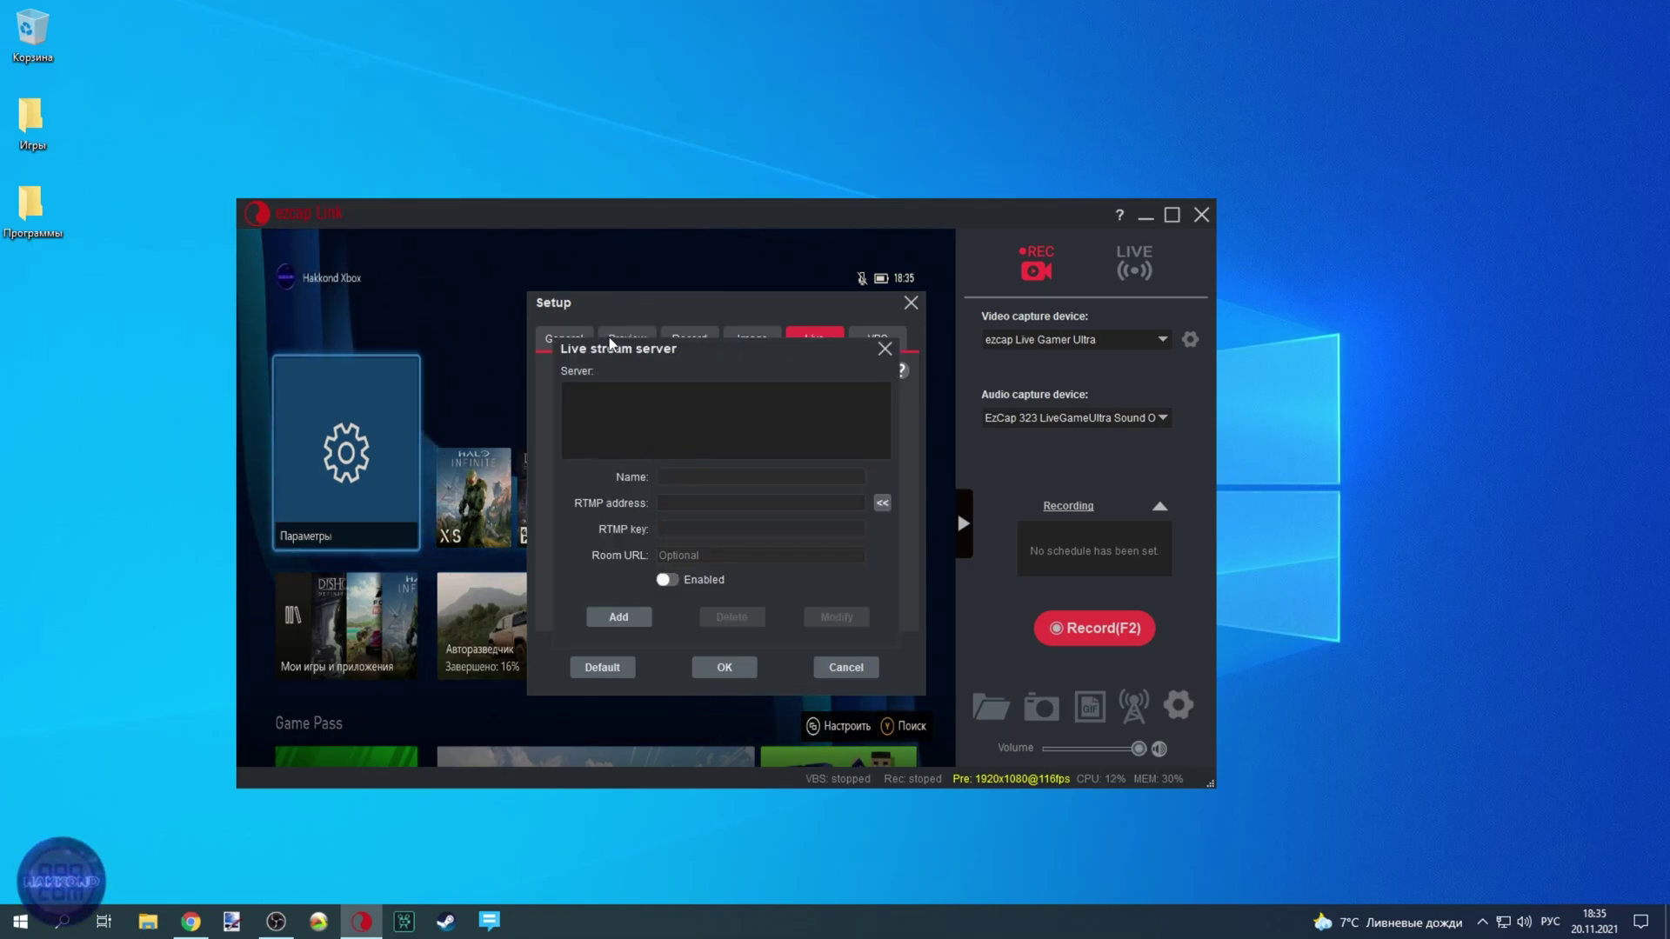
left_click(884, 349)
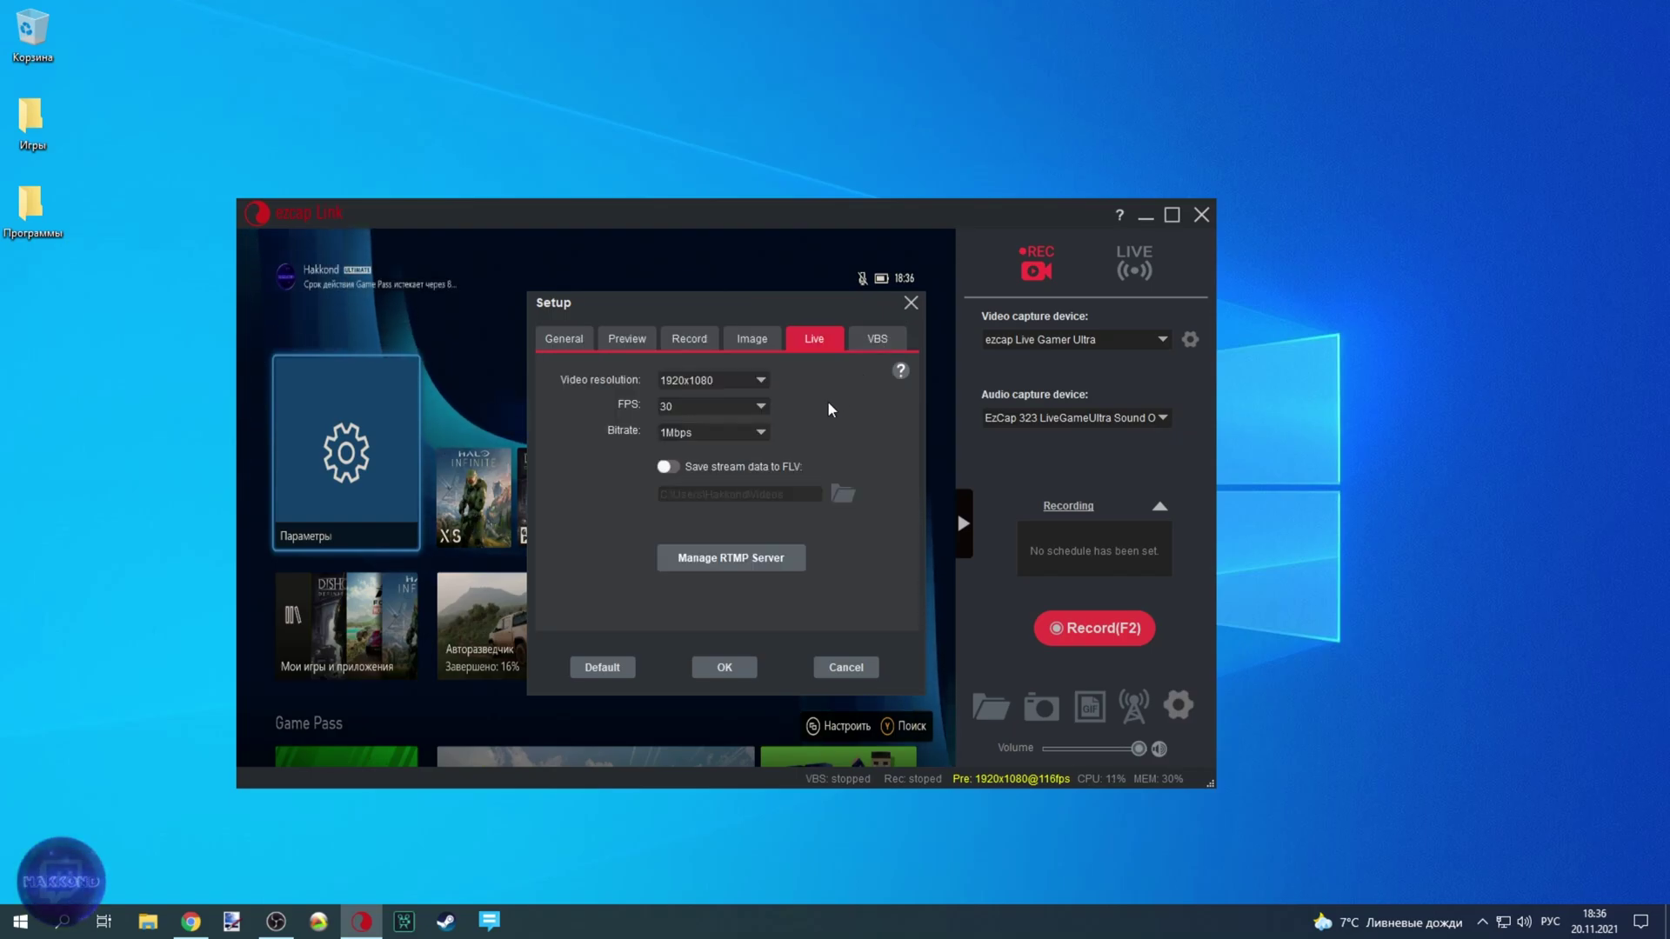
- Review the resolution, FPS and bitrate choices for VBS and leave the setup without saving
left_click(861, 340)
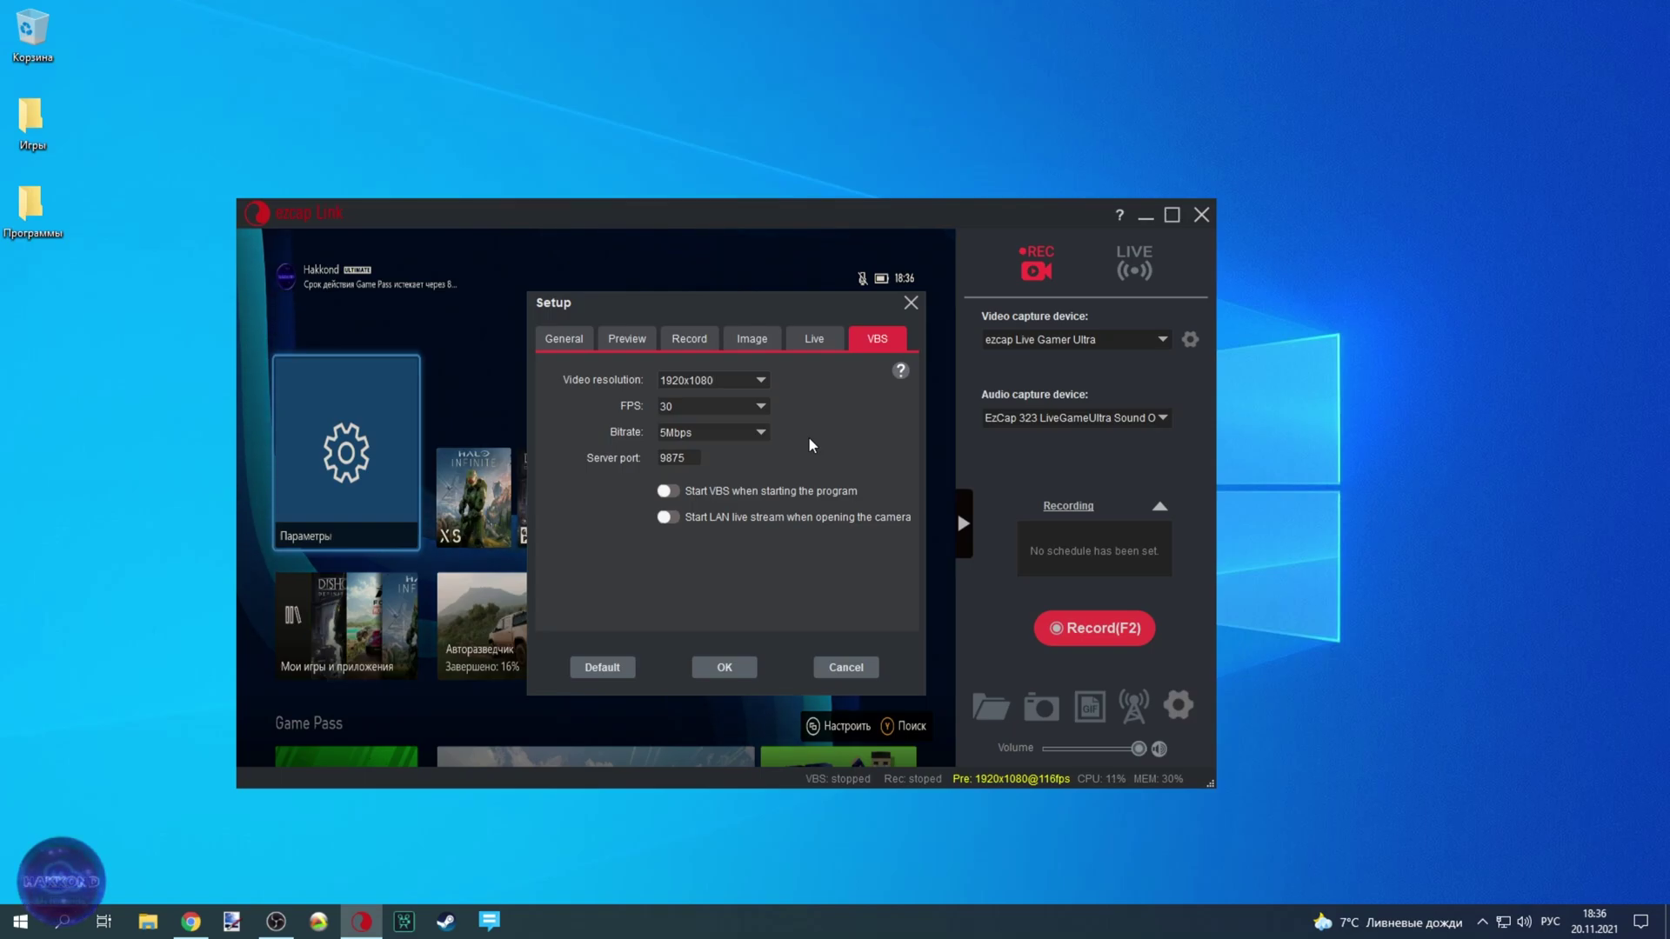
left_click(761, 382)
left_click(759, 383)
left_click(761, 406)
left_click(764, 403)
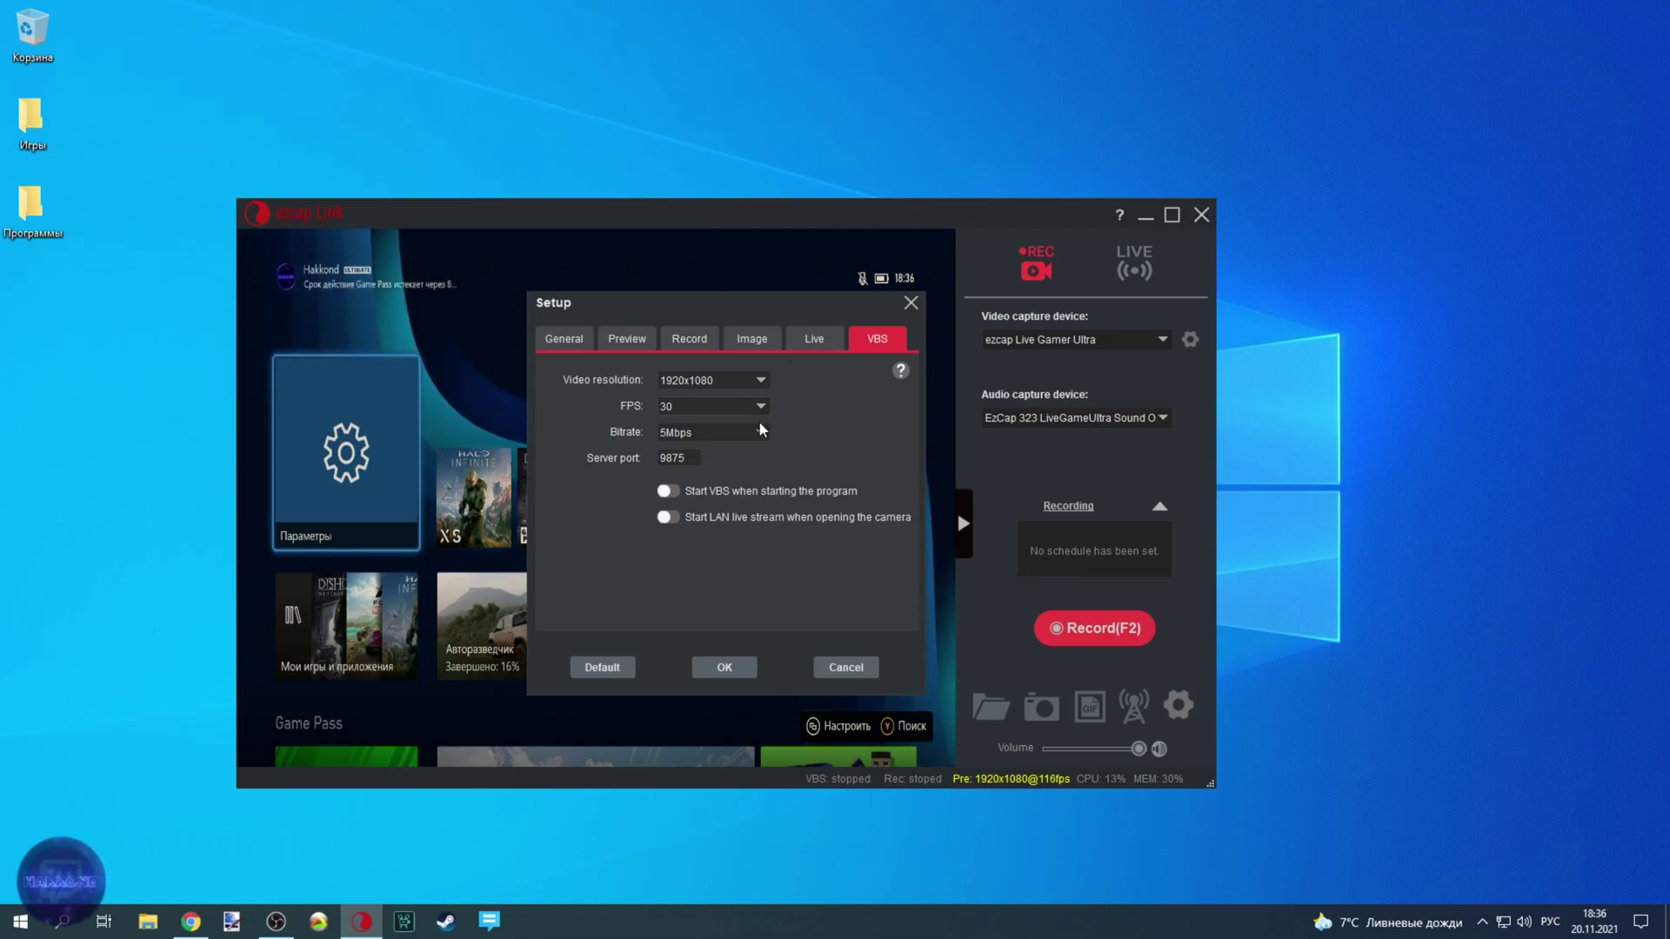
left_click(754, 432)
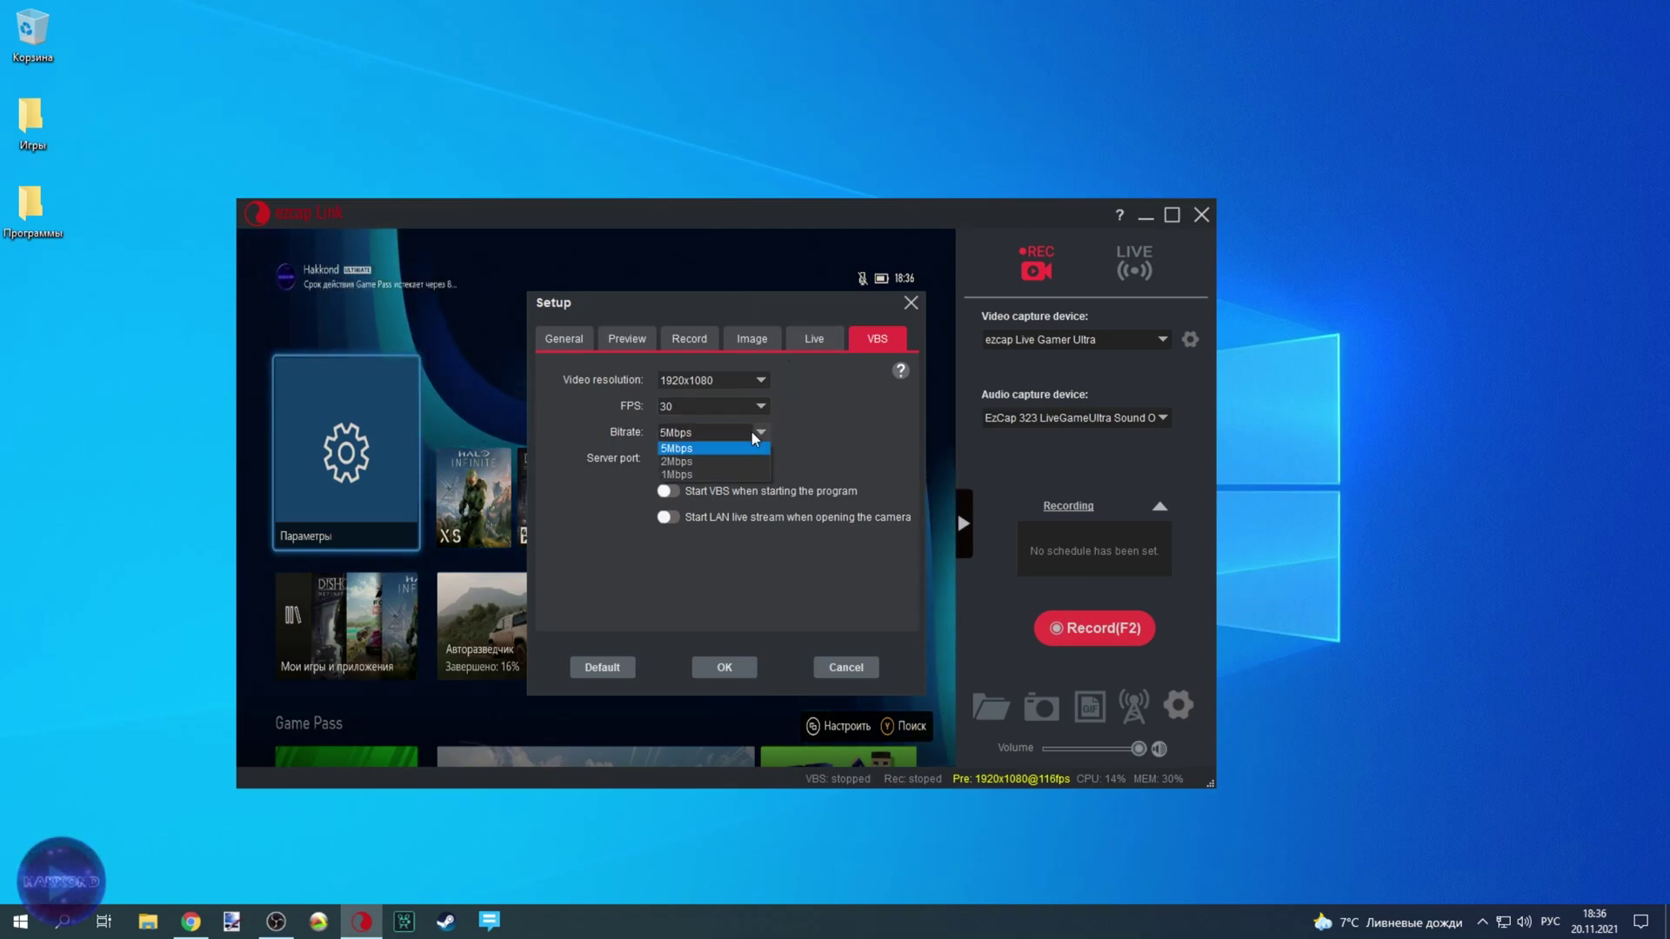
left_click(694, 450)
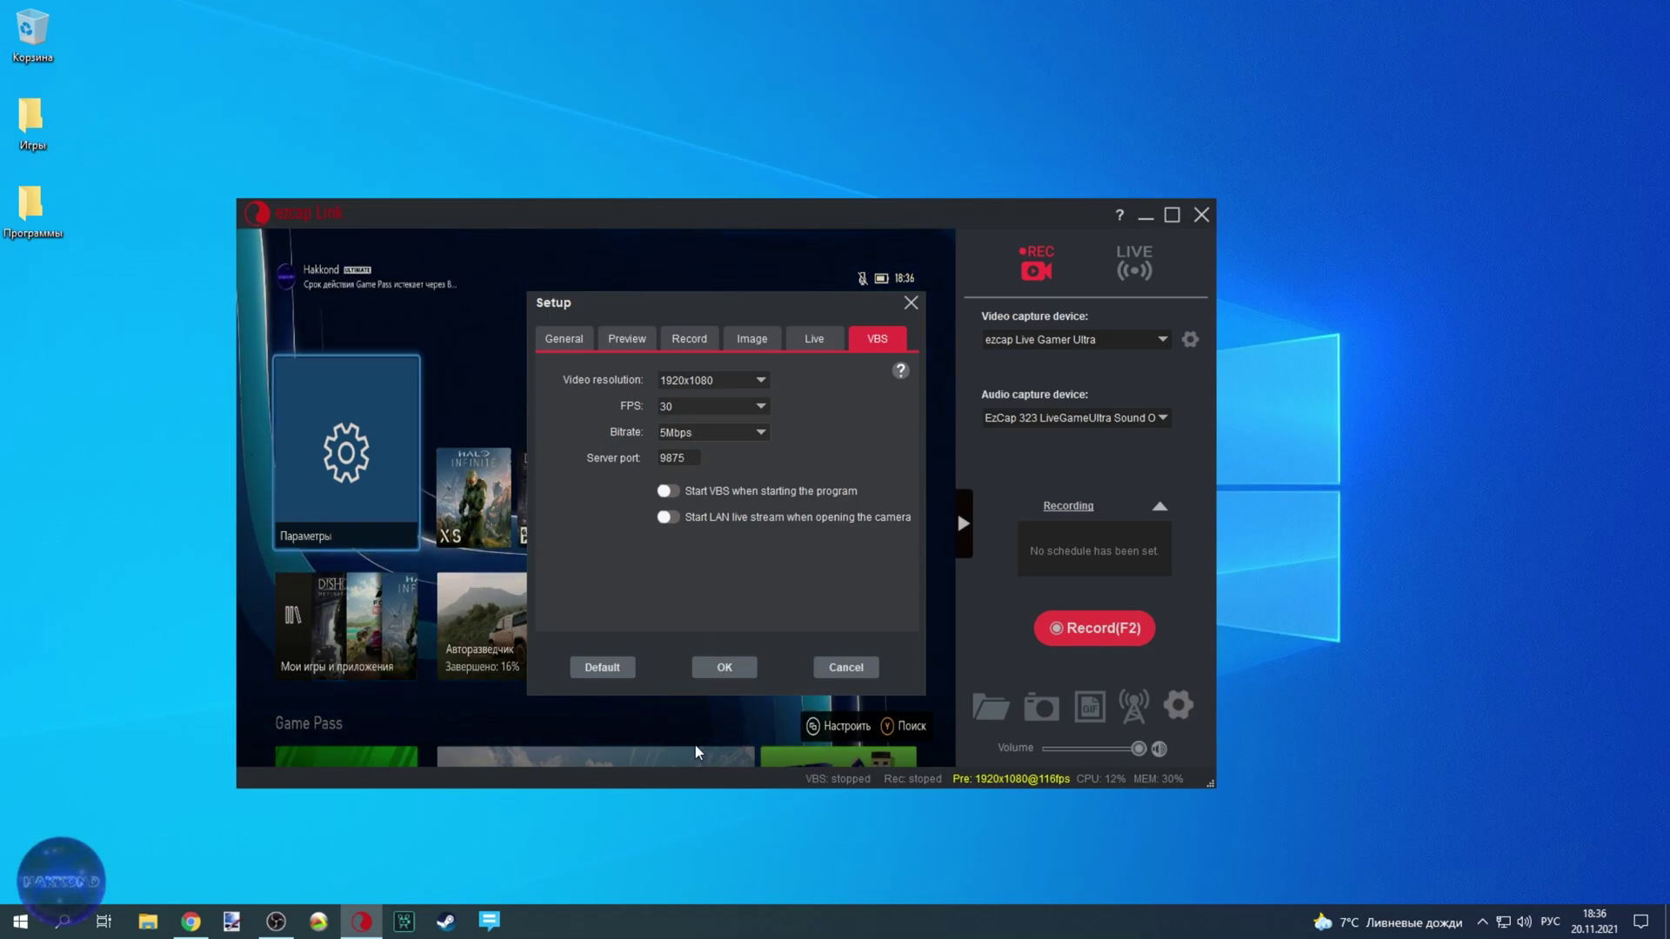
left_click(828, 665)
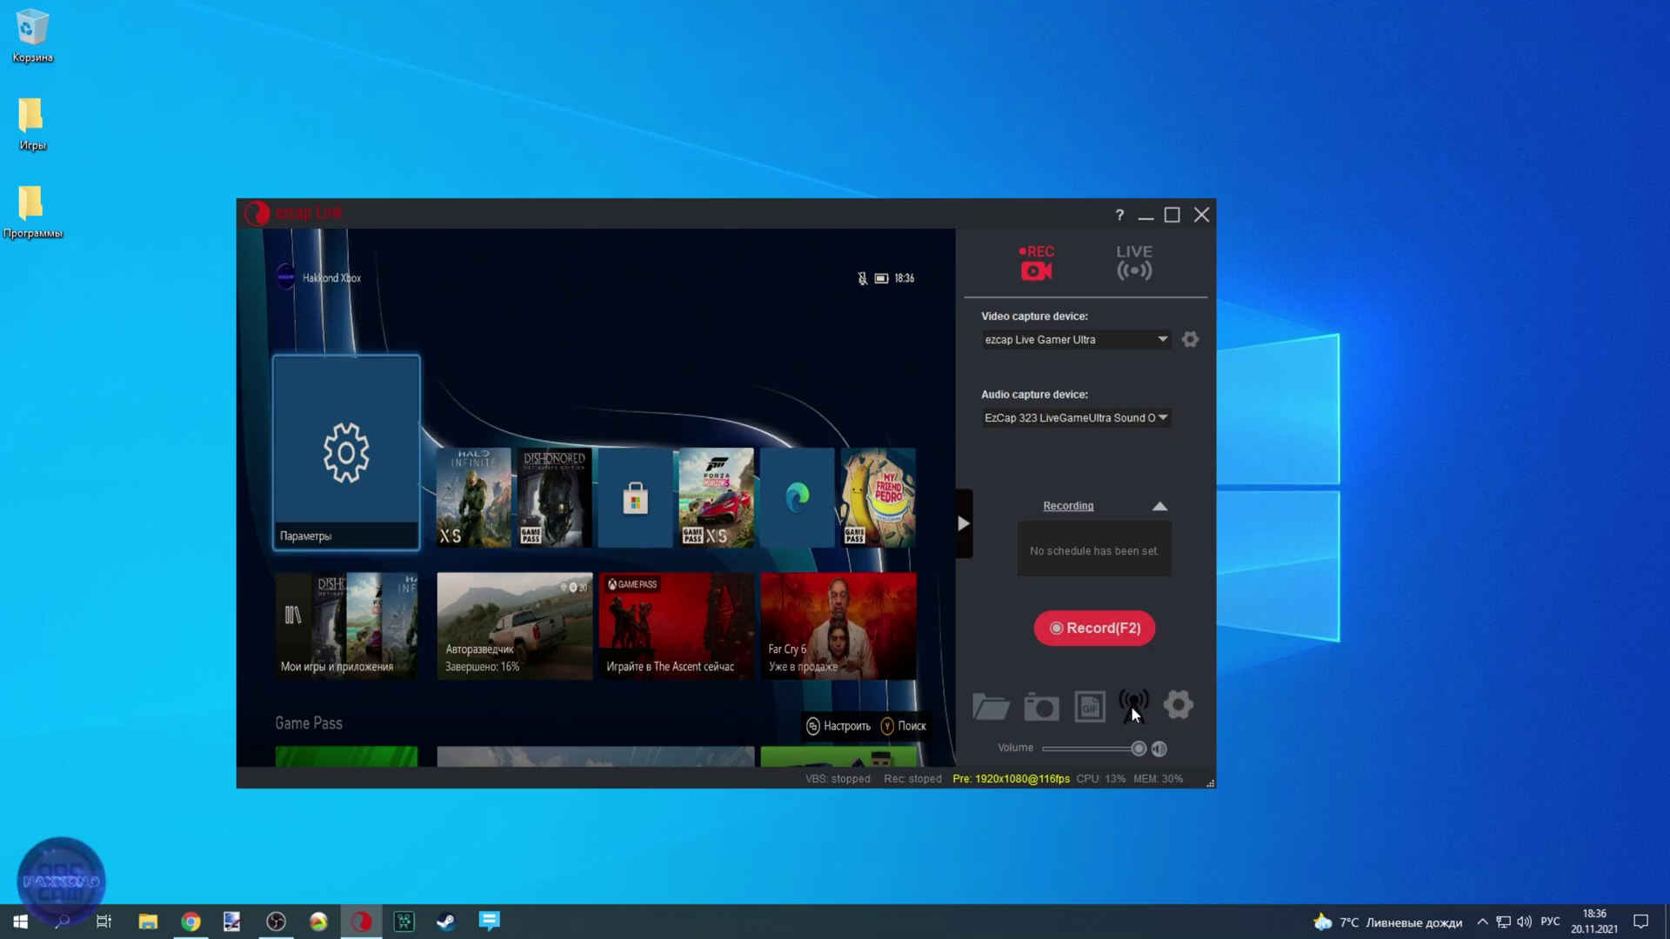
- Start the Video Broadcast Share server and stop it again
left_click(1132, 705)
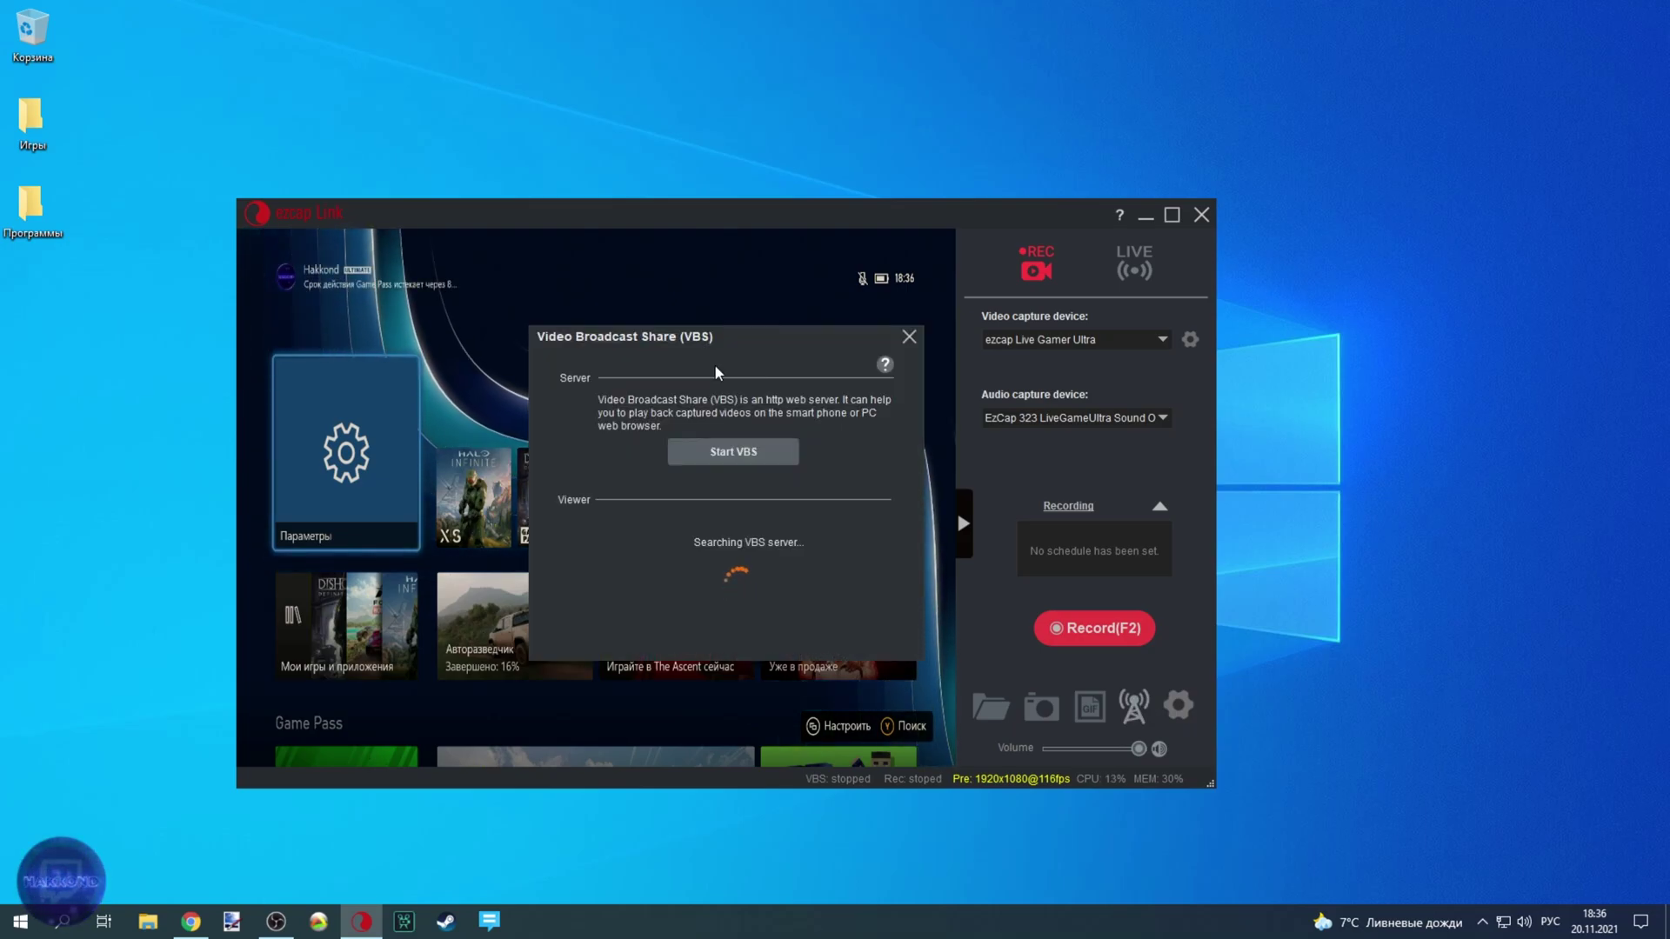
left_click(723, 457)
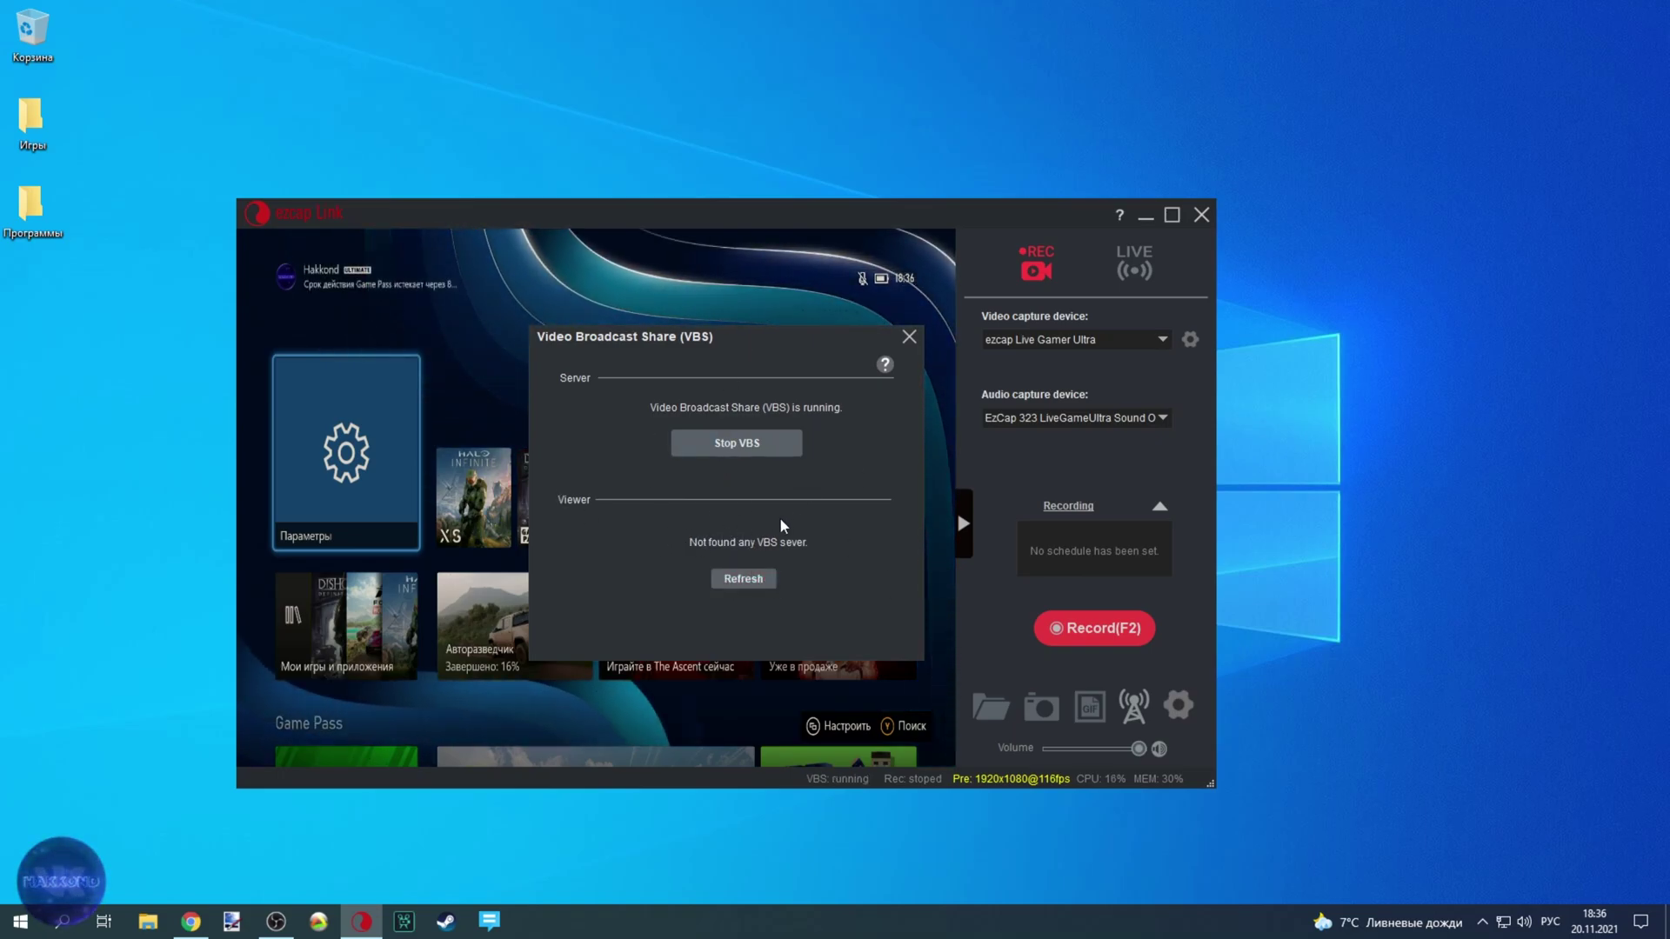
left_click(719, 439)
- Examine the scene options and live stream server form in live mode, and return to recording mode
left_click(1135, 262)
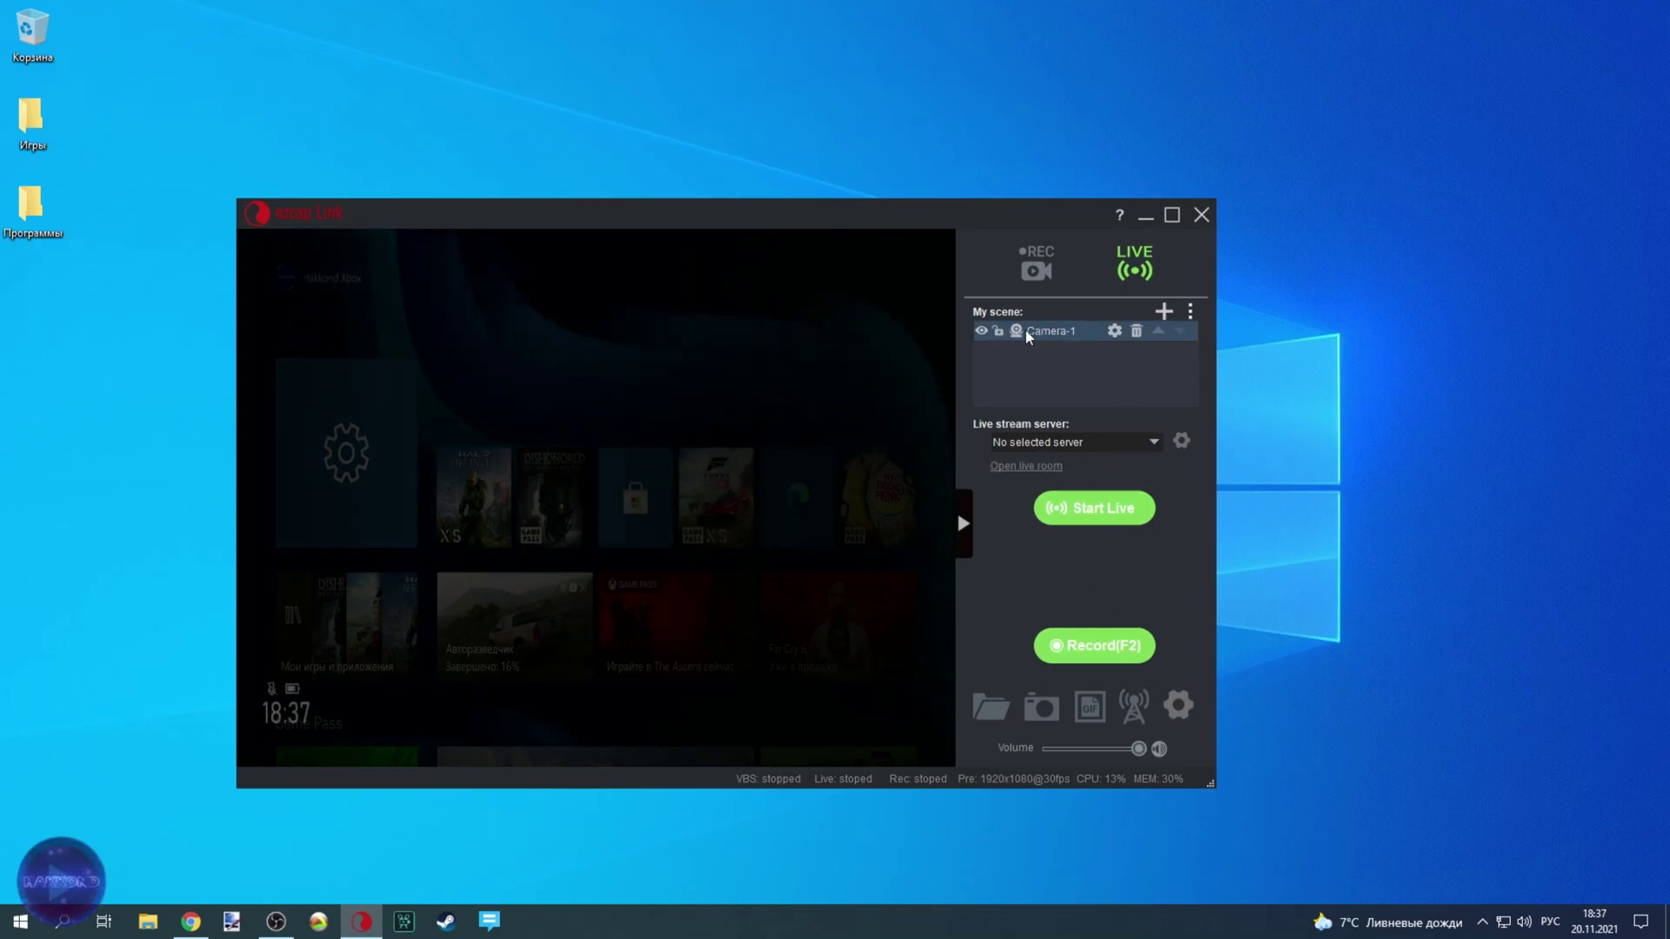
left_click(1190, 310)
left_click(1181, 400)
left_click(1180, 441)
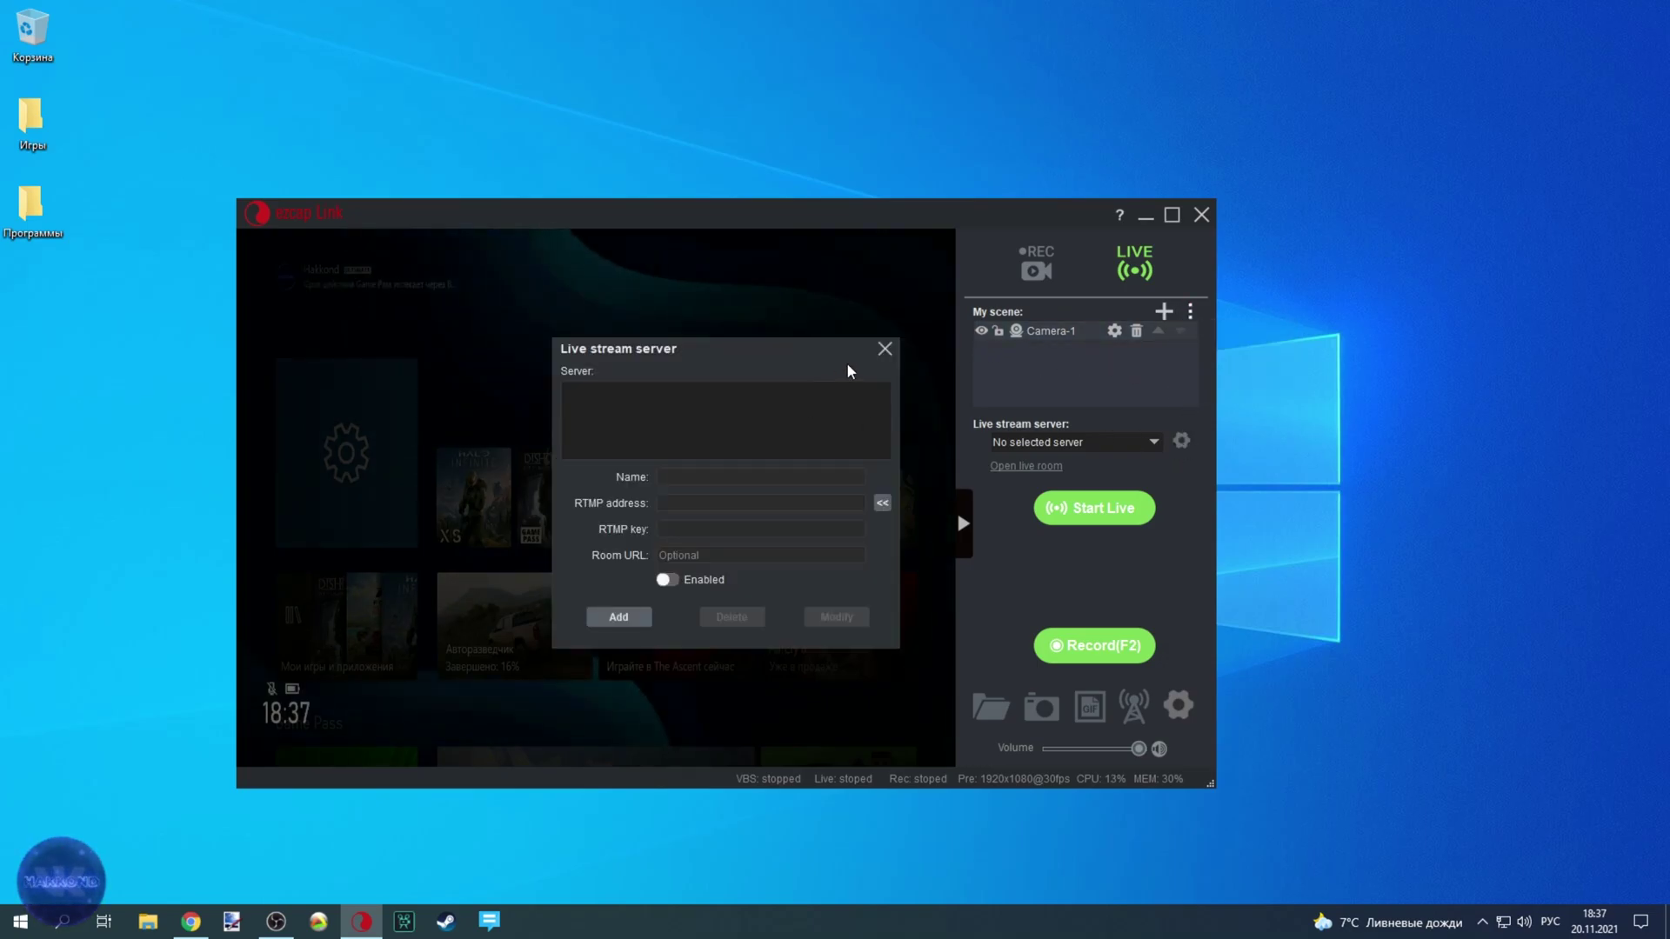
left_click(884, 348)
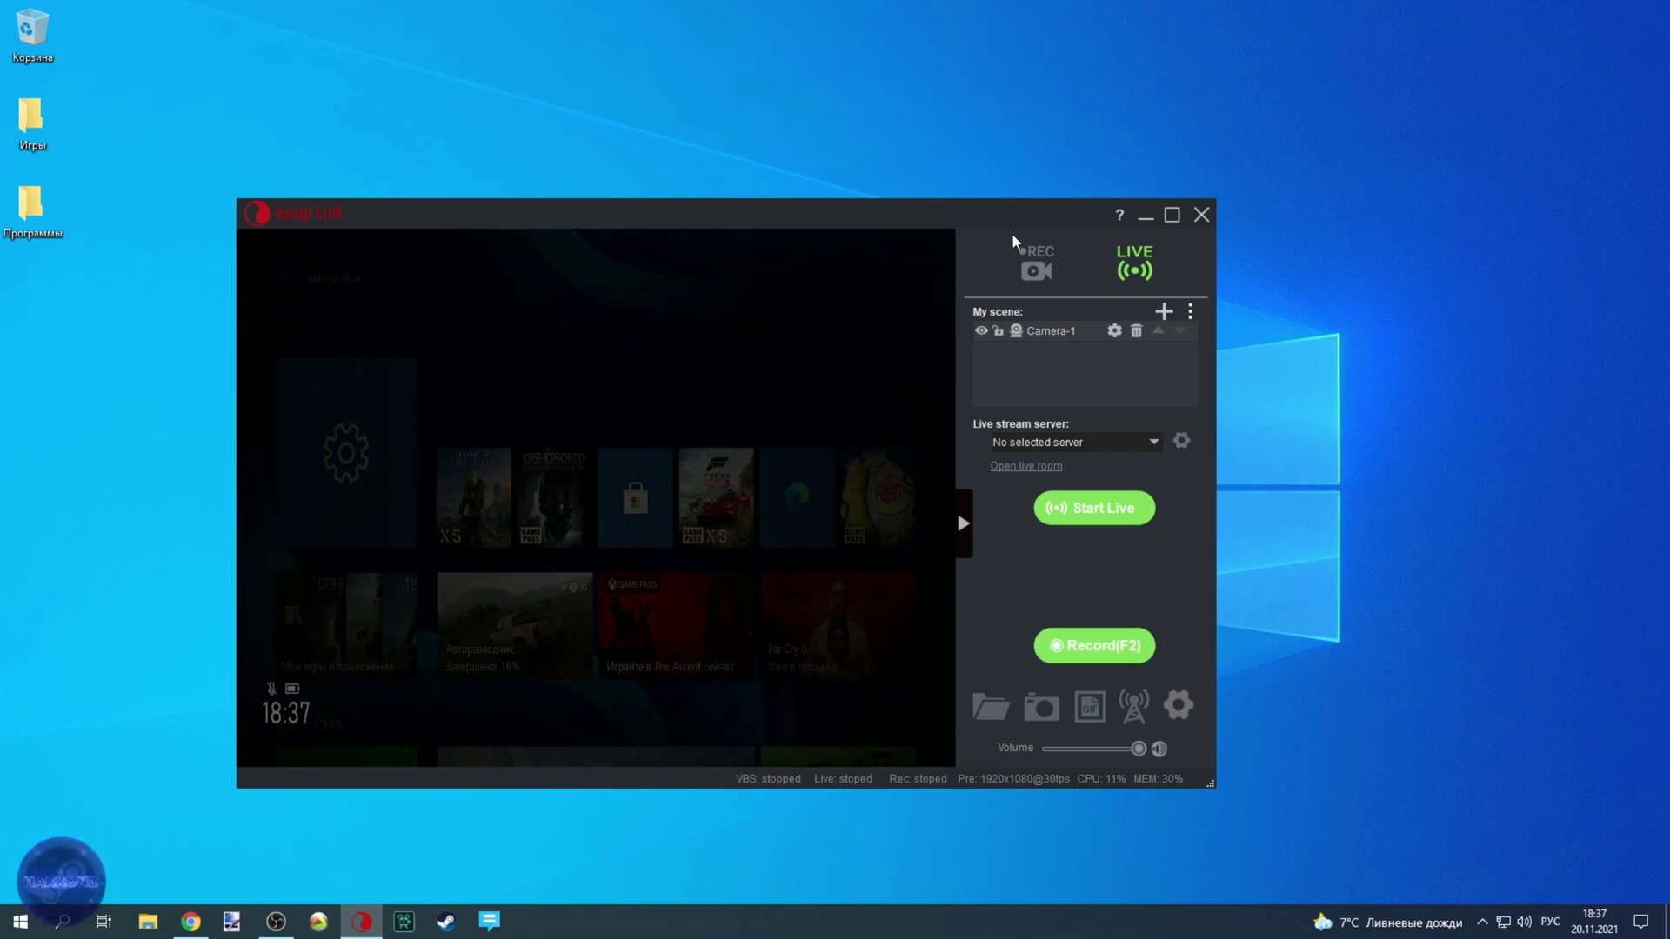
left_click(1042, 259)
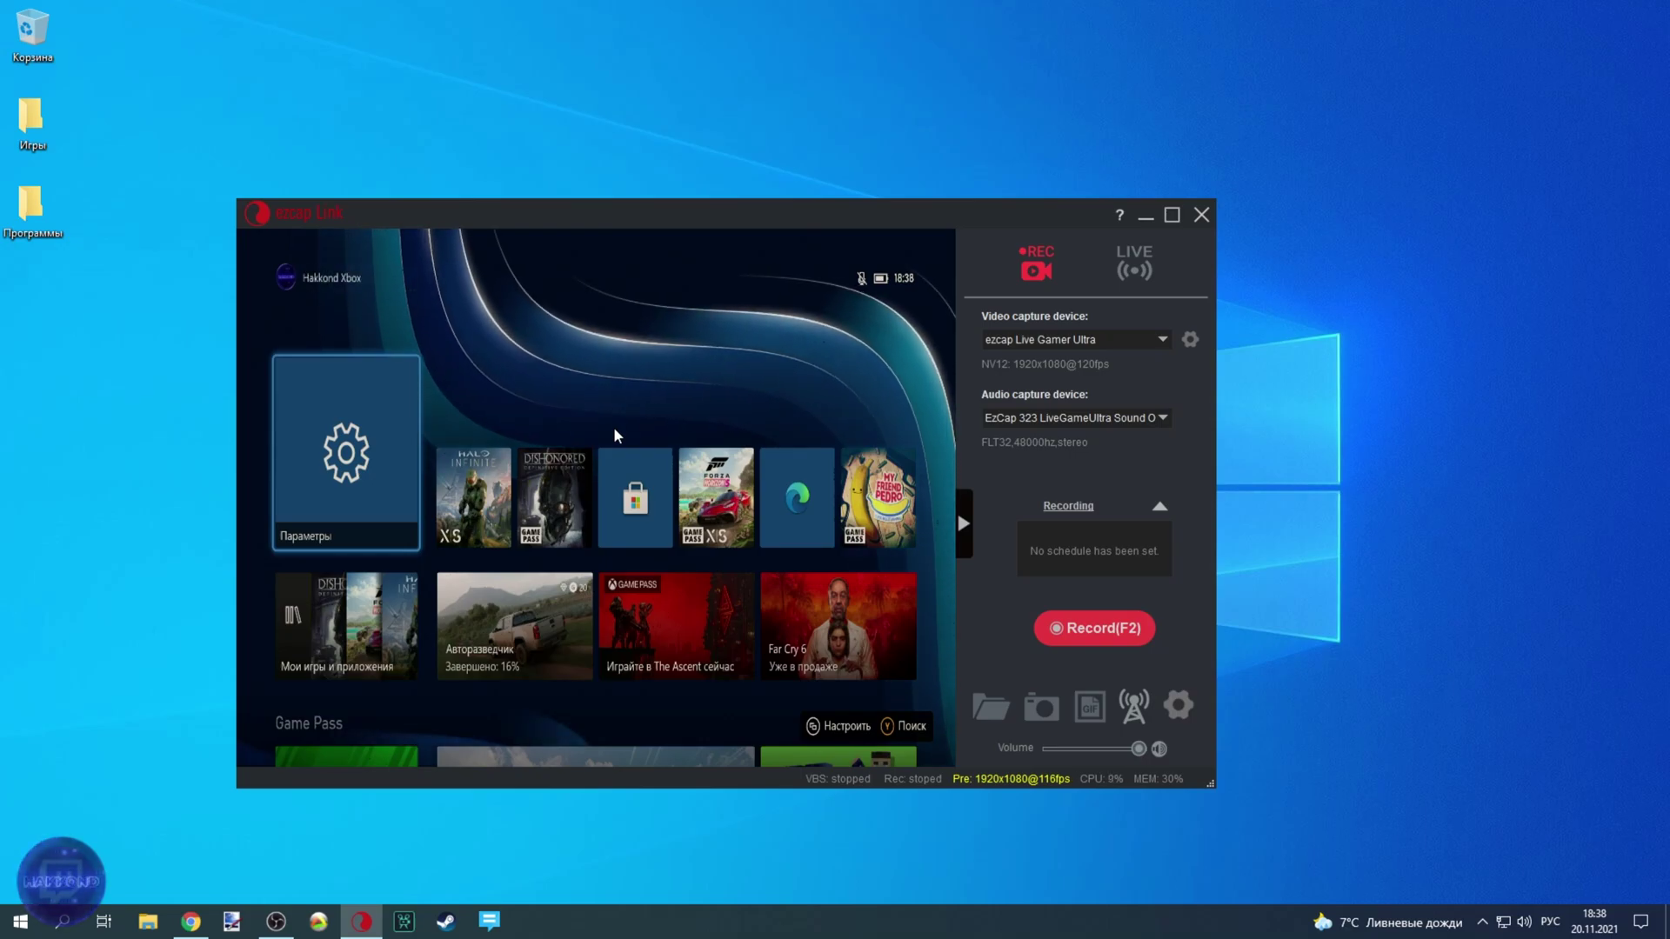
- Check the monitor's resolution and refresh rate in the Windows advanced display settings and close them
right_click(1365, 546)
left_click(1431, 720)
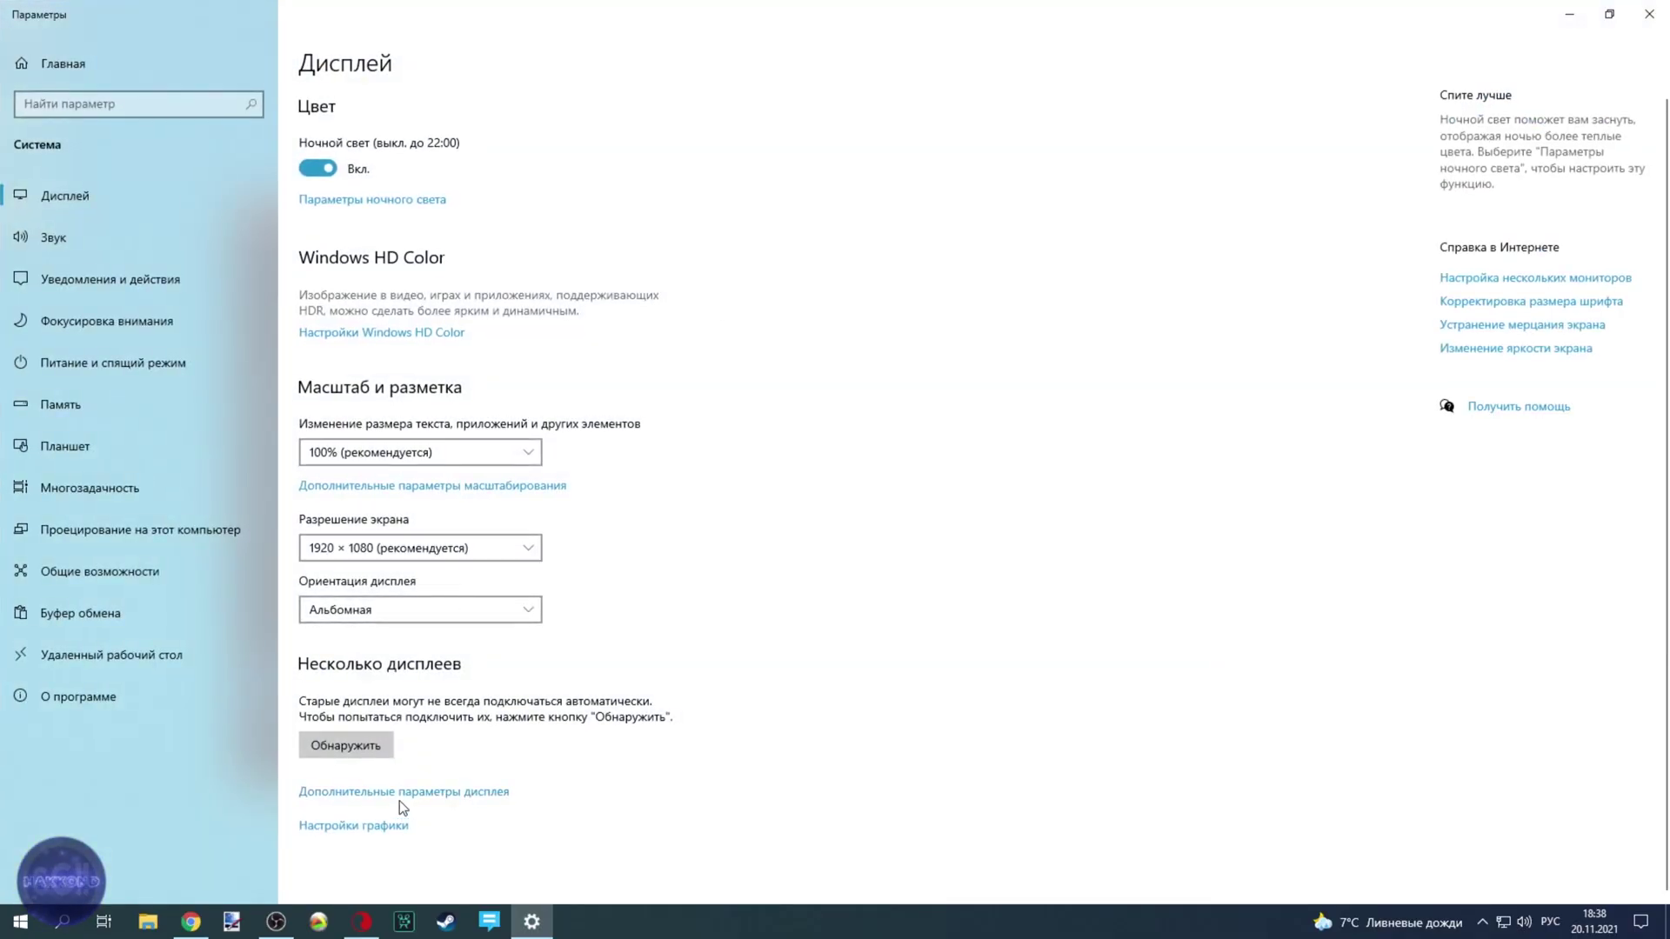
left_click(421, 793)
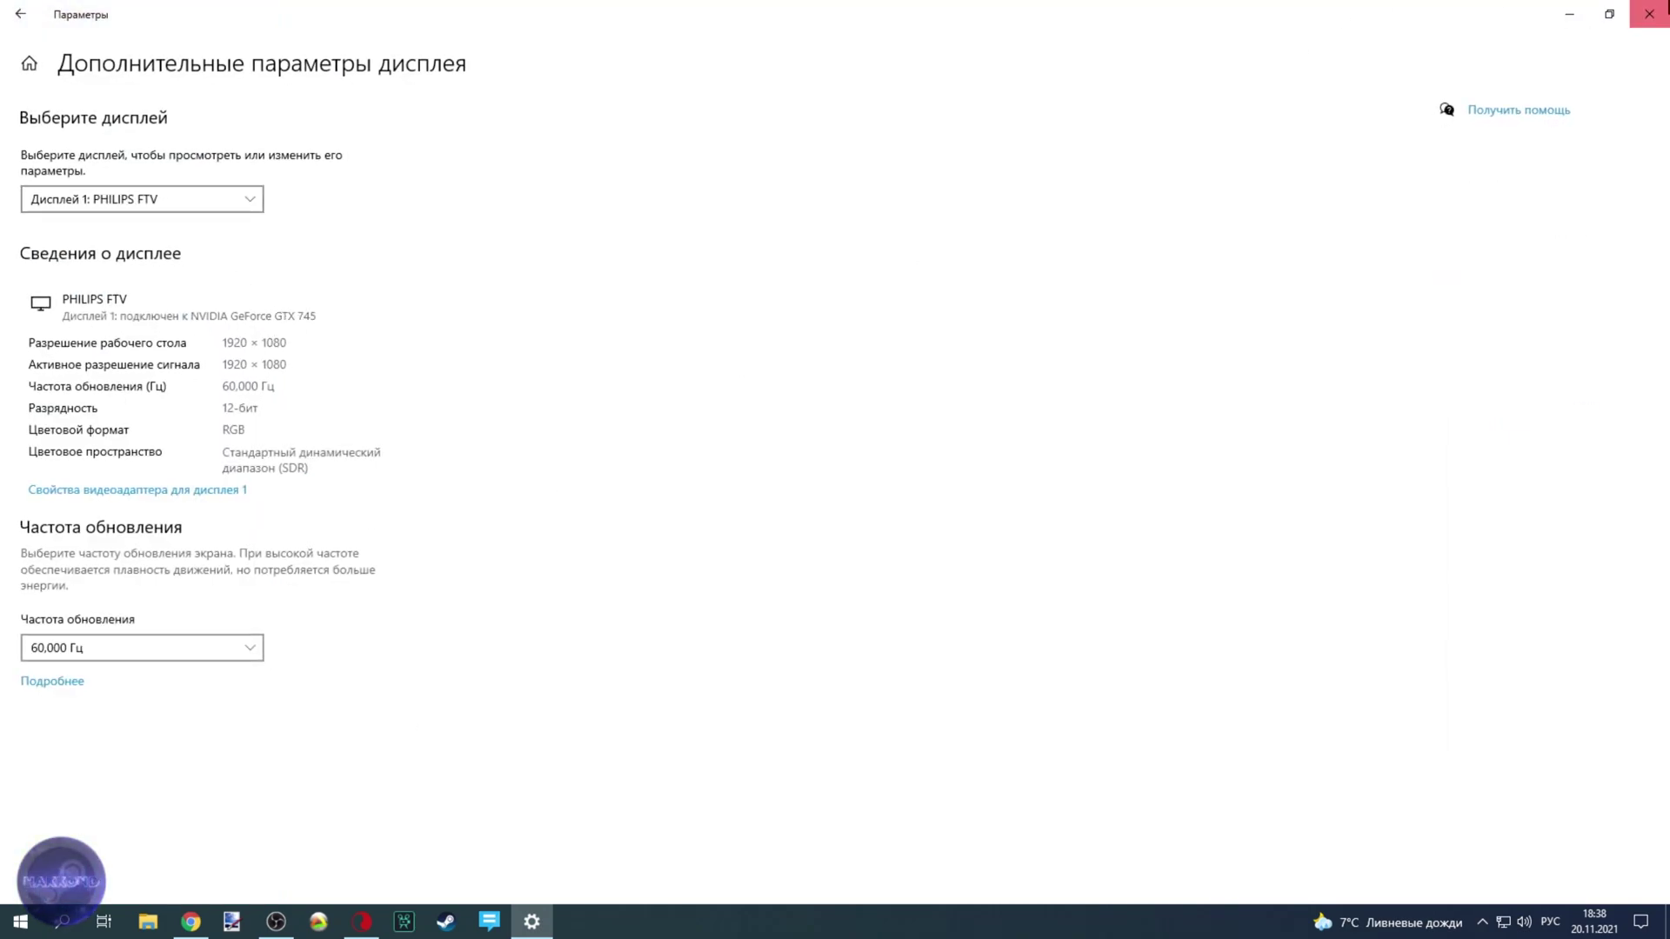
left_click(1649, 13)
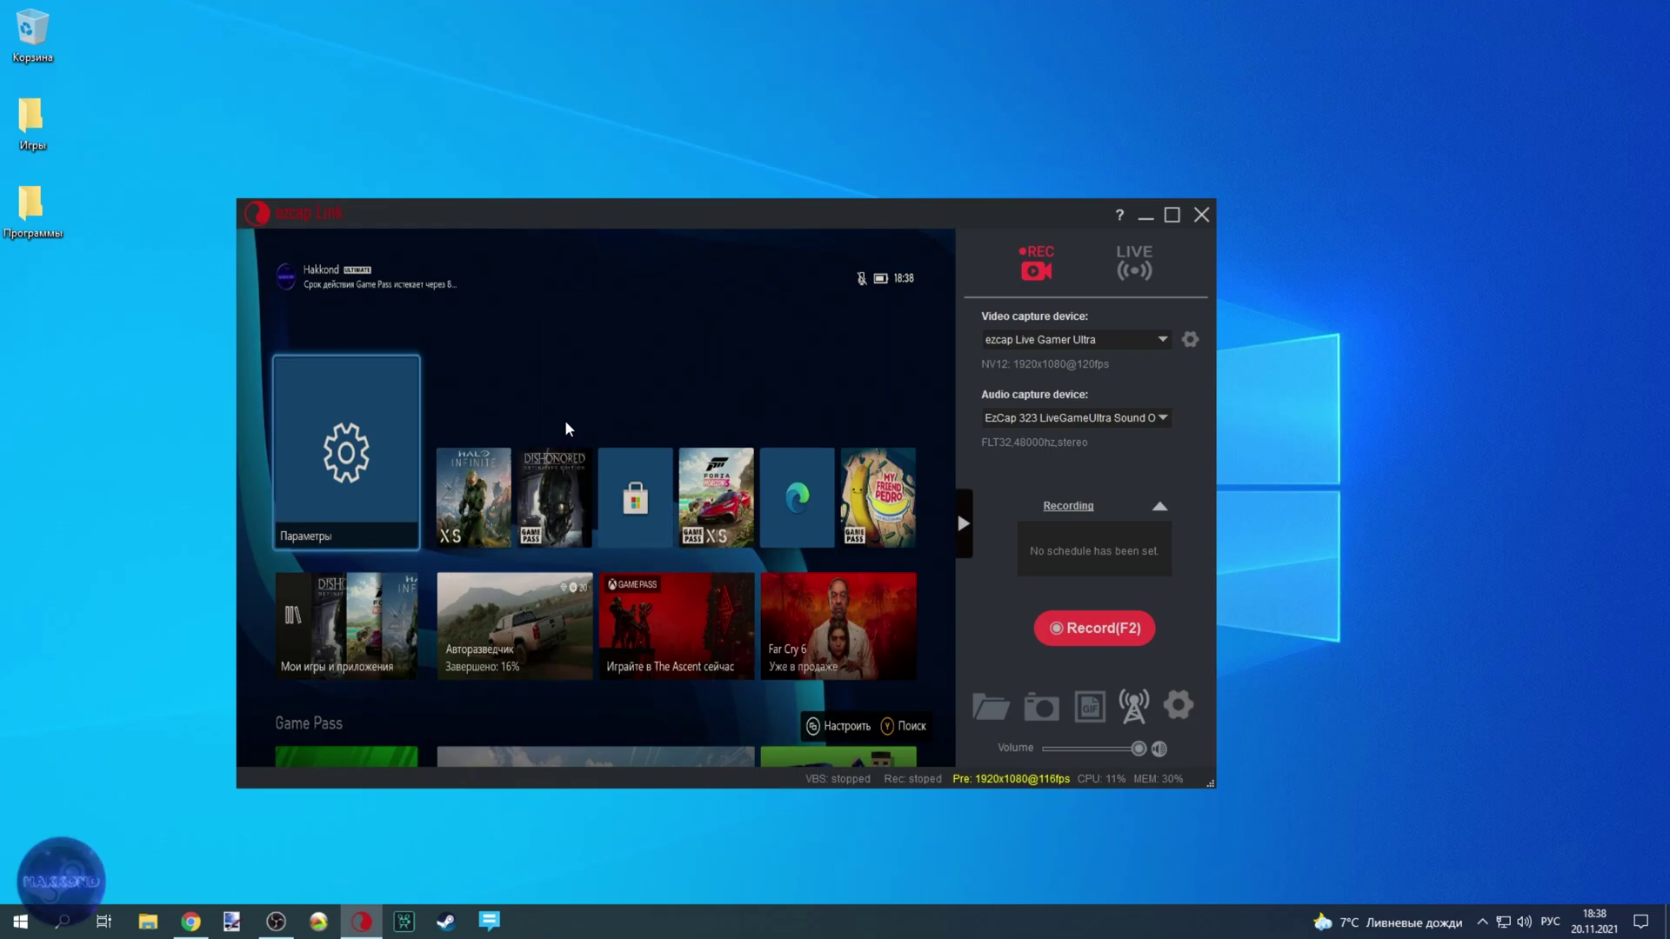